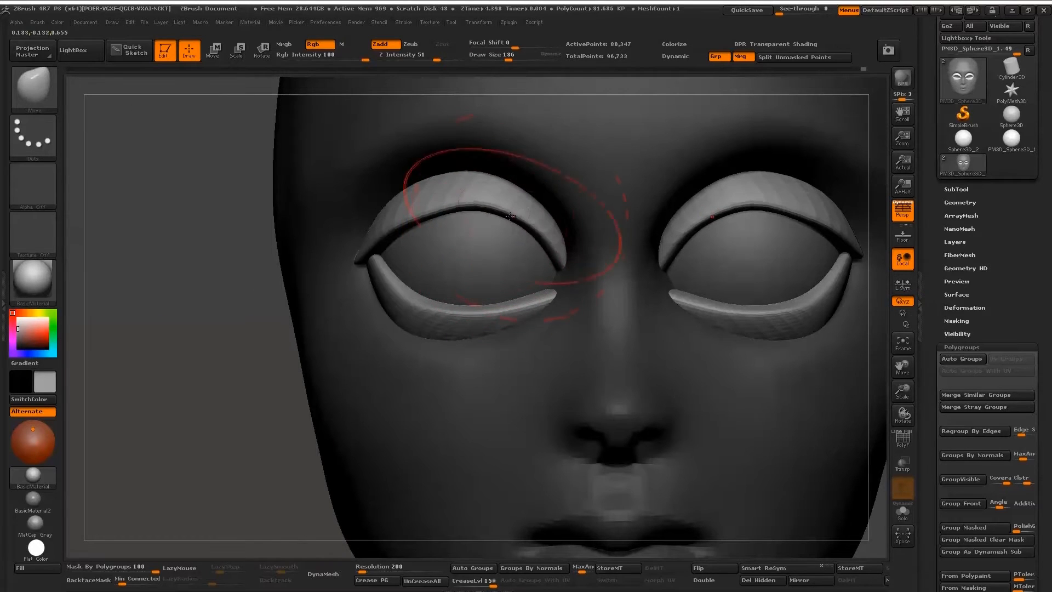
# - Reshape the eyelids around the eyeballs with the Move brush, adjusting their edges and outer corners
pyautogui.press('shift')
pyautogui.hotkey('shift', 'f')
pyautogui.hotkey('shift', 'f')
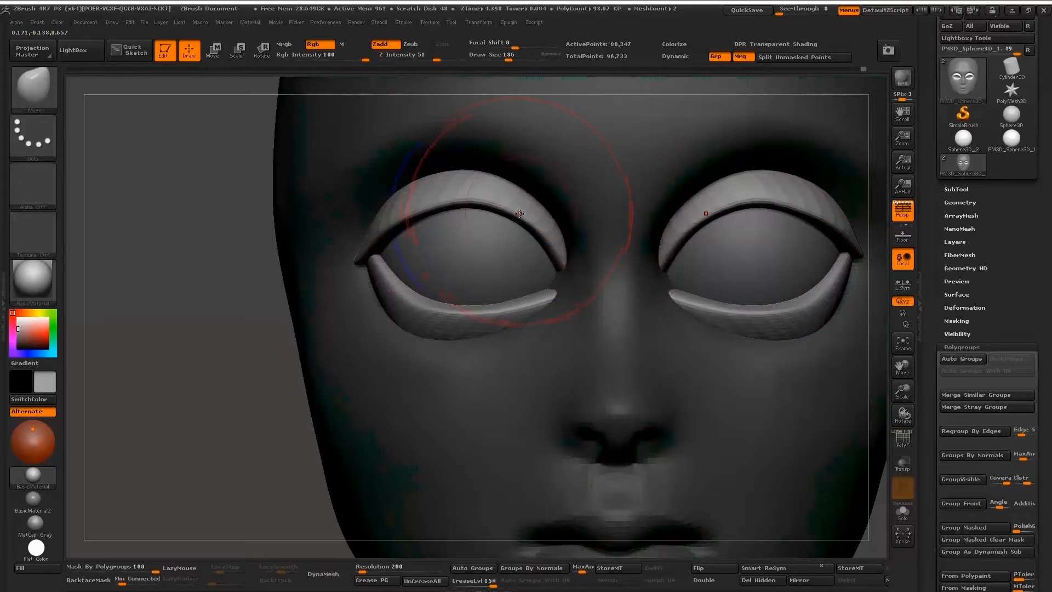
pyautogui.keyDown('ctrl'); pyautogui.moveTo(484, 251); pyautogui.dragTo(411, 216, button='right'); pyautogui.keyUp('ctrl')
pyautogui.moveTo(553, 268)
pyautogui.keyDown('alt'); pyautogui.mouseDown(button='right')
pyautogui.moveTo(417, 239)
pyautogui.moveTo(412, 260)
pyautogui.moveTo(428, 277)
pyautogui.moveTo(422, 253)
pyautogui.mouseUp(button='right'); pyautogui.keyUp('alt')
pyautogui.moveTo(474, 203)
pyautogui.mouseDown(button='right')
pyautogui.moveTo(487, 285)
pyautogui.moveTo(498, 258)
pyautogui.mouseUp(button='right')
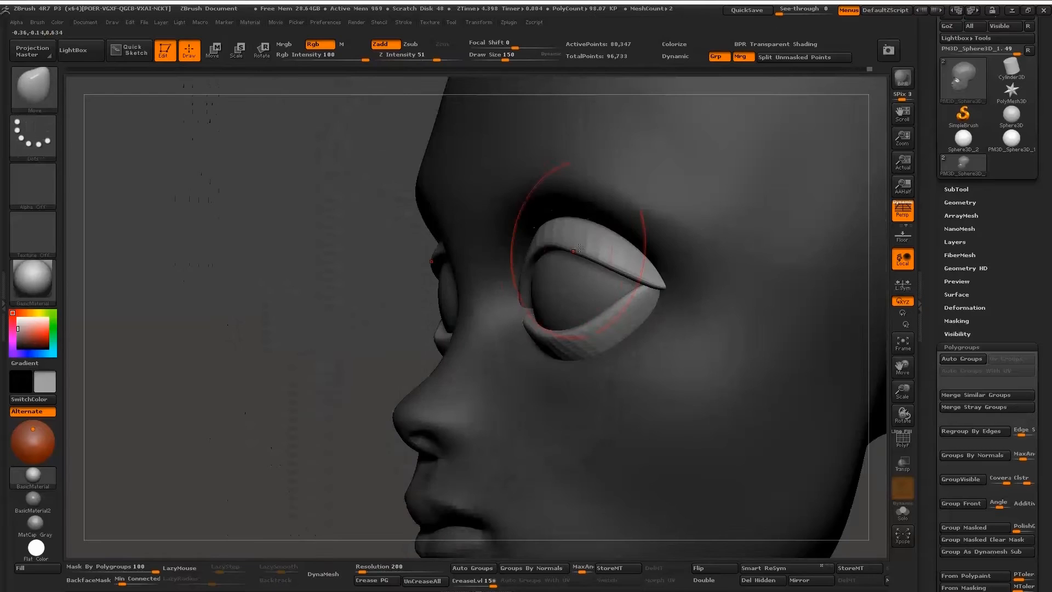
pyautogui.moveTo(545, 246)
pyautogui.mouseDown(button='right')
pyautogui.moveTo(536, 225)
pyautogui.moveTo(529, 327)
pyautogui.mouseUp(button='right')
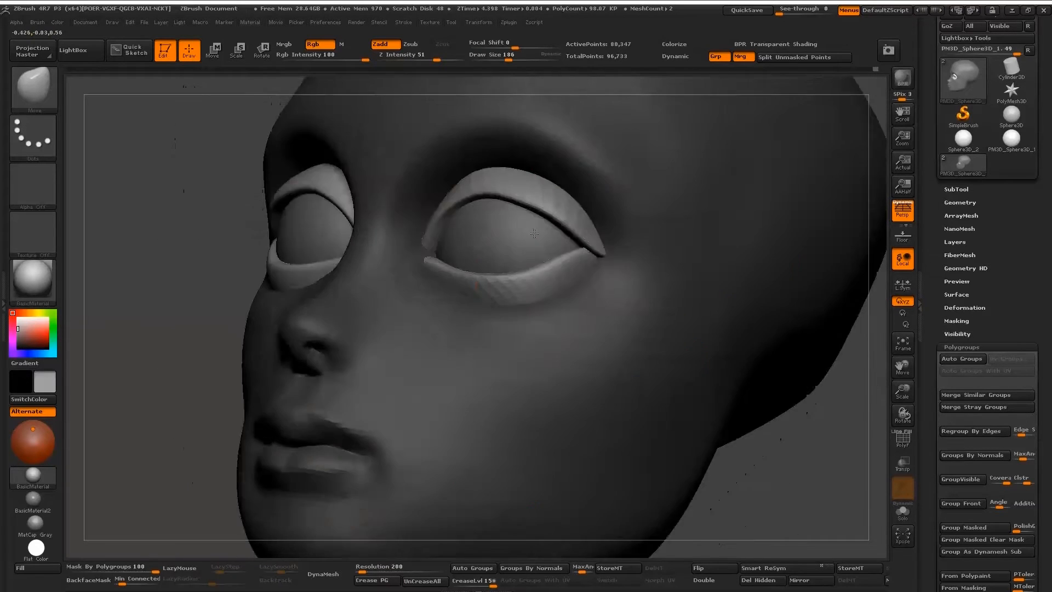
pyautogui.moveTo(548, 340)
pyautogui.mouseDown(button='right')
pyautogui.moveTo(563, 329)
pyautogui.moveTo(570, 257)
pyautogui.mouseUp(button='right')
pyautogui.moveTo(584, 268); pyautogui.dragTo(596, 265)
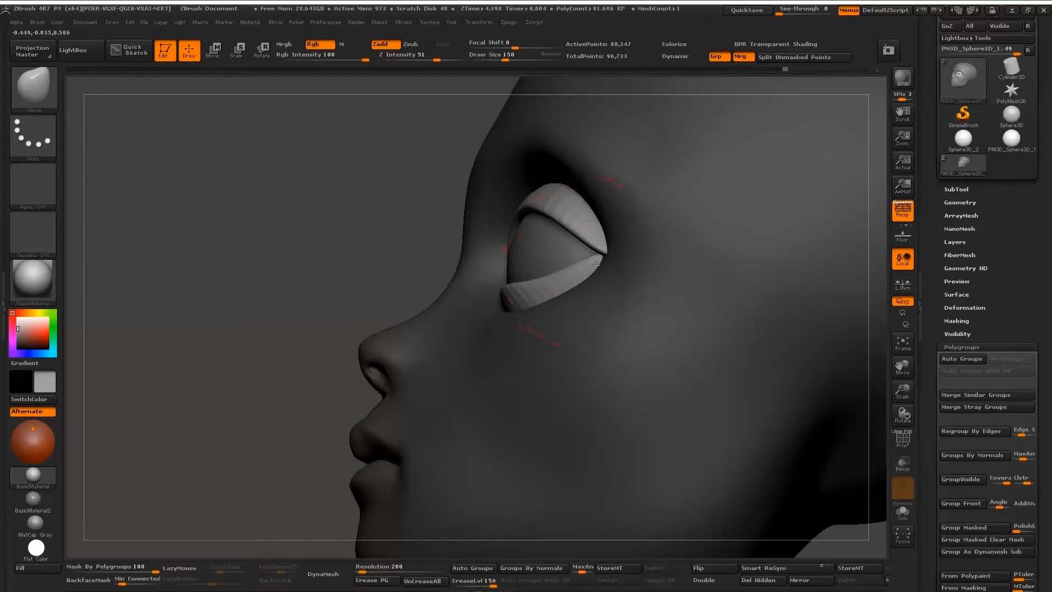
# - Vary the Move brush size and refine the lower eyelids and inner eye corners so they follow the eyeballs
pyautogui.moveTo(552, 287); pyautogui.dragTo(565, 280, button='right')
pyautogui.press('s')
pyautogui.moveTo(566, 280); pyautogui.dragTo(555, 279)
pyautogui.moveTo(550, 275); pyautogui.dragTo(440, 261, button='right')
pyautogui.press('s')
pyautogui.moveTo(440, 280); pyautogui.dragTo(441, 285)
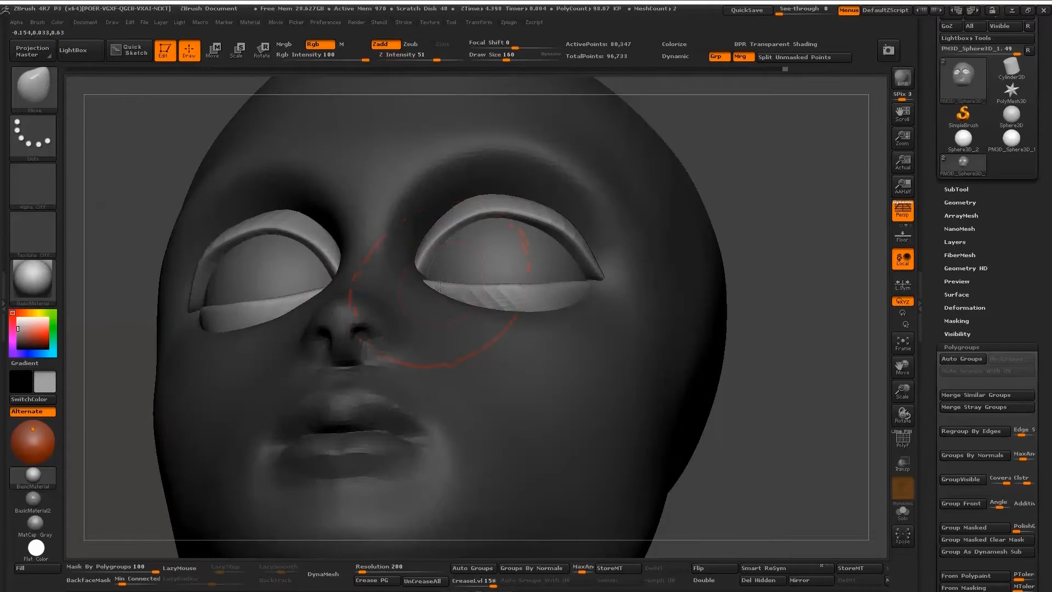
pyautogui.moveTo(431, 247); pyautogui.dragTo(425, 265)
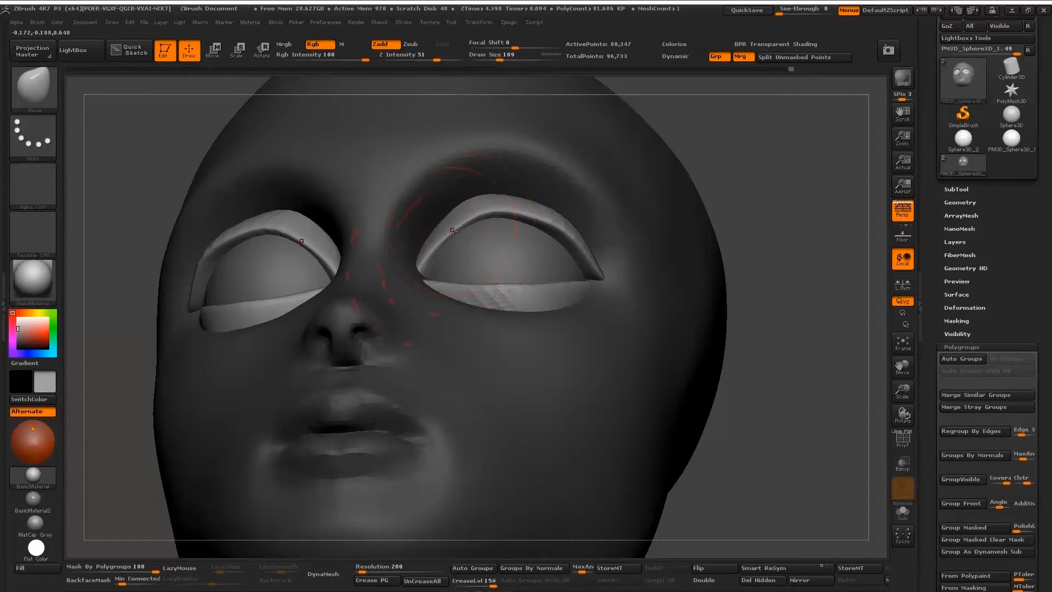
pyautogui.moveTo(453, 231); pyautogui.dragTo(447, 222, button='right')
pyautogui.moveTo(554, 221); pyautogui.dragTo(617, 302, button='right')
pyautogui.keyDown('ctrl'); pyautogui.moveTo(657, 265); pyautogui.dragTo(715, 342); pyautogui.keyUp('ctrl')
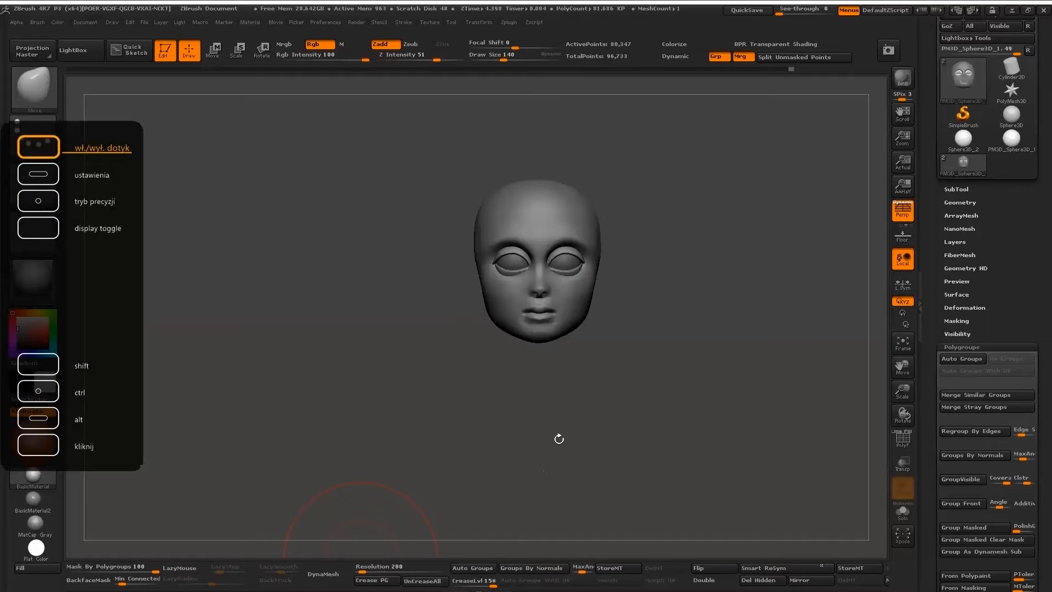
# - Try remeshing the head and eyelids with DynaMesh at resolution 200
pyautogui.click(959, 203)
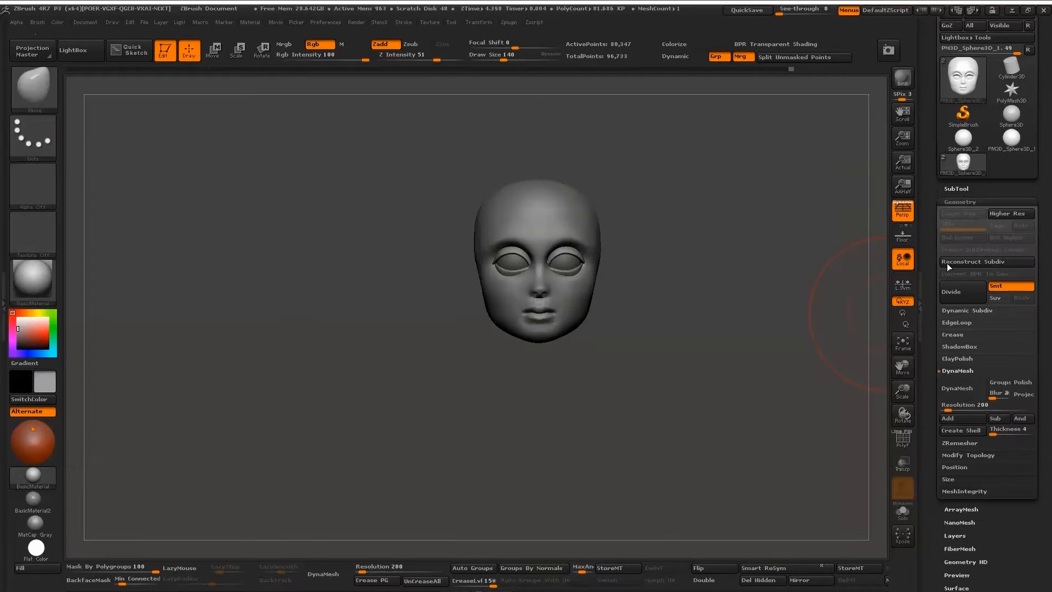
pyautogui.click(957, 388)
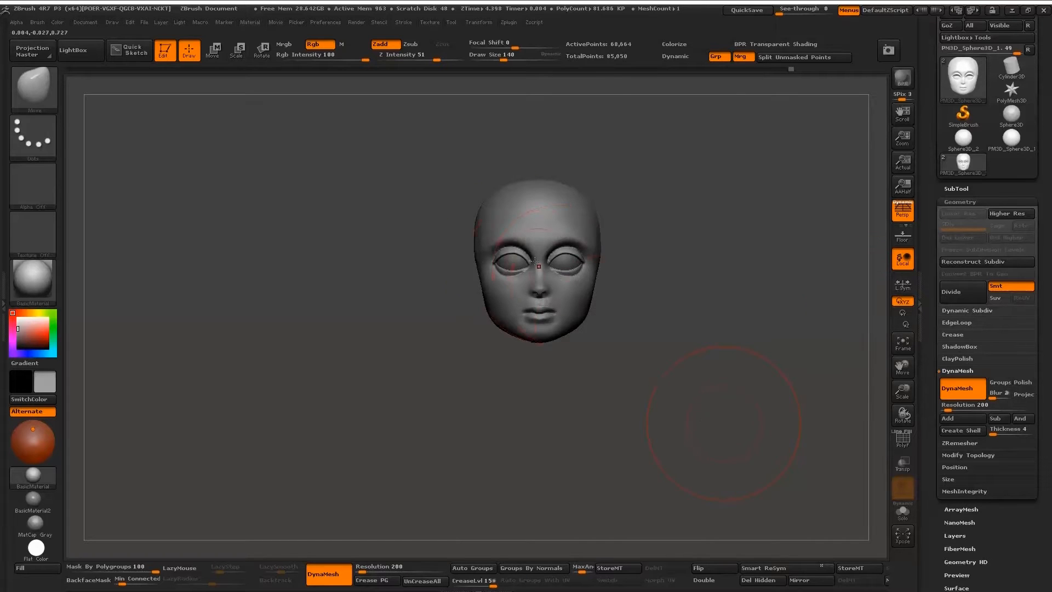
pyautogui.keyDown('ctrl'); pyautogui.moveTo(536, 262); pyautogui.dragTo(622, 175, button='right'); pyautogui.keyUp('ctrl')
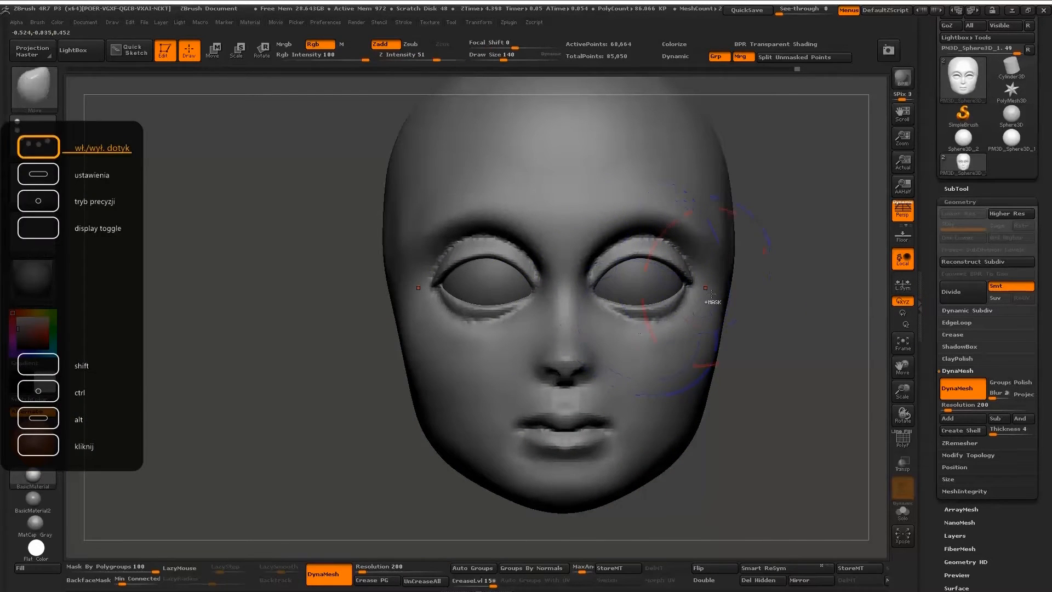
pyautogui.hotkey('ctrl', 'z')
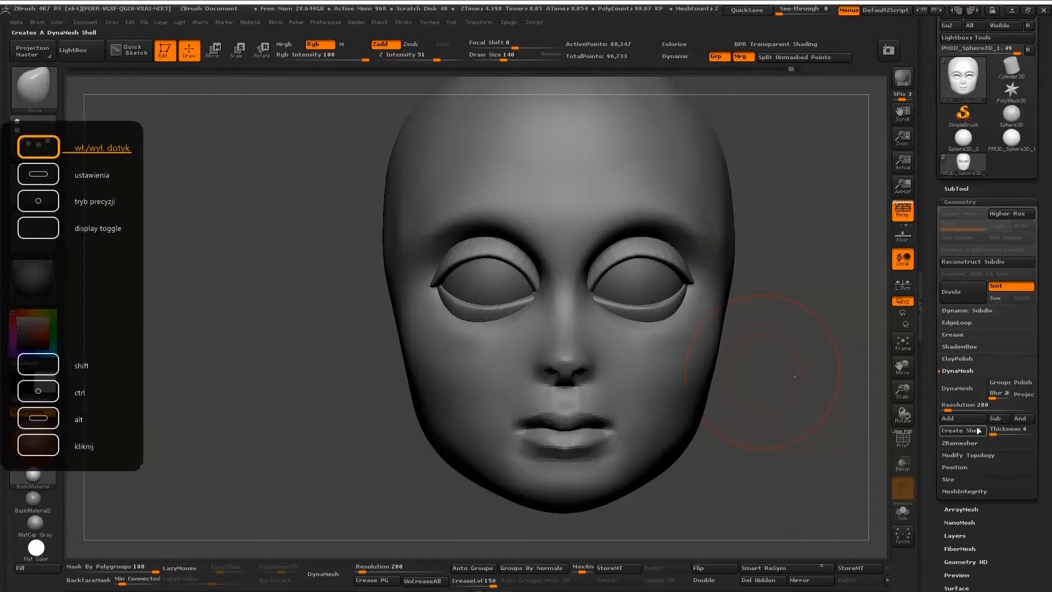
# - Make the head the active subtool and remesh it with DynaMesh at resolution 528
pyautogui.click(951, 408)
pyautogui.press('Down')
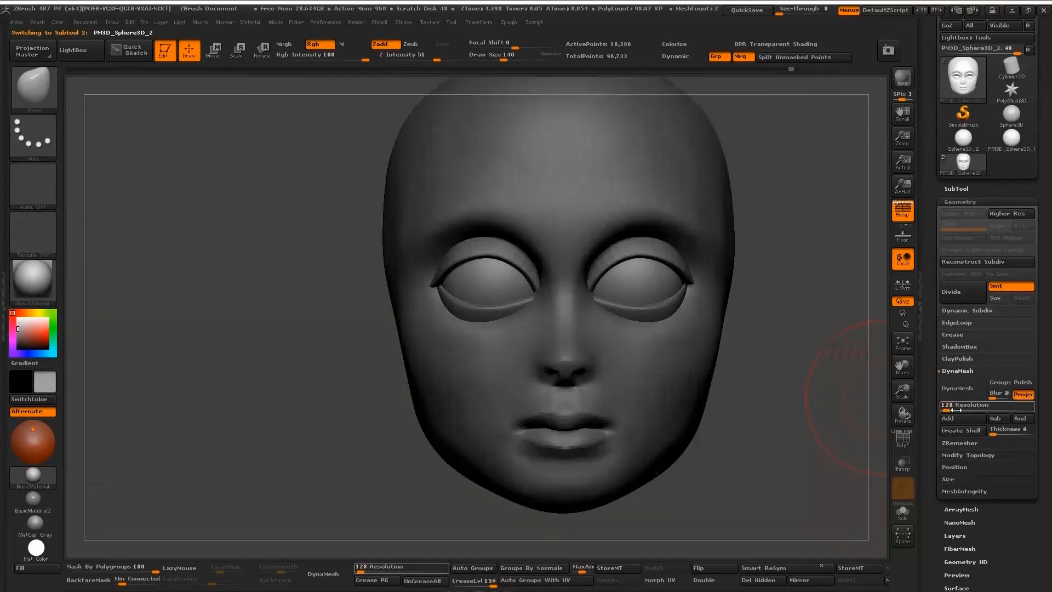
pyautogui.moveTo(739, 369); pyautogui.dragTo(720, 366)
pyautogui.hotkey('ctrl', 'z')
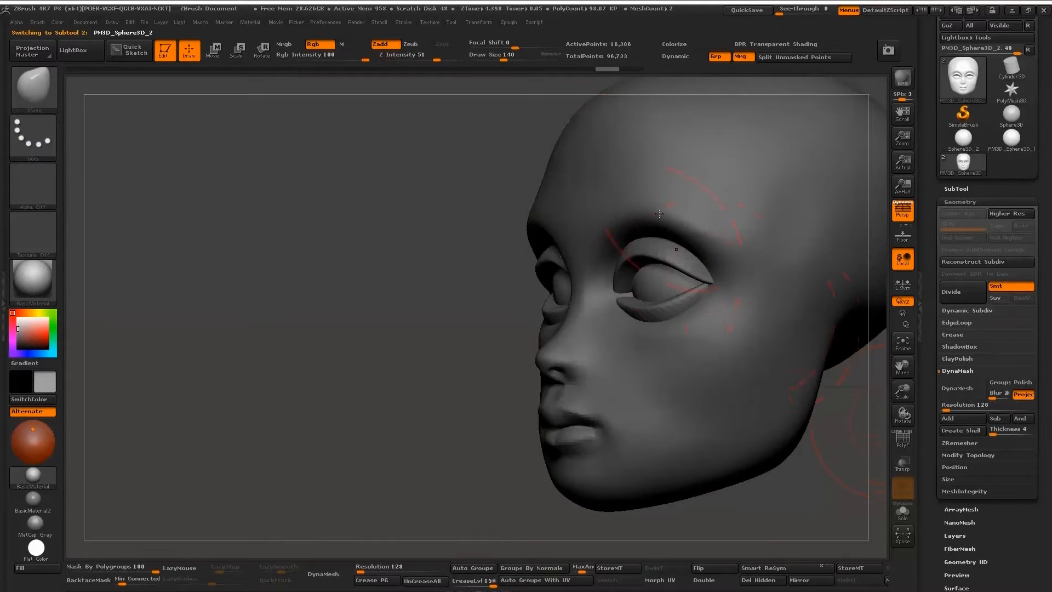
pyautogui.click(632, 70)
pyautogui.keyDown('alt'); pyautogui.click(787, 338); pyautogui.keyUp('alt')
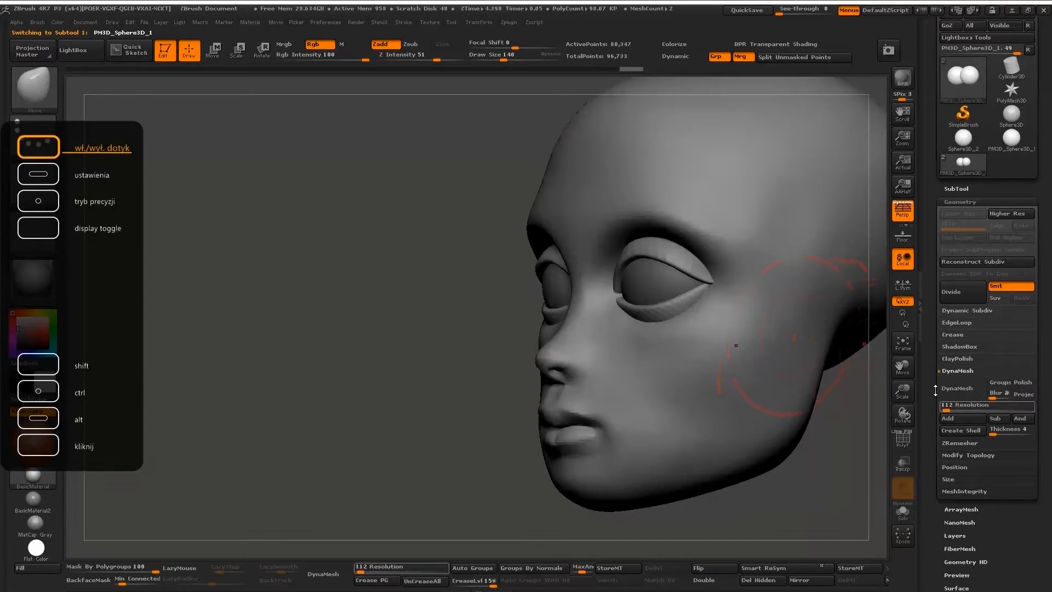
pyautogui.moveTo(946, 410); pyautogui.dragTo(954, 407)
pyautogui.press('Down')
pyautogui.keyDown('alt'); pyautogui.click(824, 153); pyautogui.keyUp('alt')
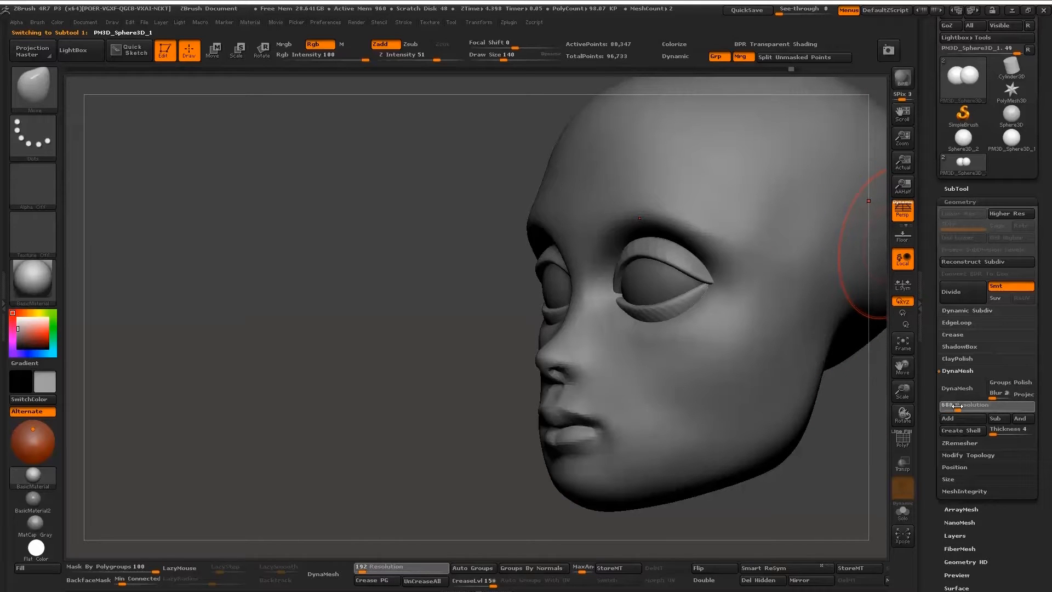
pyautogui.click(962, 389)
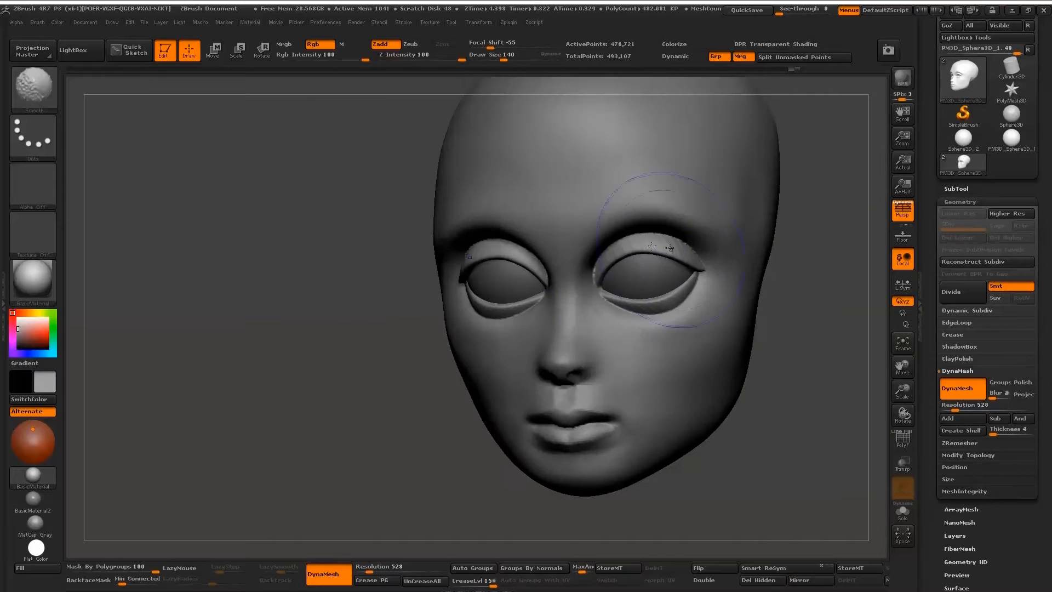
# - Smooth the jagged seams where the lower and upper eyelids meet the face, using a draw size of 93
pyautogui.keyDown('shift'); pyautogui.moveTo(672, 248); pyautogui.dragTo(607, 303); pyautogui.keyUp('shift')
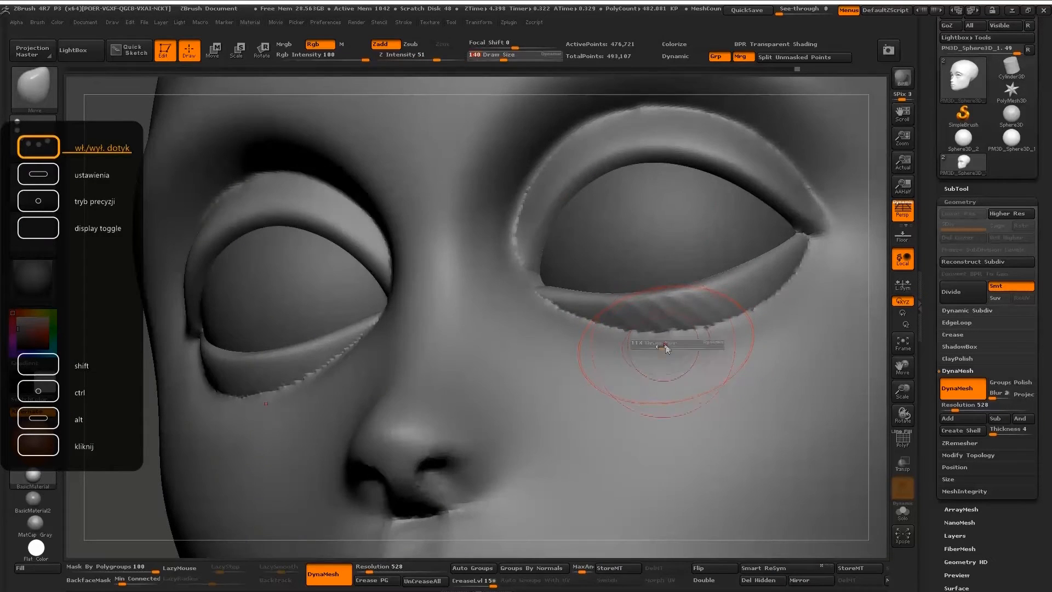
pyautogui.keyDown('shift'); pyautogui.moveTo(665, 347); pyautogui.dragTo(639, 340); pyautogui.keyUp('shift')
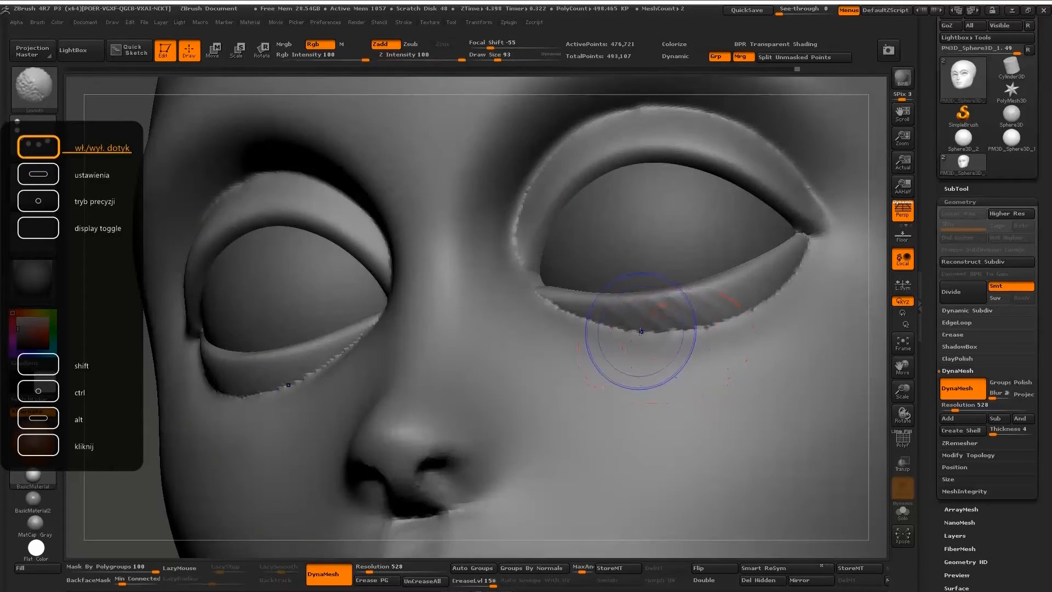
pyautogui.press('shift')
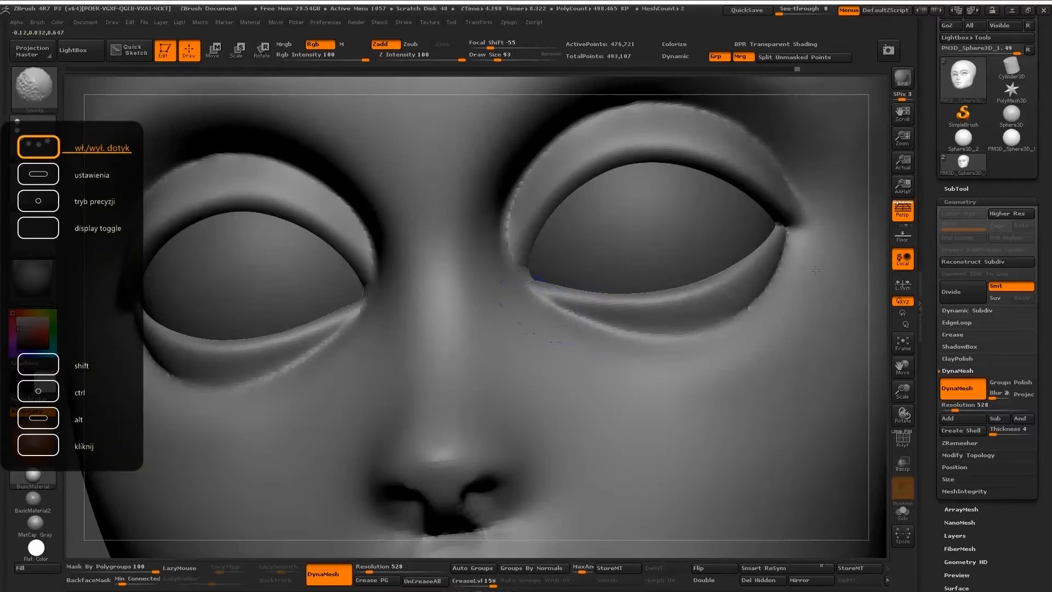
pyautogui.keyDown('shift'); pyautogui.moveTo(815, 270); pyautogui.dragTo(797, 247); pyautogui.keyUp('shift')
pyautogui.moveTo(878, 243); pyautogui.dragTo(789, 263)
pyautogui.keyDown('shift'); pyautogui.moveTo(655, 196); pyautogui.dragTo(716, 202); pyautogui.keyUp('shift')
pyautogui.moveTo(241, 274); pyautogui.dragTo(334, 288)
pyautogui.keyDown('shift'); pyautogui.moveTo(531, 307); pyautogui.dragTo(528, 317); pyautogui.keyUp('shift')
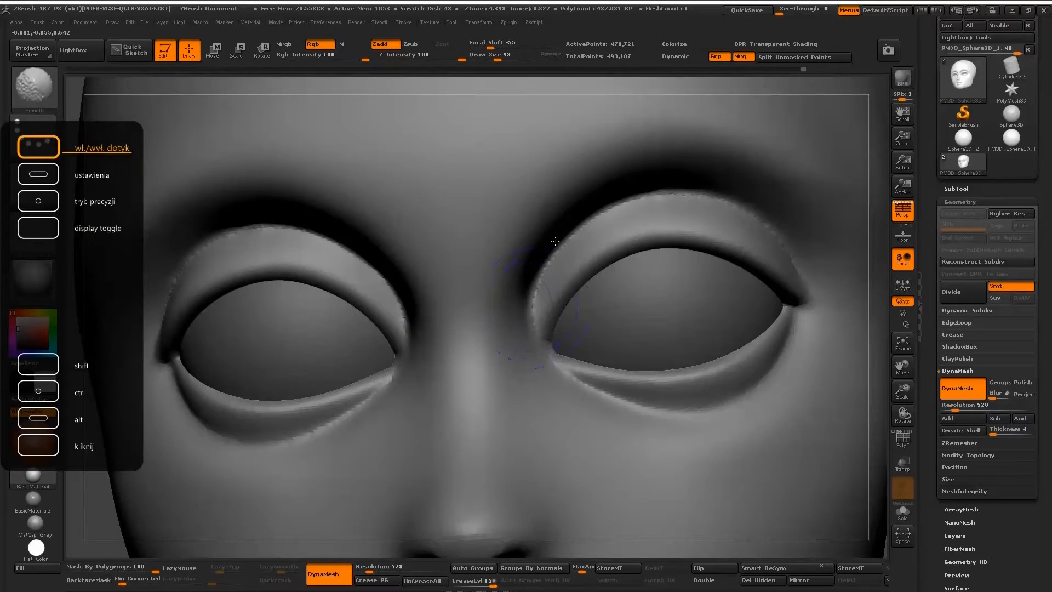
# - Isolate the head subtool, inspect its polygroups in the polyframe view, and set Mask By Polygroups to 0
pyautogui.moveTo(685, 328); pyautogui.dragTo(500, 305, button='right')
pyautogui.click(903, 513)
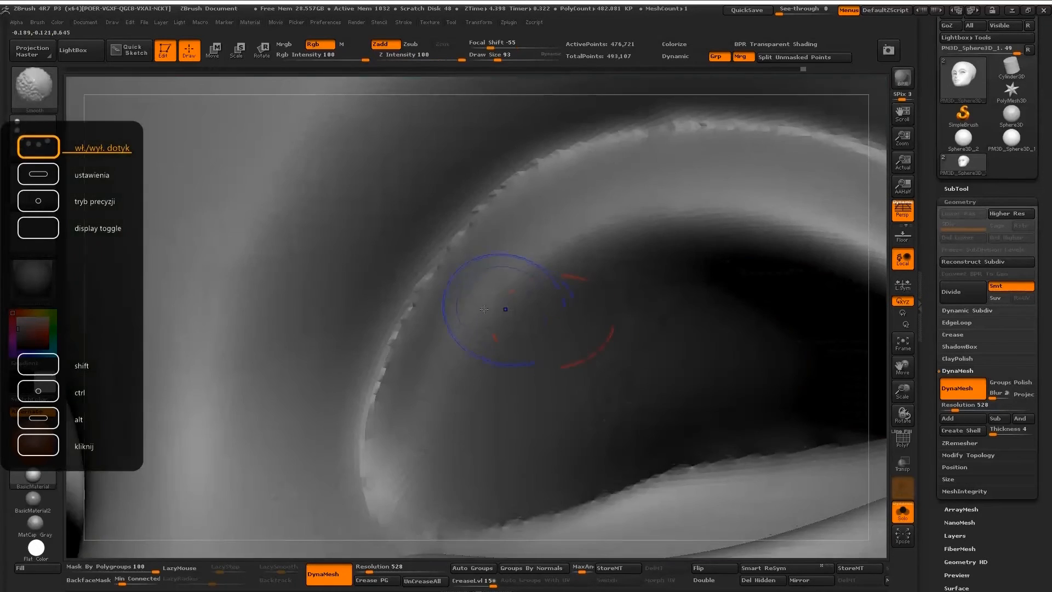
pyautogui.hotkey('shift', 'f')
pyautogui.keyDown('ctrl'); pyautogui.moveTo(424, 304); pyautogui.dragTo(408, 269, button='right'); pyautogui.keyUp('ctrl')
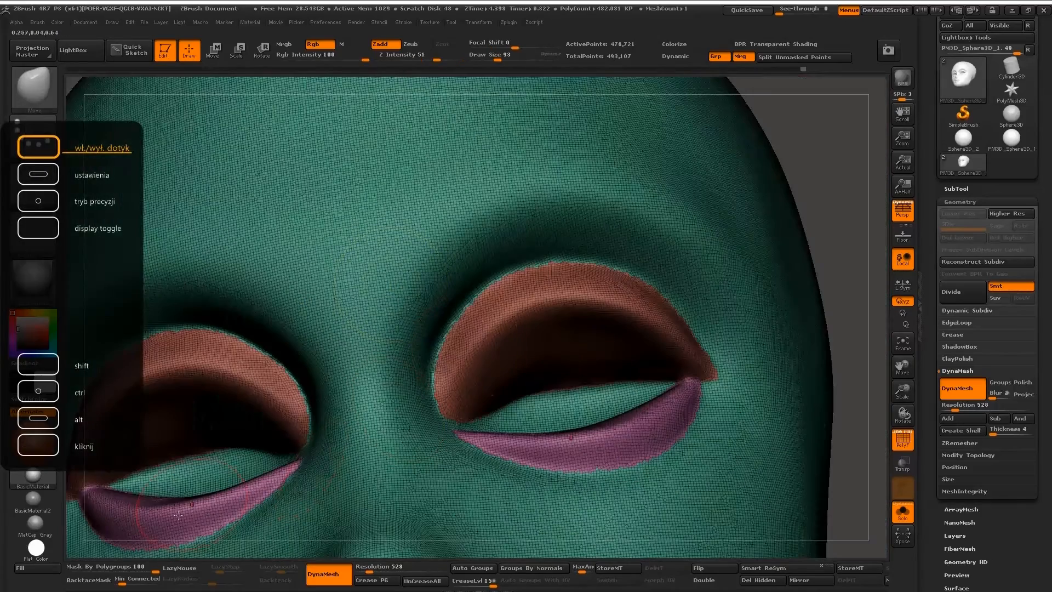
pyautogui.moveTo(141, 568); pyautogui.dragTo(64, 560)
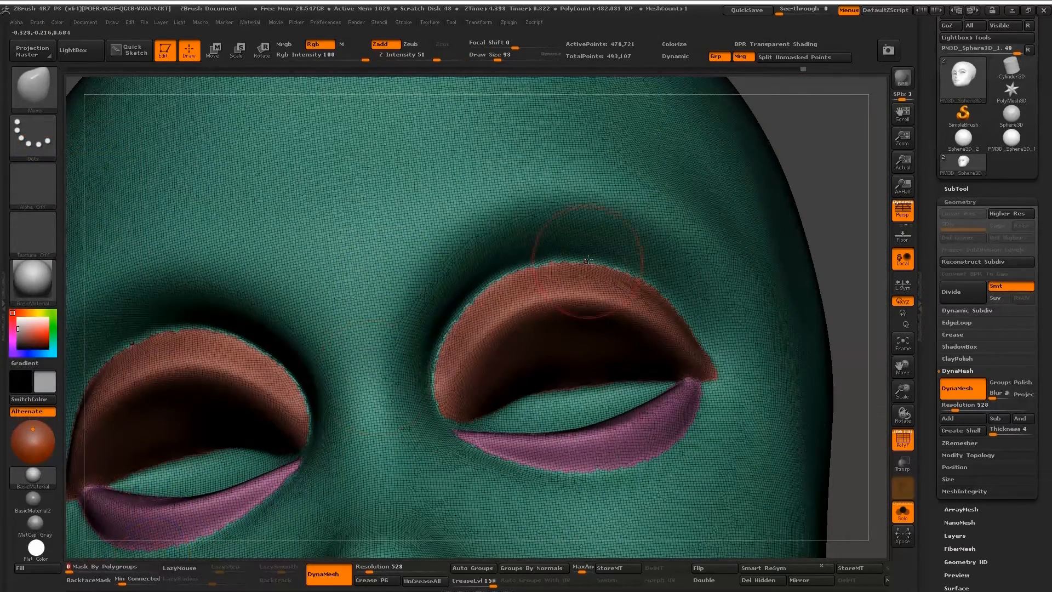
pyautogui.hotkey('shift', 'f')
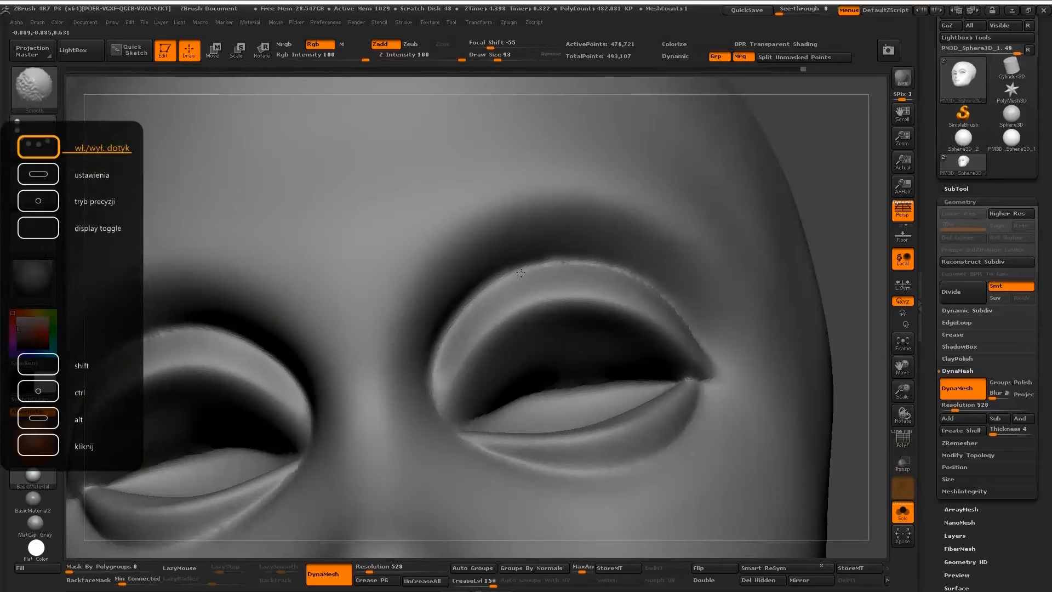
# - Smooth the remaining upper eyelid seams and inner corners on the isolated head, and bring the eyeballs back into view
pyautogui.moveTo(687, 323); pyautogui.dragTo(643, 345)
pyautogui.moveTo(644, 345)
pyautogui.mouseDown(button='right')
pyautogui.moveTo(603, 263)
pyautogui.moveTo(570, 247)
pyautogui.mouseUp(button='right')
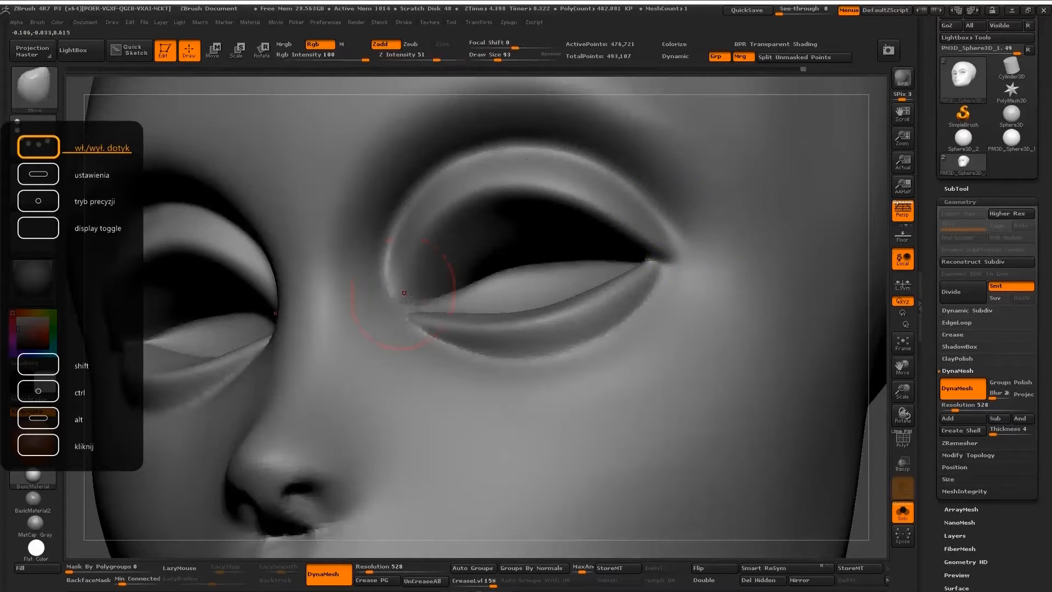
pyautogui.moveTo(655, 336)
pyautogui.mouseDown(button='right')
pyautogui.moveTo(547, 268)
pyautogui.moveTo(586, 329)
pyautogui.moveTo(533, 343)
pyautogui.moveTo(443, 285)
pyautogui.moveTo(518, 283)
pyautogui.mouseUp(button='right')
pyautogui.click(901, 512)
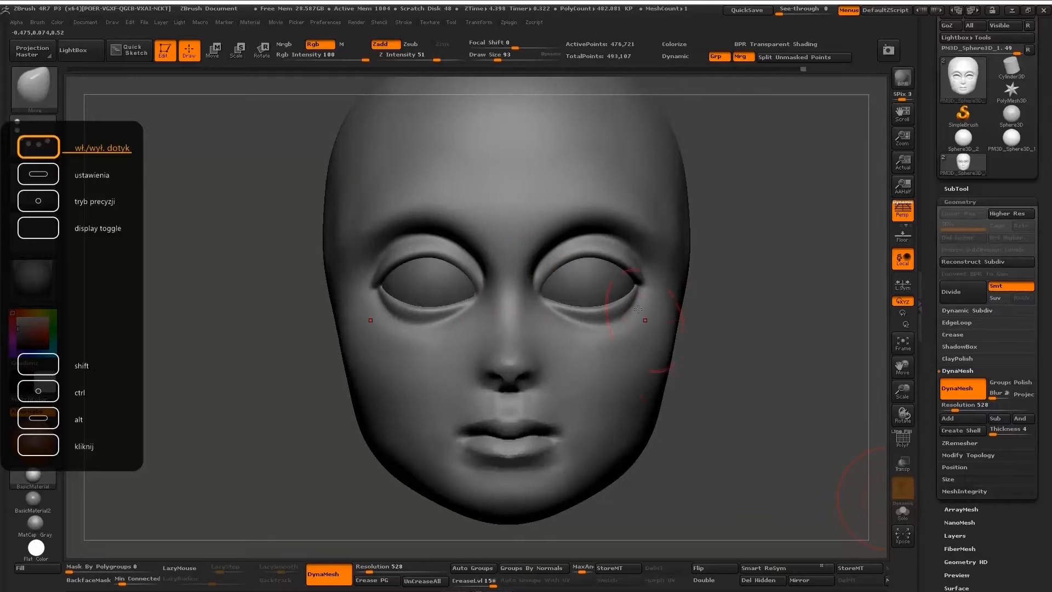
# - Insert a cylinder at the underside of the head with the InsertCylinder brush as the base of the neck
pyautogui.keyDown('alt'); pyautogui.moveTo(678, 359); pyautogui.dragTo(631, 362, button='right'); pyautogui.keyUp('alt')
pyautogui.press('b')
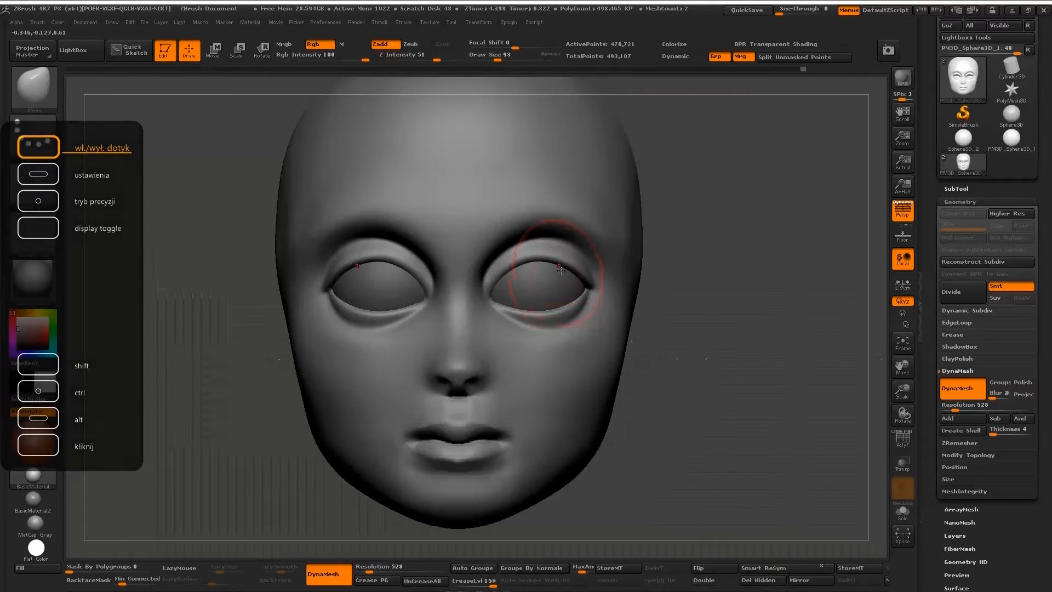
pyautogui.moveTo(550, 449)
pyautogui.keyDown('ctrl'); pyautogui.mouseDown(button='right')
pyautogui.moveTo(580, 328)
pyautogui.moveTo(449, 321)
pyautogui.moveTo(572, 276)
pyautogui.moveTo(586, 306)
pyautogui.moveTo(617, 317)
pyautogui.moveTo(606, 298)
pyautogui.moveTo(545, 303)
pyautogui.mouseUp(button='right'); pyautogui.keyUp('ctrl')
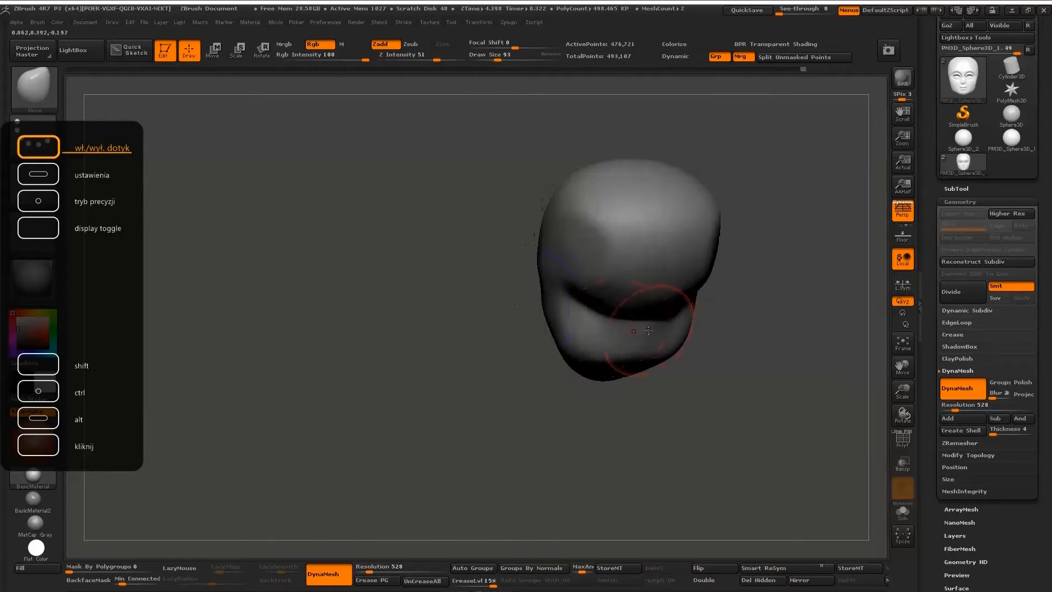
pyautogui.press('b')
pyautogui.press('i')
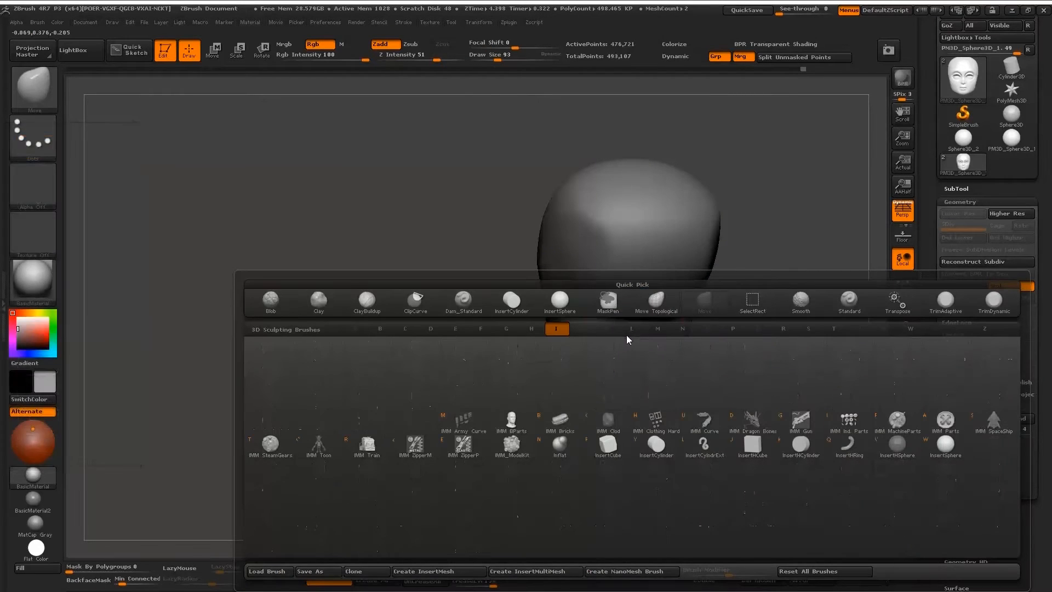
pyautogui.press('y')
pyautogui.moveTo(632, 310); pyautogui.dragTo(636, 314, button='right')
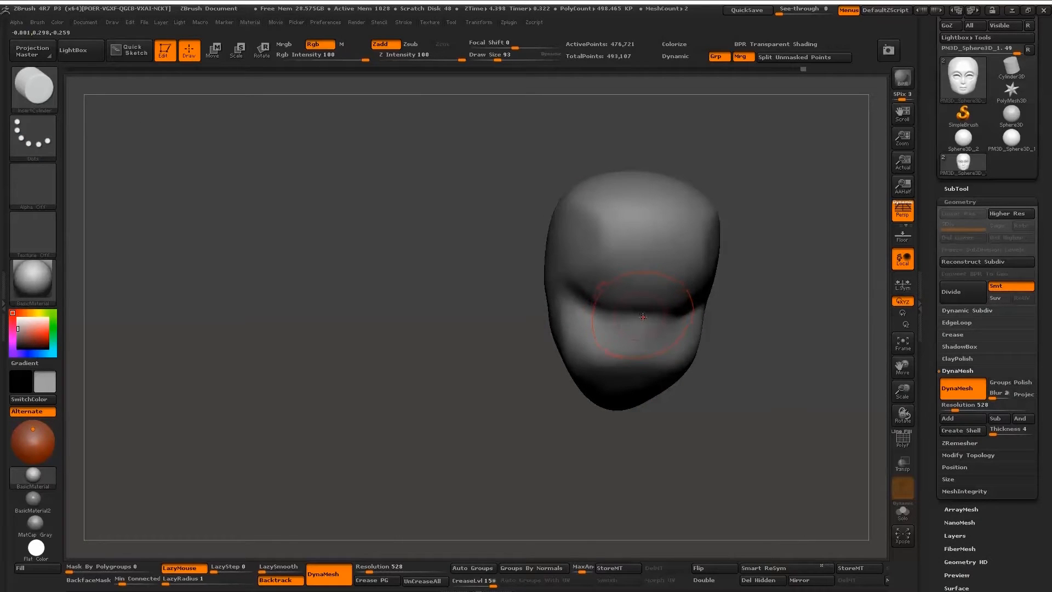
pyautogui.moveTo(643, 323); pyautogui.dragTo(648, 371)
pyautogui.moveTo(646, 371); pyautogui.dragTo(698, 366, button='right')
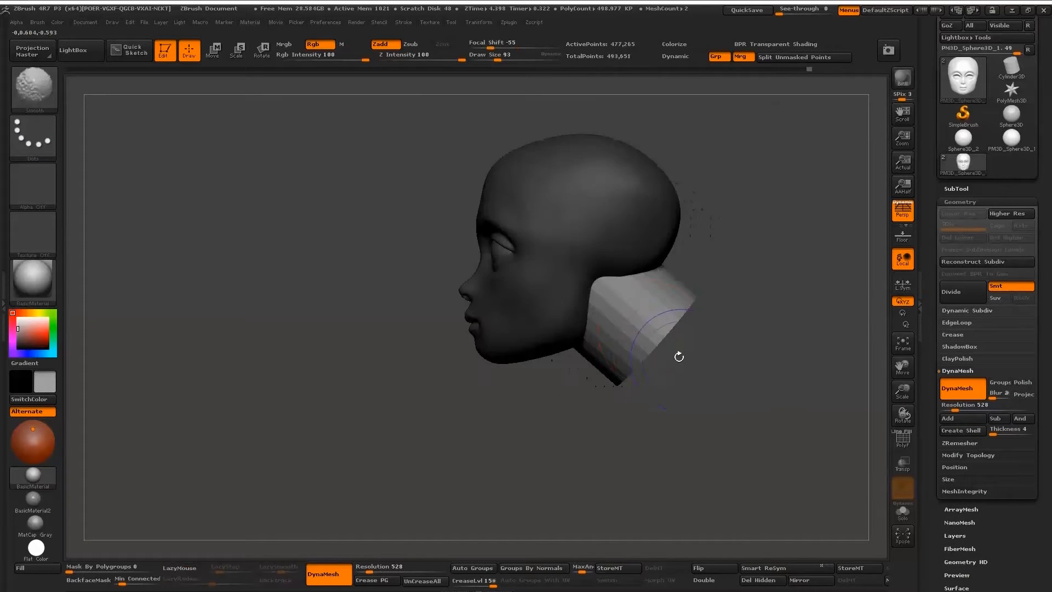
# - Rotate the neck cylinder to a nearly upright angle below the skull and scale it down
pyautogui.keyDown('alt'); pyautogui.moveTo(638, 305); pyautogui.dragTo(619, 284, button='right'); pyautogui.keyUp('alt')
pyautogui.press('r')
pyautogui.moveTo(590, 255)
pyautogui.mouseDown()
pyautogui.moveTo(673, 327)
pyautogui.moveTo(592, 349)
pyautogui.moveTo(606, 394)
pyautogui.mouseUp()
pyautogui.press('e')
pyautogui.moveTo(767, 390)
pyautogui.mouseDown()
pyautogui.moveTo(604, 385)
pyautogui.moveTo(619, 368)
pyautogui.moveTo(610, 380)
pyautogui.moveTo(761, 356)
pyautogui.mouseUp()
# - Lengthen the neck cylinder downward, undoing the first move attempt
pyautogui.press('w')
pyautogui.moveTo(632, 350); pyautogui.dragTo(628, 373)
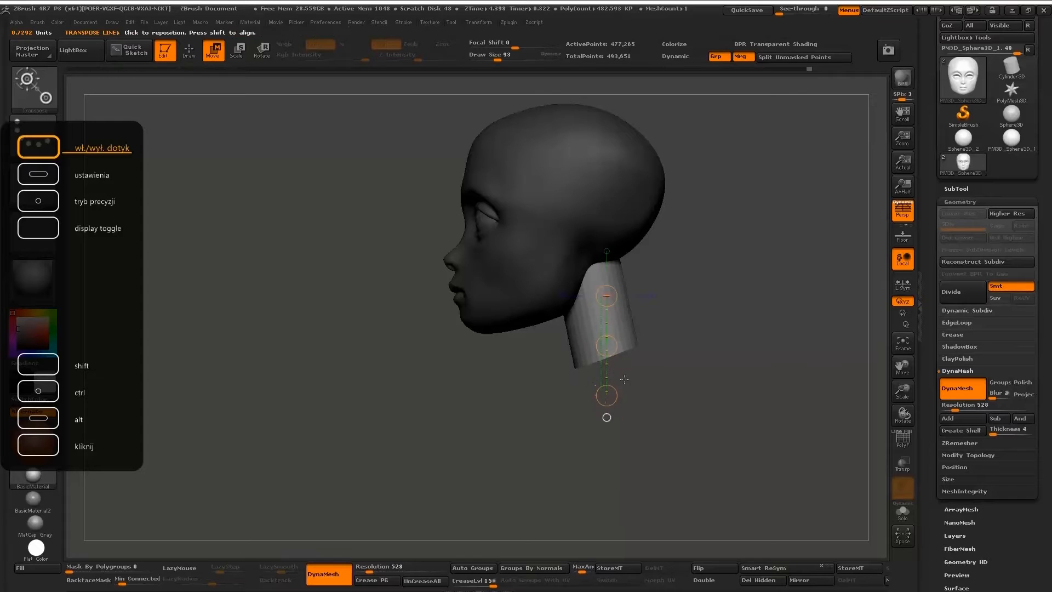
pyautogui.hotkey('ctrl', 'z')
pyautogui.moveTo(588, 273); pyautogui.dragTo(599, 407)
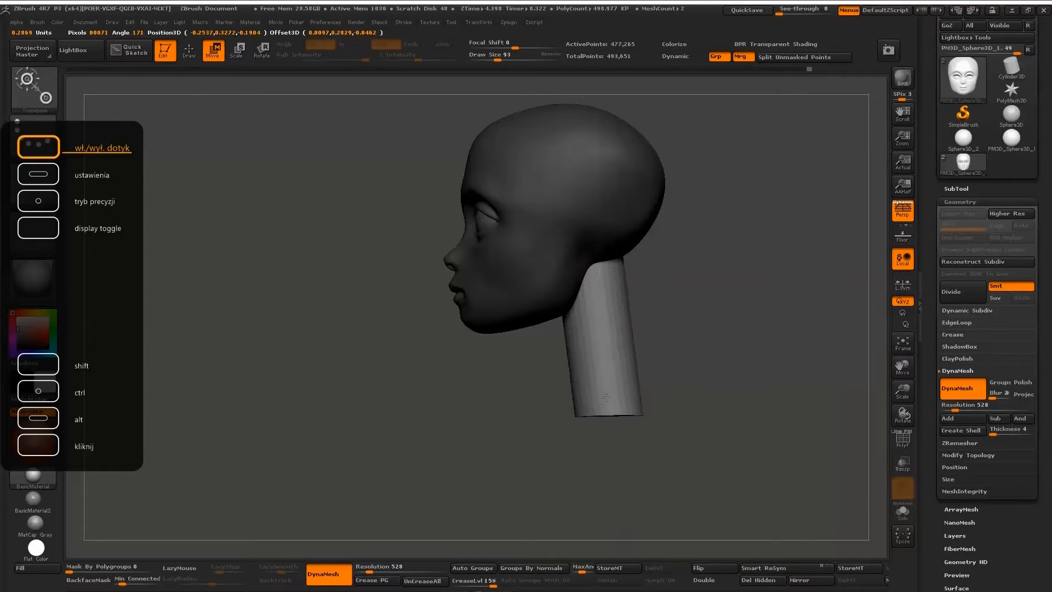
# - Scale the neck cylinder up to a thicker neck and return to draw mode
pyautogui.press('e')
pyautogui.moveTo(595, 295); pyautogui.dragTo(601, 303)
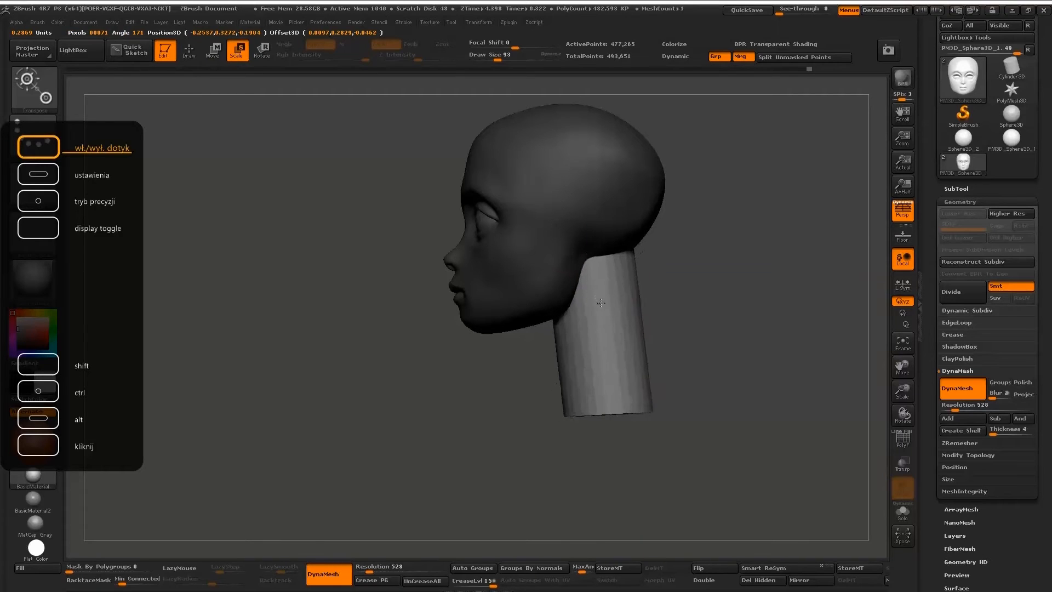
pyautogui.moveTo(601, 300); pyautogui.dragTo(542, 302, button='right')
pyautogui.keyDown('alt'); pyautogui.moveTo(641, 301); pyautogui.dragTo(592, 283, button='right'); pyautogui.keyUp('alt')
pyautogui.press('q')
pyautogui.moveTo(515, 257)
pyautogui.mouseDown(button='right')
pyautogui.moveTo(570, 253)
pyautogui.moveTo(625, 291)
pyautogui.moveTo(589, 269)
pyautogui.moveTo(610, 343)
pyautogui.mouseUp(button='right')
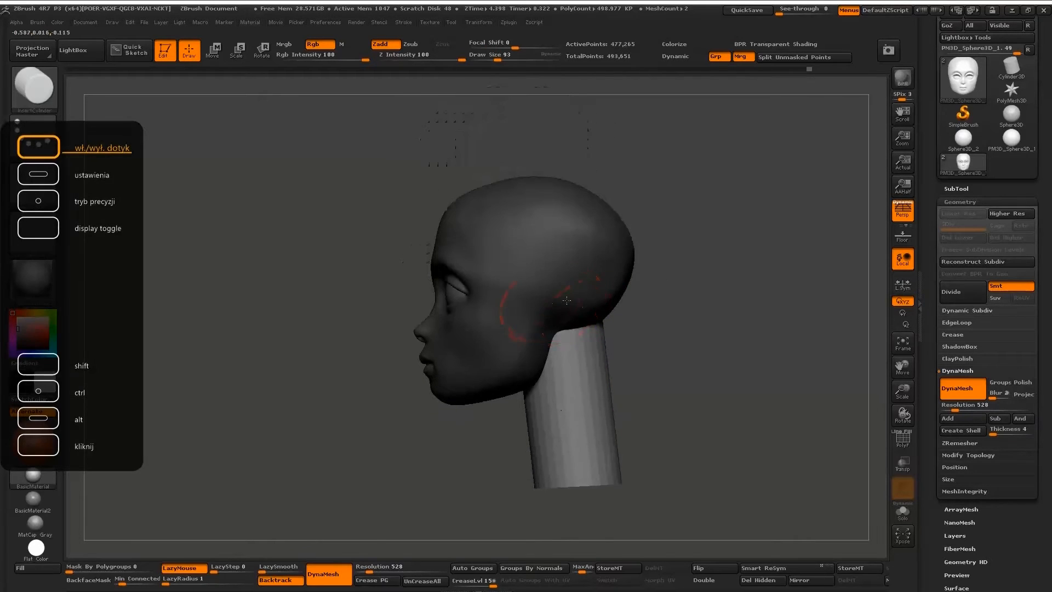
# - Insert a sphere on the side of the head as the ear base, using the InsertSphere brush at Draw Size 126
pyautogui.moveTo(511, 312); pyautogui.dragTo(548, 310, button='right')
pyautogui.press('b')
pyautogui.press('i')
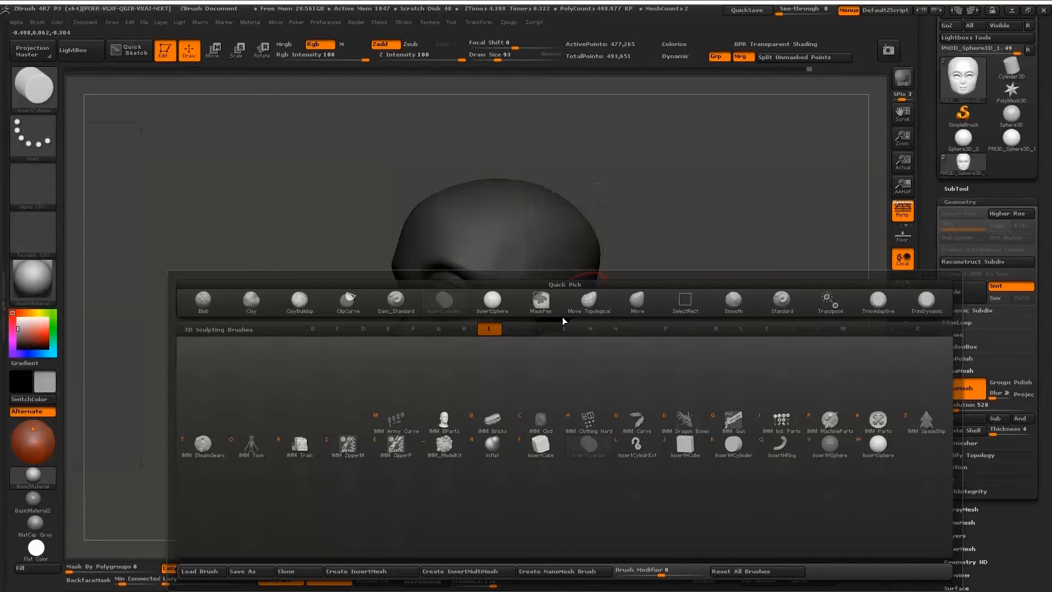
pyautogui.press('Escape')
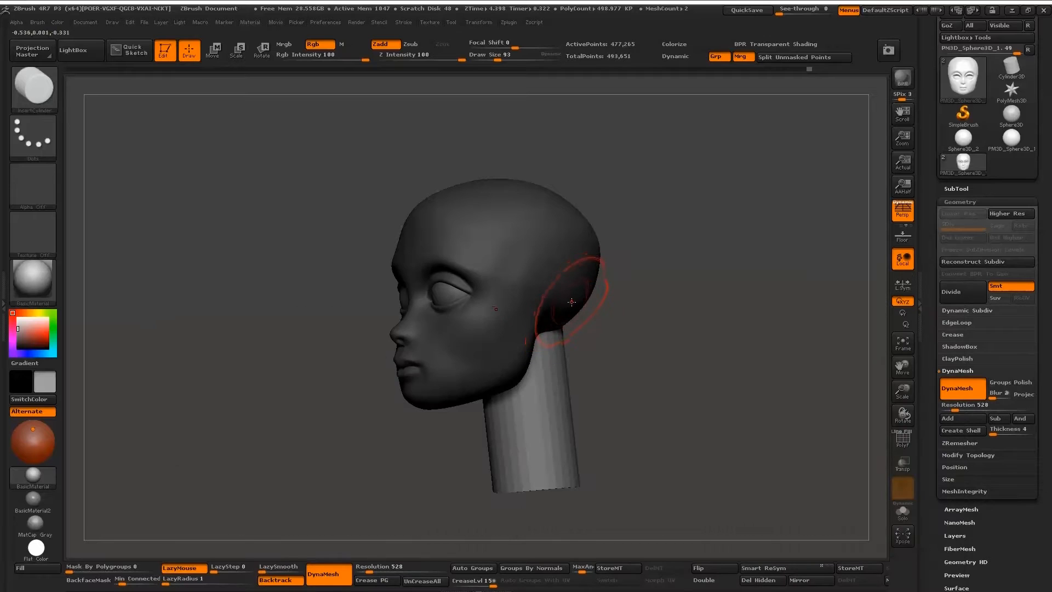
pyautogui.press('s')
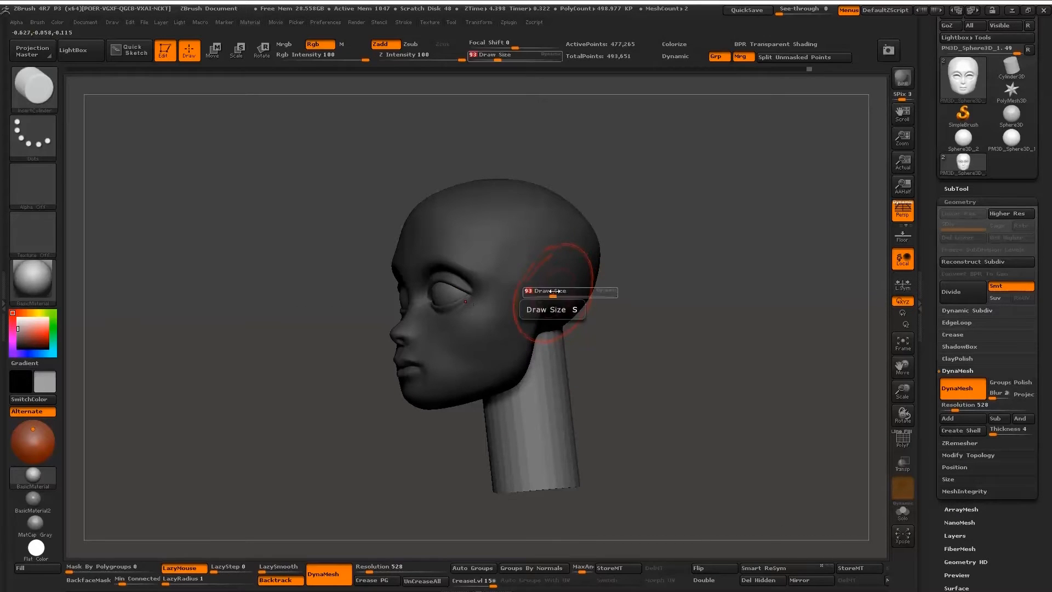
pyautogui.click(554, 293)
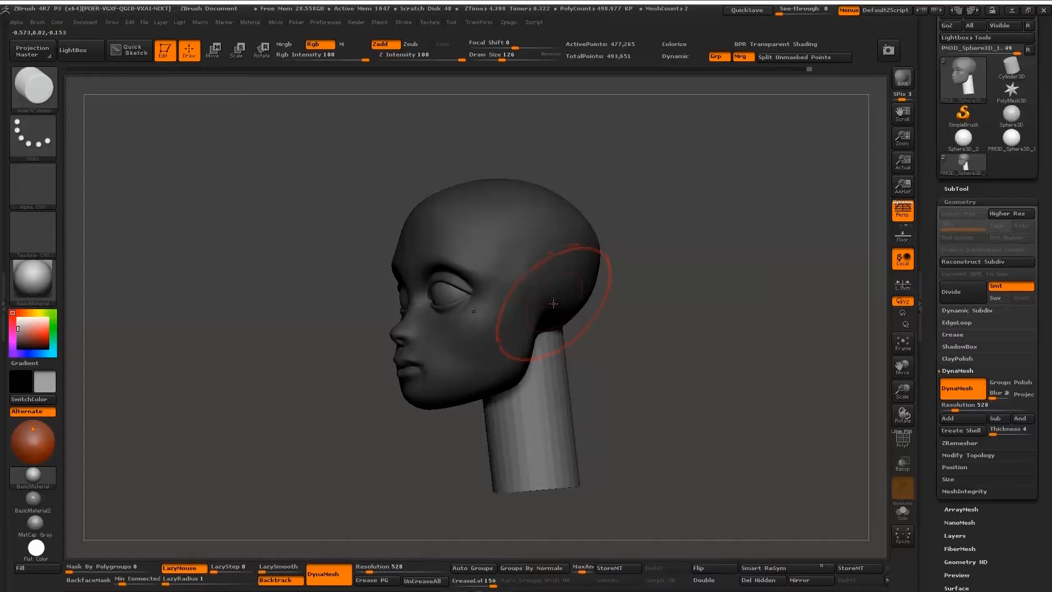
pyautogui.press('b')
pyautogui.press('i')
pyautogui.press('s')
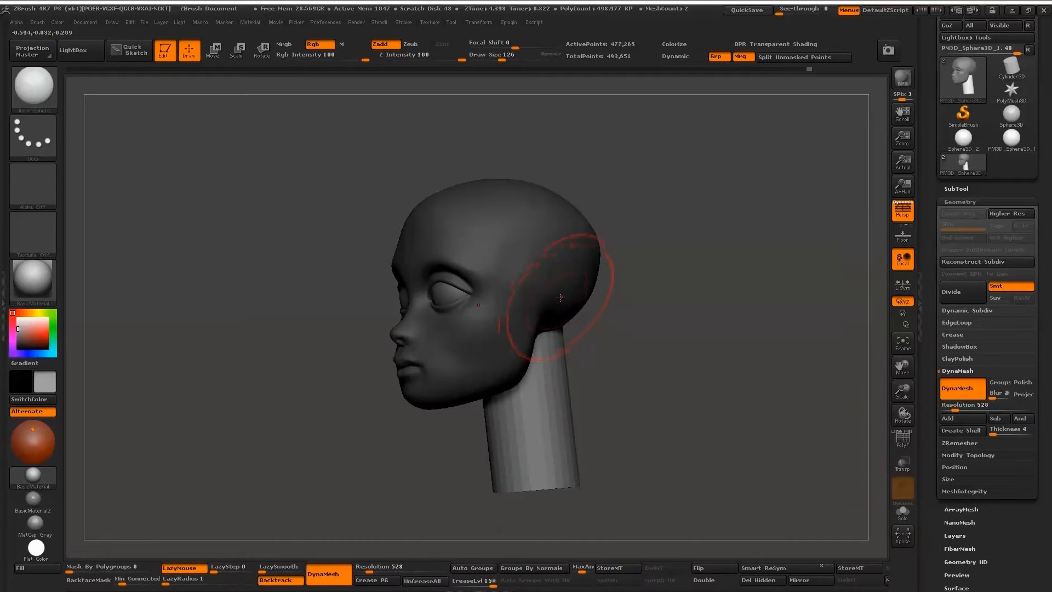
pyautogui.moveTo(567, 303); pyautogui.dragTo(614, 327)
# - Try to flatten the inserted ear sphere with the TrimDynamic brush, undoing the strokes
pyautogui.press('b')
pyautogui.press('t')
pyautogui.press('d')
pyautogui.moveTo(591, 313)
pyautogui.mouseDown(button='right')
pyautogui.moveTo(571, 293)
pyautogui.moveTo(589, 296)
pyautogui.mouseUp(button='right')
pyautogui.moveTo(590, 295); pyautogui.dragTo(586, 305)
pyautogui.moveTo(620, 303); pyautogui.dragTo(566, 309, button='right')
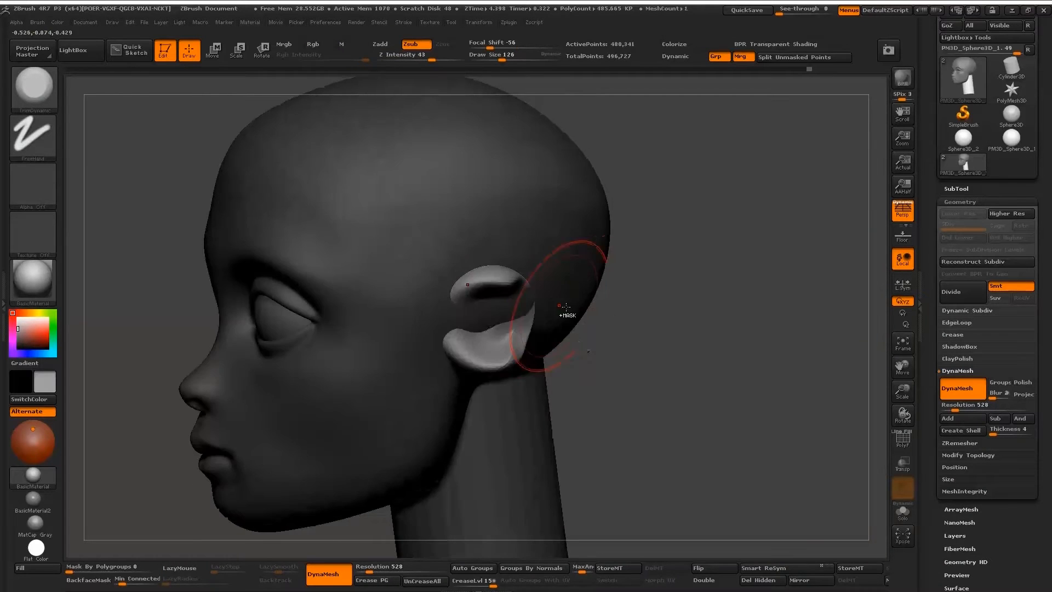
pyautogui.hotkey('ctrl', 'z')
pyautogui.moveTo(487, 298); pyautogui.dragTo(520, 291, button='right')
pyautogui.moveTo(469, 324); pyautogui.dragTo(477, 321)
pyautogui.hotkey('ctrl', 'z')
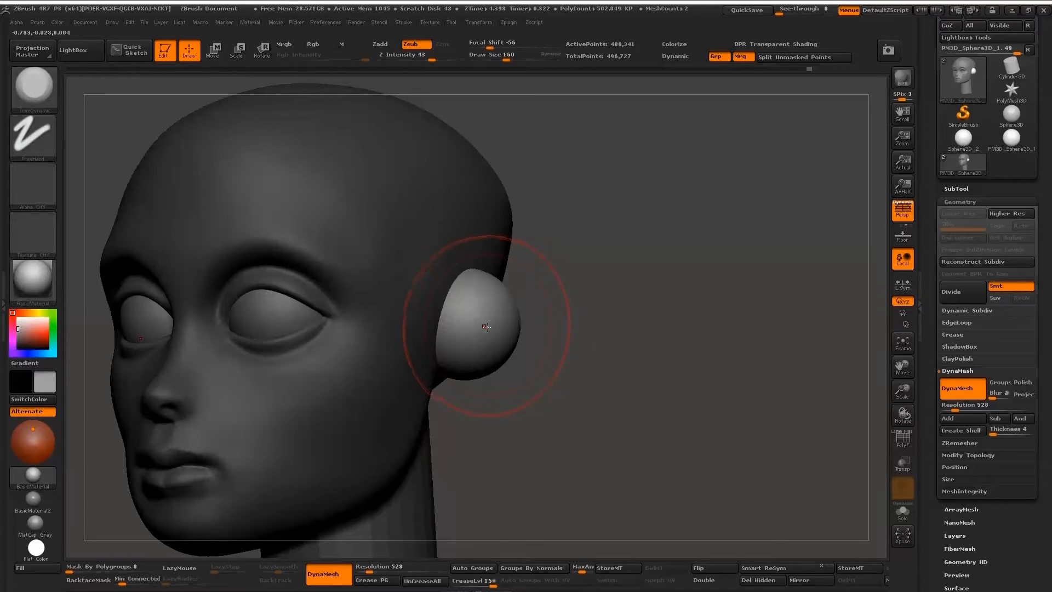
# - Turn off DynaMesh and push the ear sphere into a flatter form with the Move brush
pyautogui.click(329, 573)
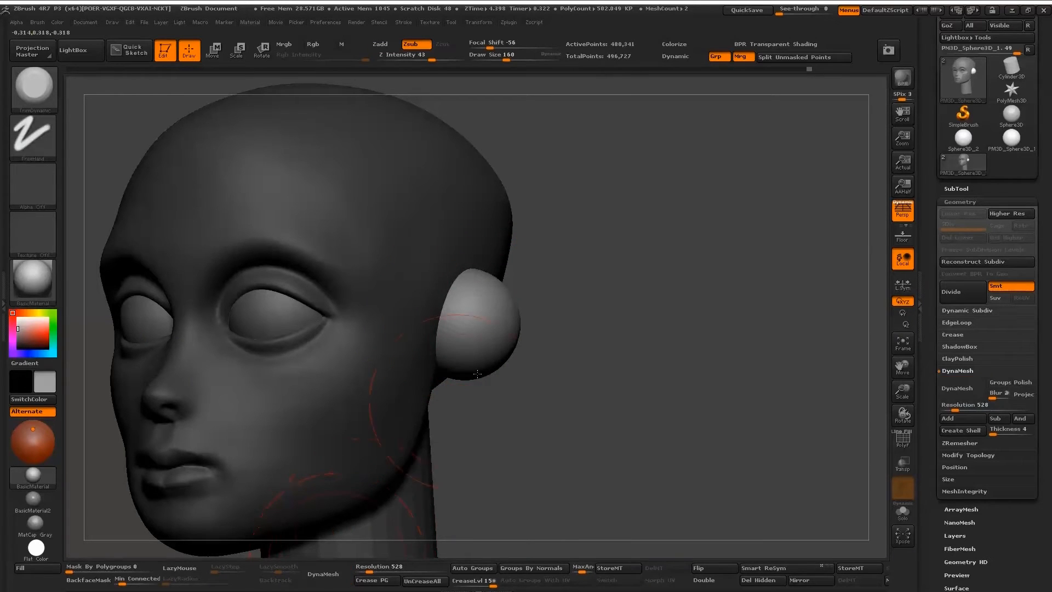
pyautogui.moveTo(477, 329); pyautogui.dragTo(526, 327, button='right')
pyautogui.press('b')
pyautogui.press('m')
pyautogui.press('v')
pyautogui.press('s')
pyautogui.moveTo(535, 336); pyautogui.dragTo(537, 336)
pyautogui.moveTo(474, 334)
pyautogui.mouseDown(button='right')
pyautogui.moveTo(522, 329)
pyautogui.moveTo(512, 323)
pyautogui.mouseUp(button='right')
pyautogui.moveTo(512, 323); pyautogui.dragTo(527, 304)
# - Reshape the ear's outline from the side with a large Move brush, widening its upper back edge
pyautogui.moveTo(527, 307); pyautogui.dragTo(466, 301, button='right')
pyautogui.moveTo(646, 293); pyautogui.dragTo(624, 284)
pyautogui.moveTo(619, 315)
pyautogui.mouseDown(button='right')
pyautogui.moveTo(660, 329)
pyautogui.moveTo(638, 318)
pyautogui.mouseUp(button='right')
pyautogui.moveTo(567, 308)
pyautogui.mouseDown()
pyautogui.moveTo(605, 311)
pyautogui.moveTo(593, 287)
pyautogui.moveTo(619, 267)
pyautogui.mouseUp()
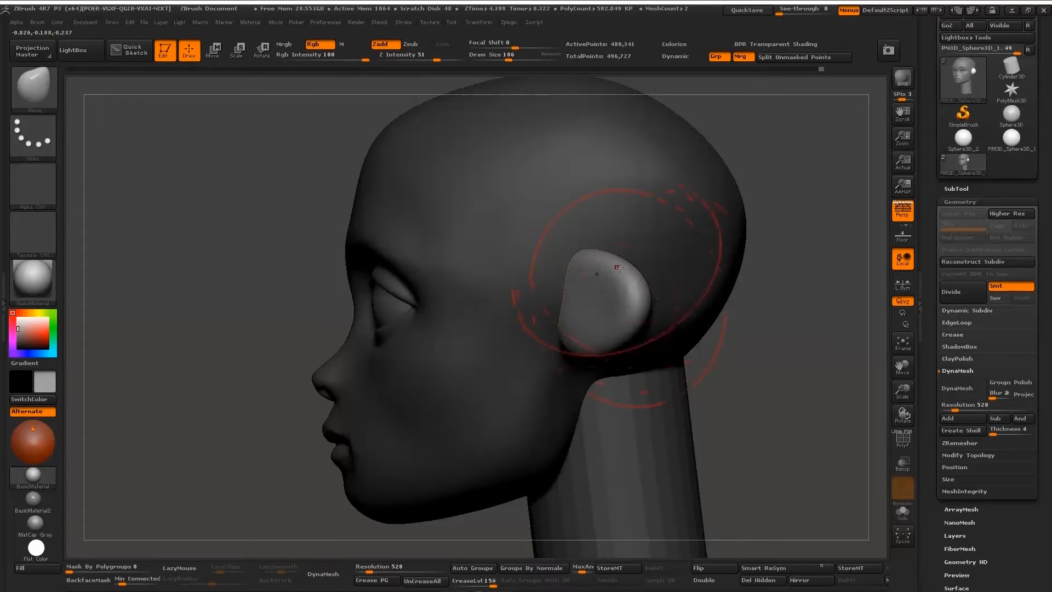
pyautogui.press(']')
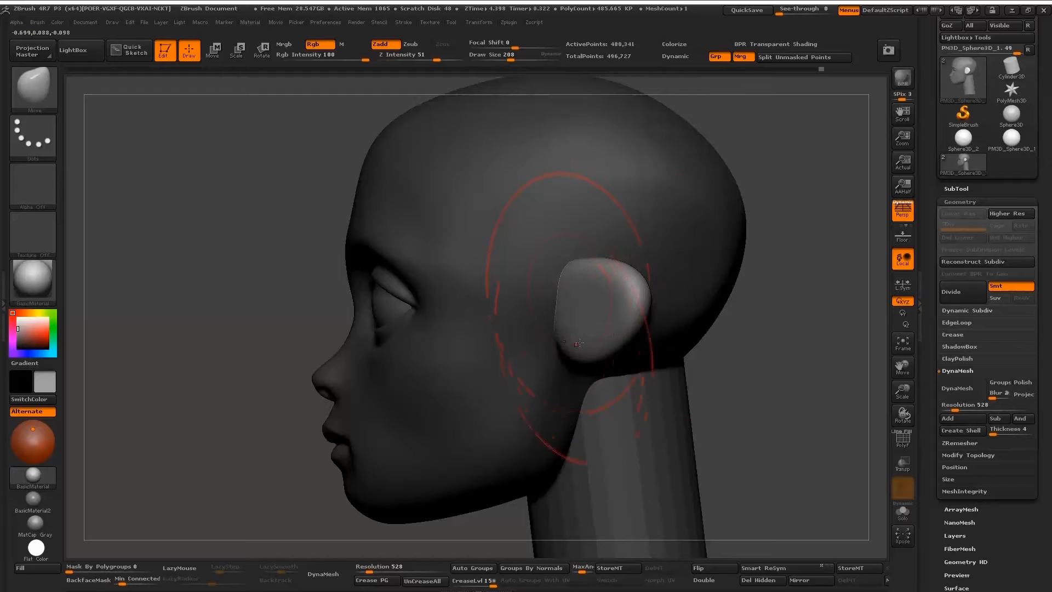
pyautogui.press('[')
pyautogui.press('[')
pyautogui.press('[')
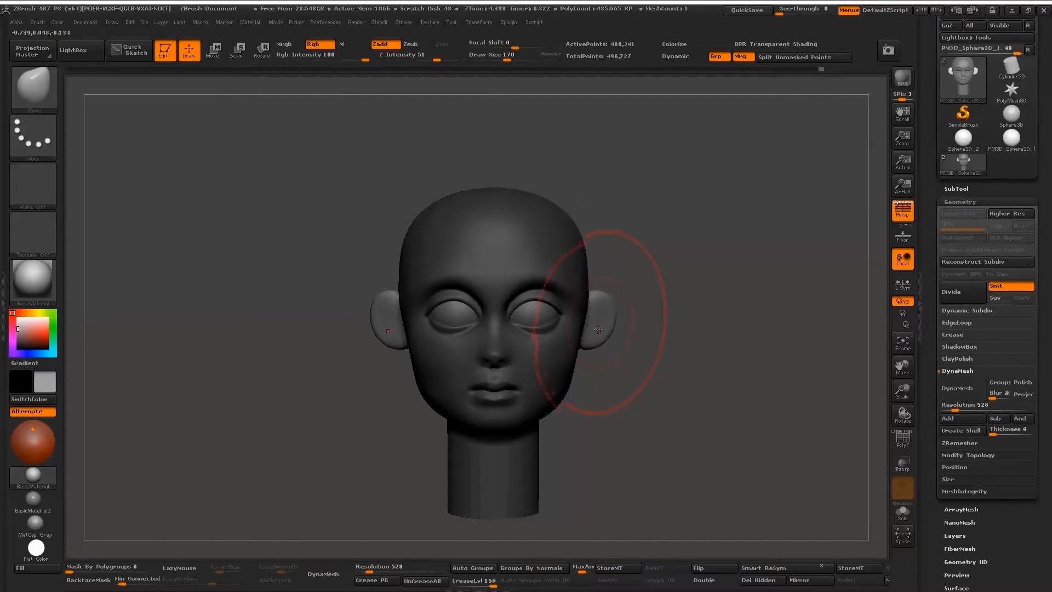
# - Thin the ear and push its front face into a shallow dish with the Move brush at Draw Size 118
pyautogui.moveTo(598, 330)
pyautogui.keyDown('ctrl'); pyautogui.mouseDown(button='right')
pyautogui.moveTo(597, 296)
pyautogui.moveTo(594, 318)
pyautogui.moveTo(559, 326)
pyautogui.mouseUp(button='right'); pyautogui.keyUp('ctrl')
pyautogui.press('[')
pyautogui.press('[')
pyautogui.press('[')
pyautogui.press('s')
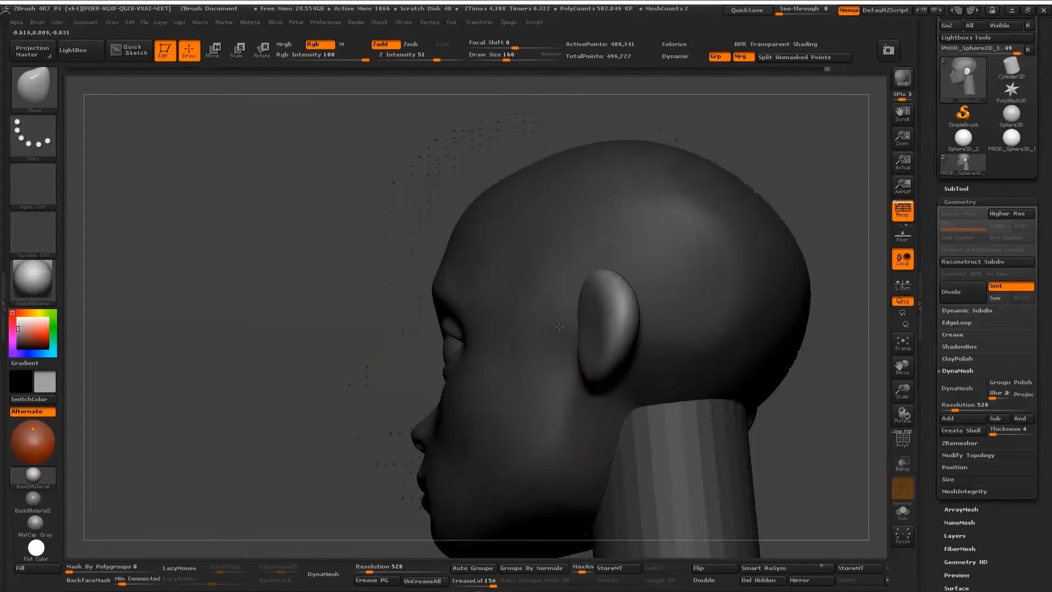
pyautogui.moveTo(595, 366); pyautogui.dragTo(631, 346, button='right')
pyautogui.moveTo(623, 296); pyautogui.dragTo(610, 323, button='right')
pyautogui.press('s')
pyautogui.moveTo(599, 324); pyautogui.dragTo(590, 325)
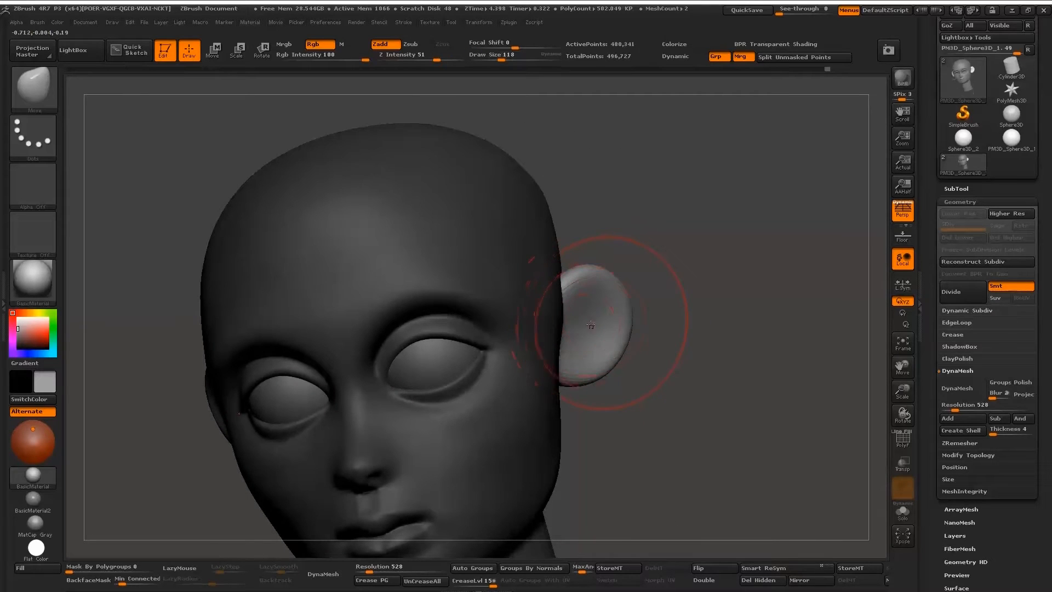
# - Refine the ear contours from the front with the Move brush, tapering the lower ear toward a lobe at the jaw
pyautogui.keyDown('shift'); pyautogui.moveTo(572, 324); pyautogui.dragTo(611, 351, button='right'); pyautogui.keyUp('shift')
pyautogui.keyDown('alt'); pyautogui.moveTo(611, 351); pyautogui.dragTo(609, 378, button='right'); pyautogui.keyUp('alt')
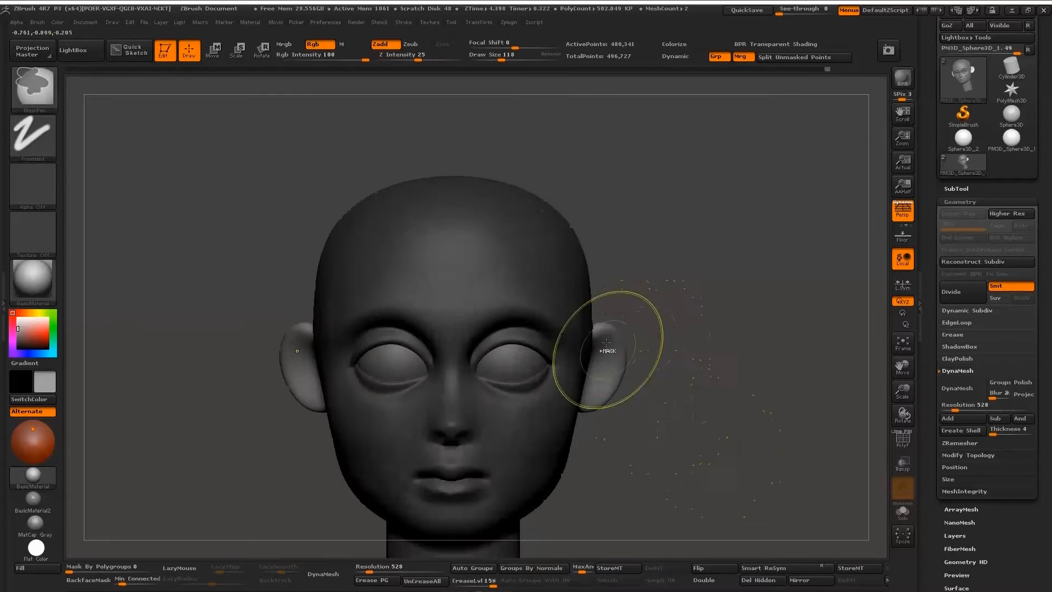
pyautogui.moveTo(600, 329); pyautogui.dragTo(596, 336)
pyautogui.moveTo(618, 385); pyautogui.dragTo(622, 383)
pyautogui.moveTo(623, 361); pyautogui.dragTo(580, 346, button='right')
pyautogui.moveTo(630, 324); pyautogui.dragTo(606, 356, button='right')
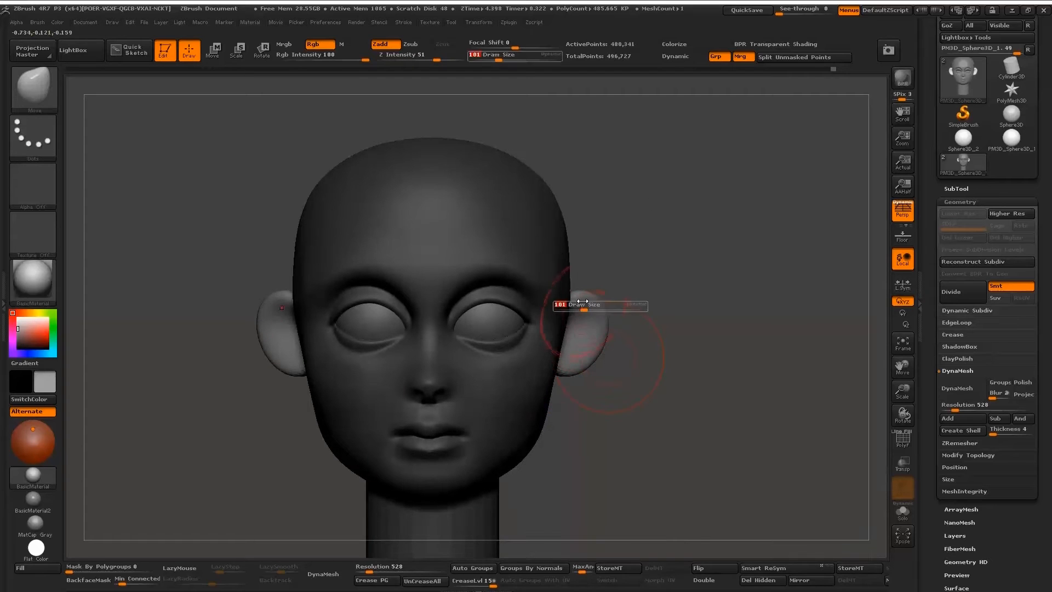
pyautogui.moveTo(588, 363); pyautogui.dragTo(584, 360)
pyautogui.moveTo(624, 379); pyautogui.dragTo(551, 315, button='right')
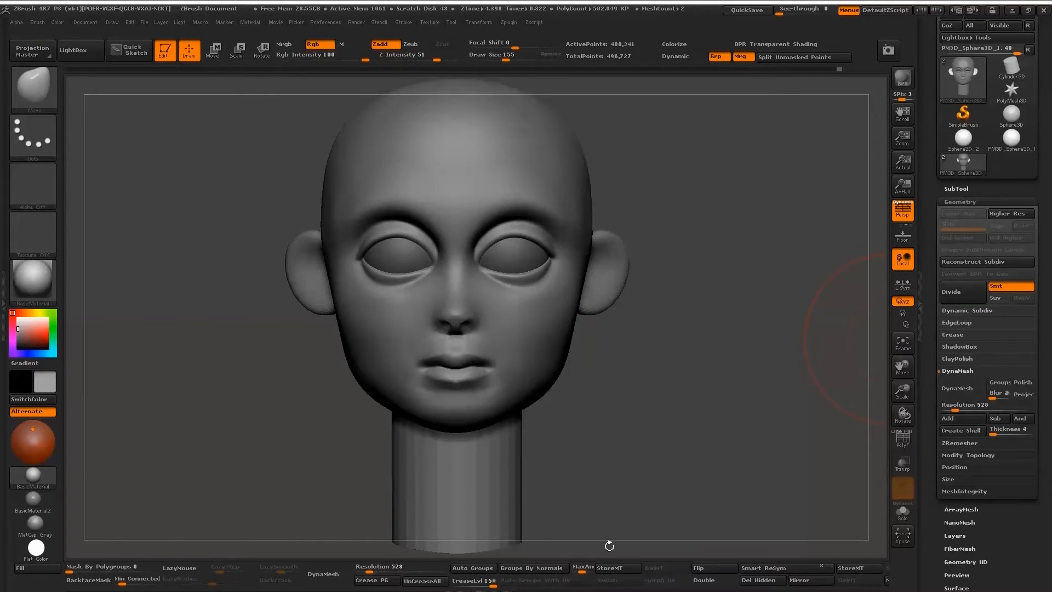
# - Re-enable DynaMesh at resolution 528 to fuse the ears and neck with the head, and smooth the joins
pyautogui.moveTo(980, 517); pyautogui.dragTo(995, 439)
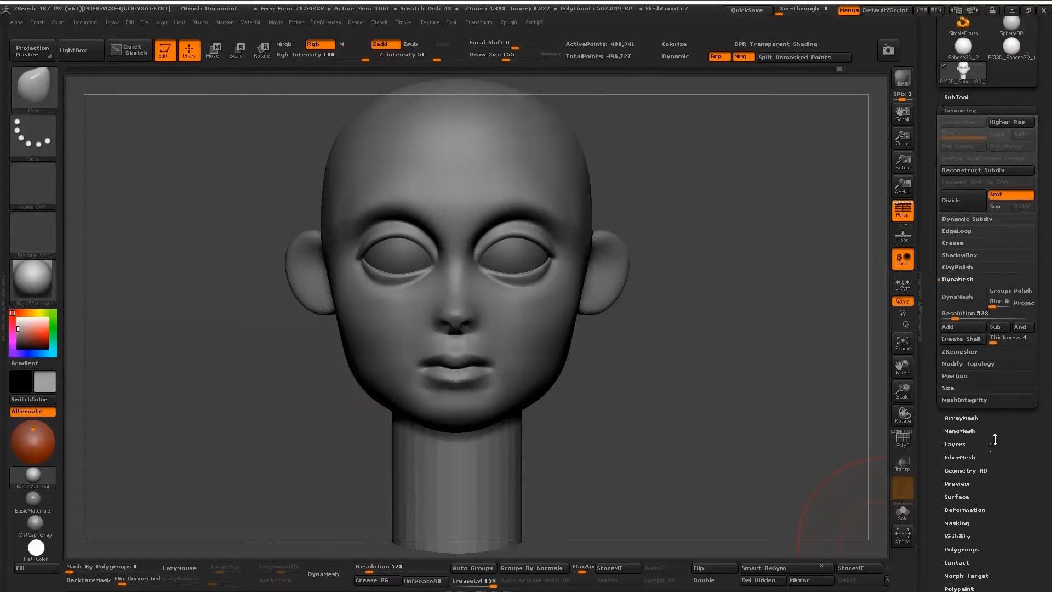
pyautogui.click(955, 295)
pyautogui.keyDown('shift'); pyautogui.moveTo(565, 271); pyautogui.dragTo(661, 320); pyautogui.keyUp('shift')
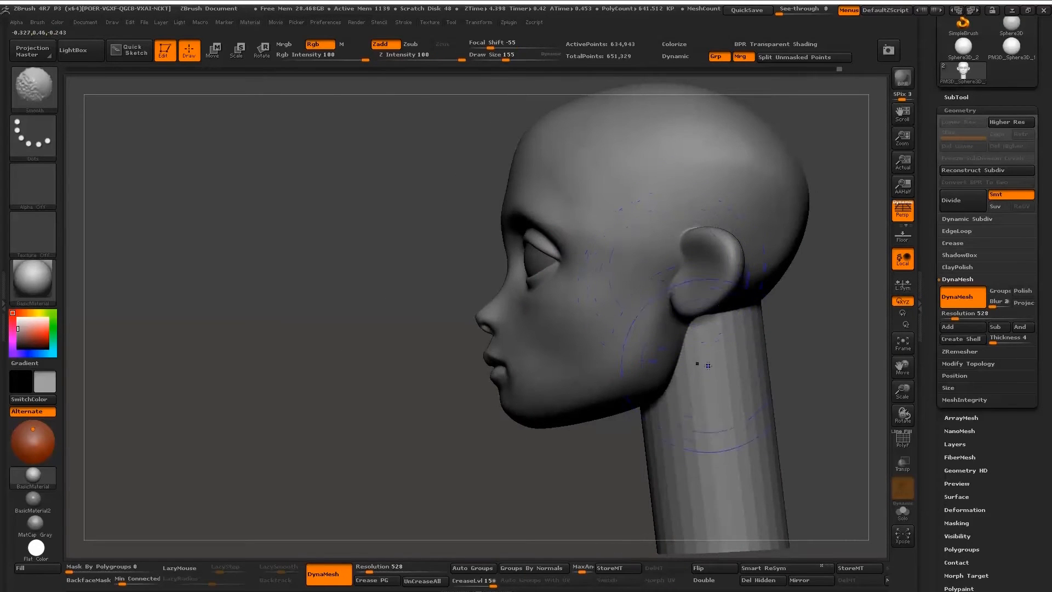
pyautogui.keyDown('shift'); pyautogui.moveTo(793, 489); pyautogui.dragTo(687, 315); pyautogui.keyUp('shift')
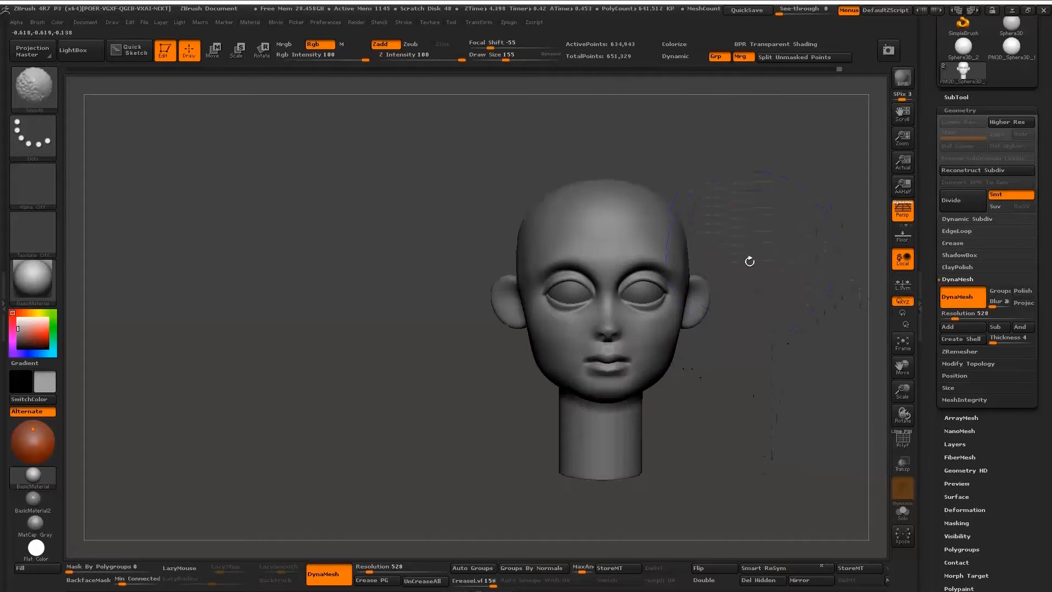
pyautogui.hotkey('shift', 'f')
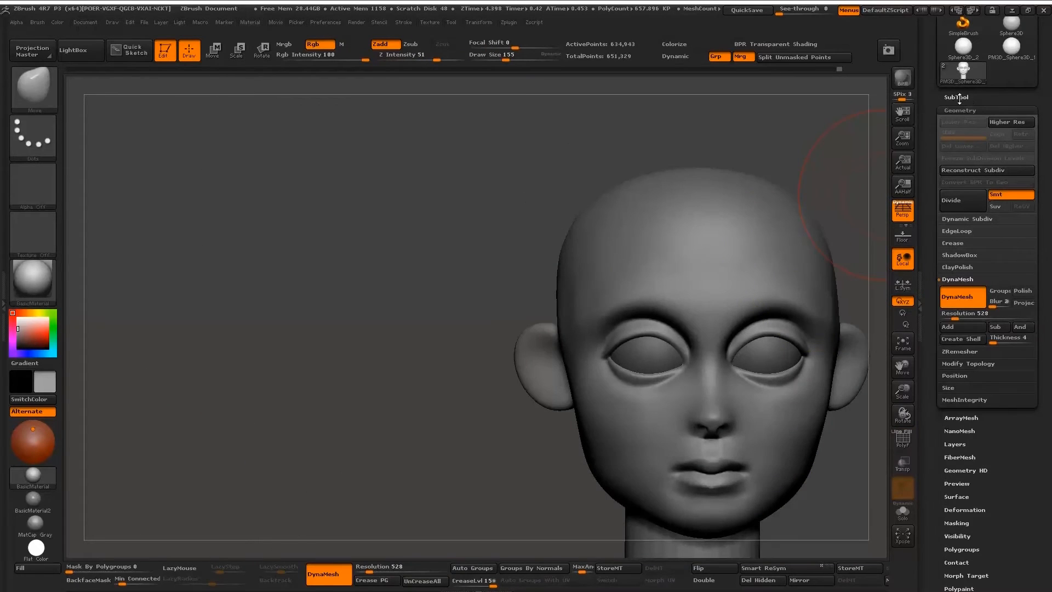
# - Duplicate the head subtool and choose the ZRemesherGuides brush for the copy
pyautogui.click(956, 97)
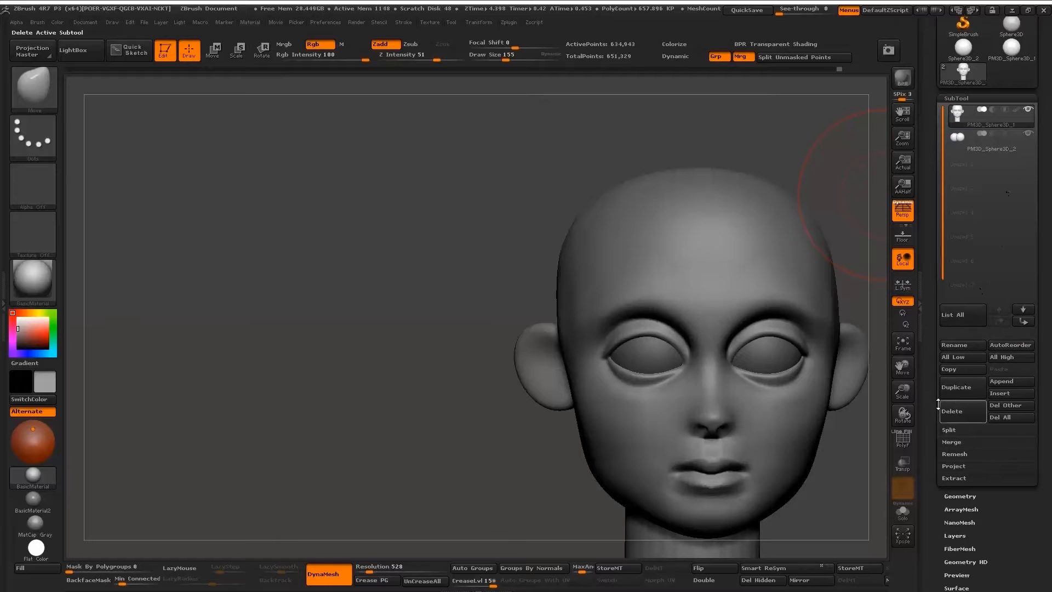
pyautogui.click(954, 390)
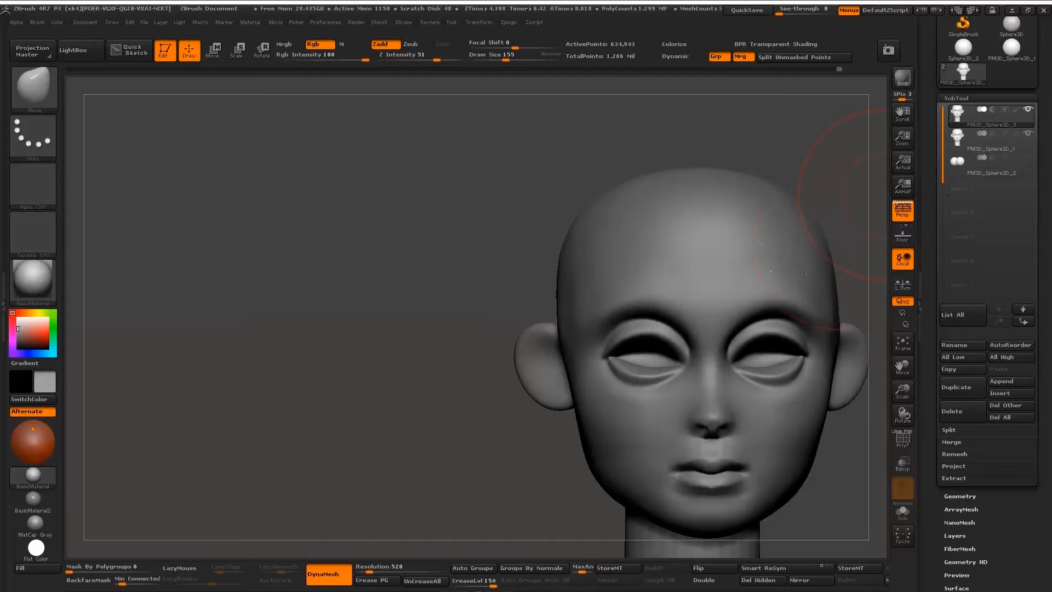
pyautogui.press('f')
pyautogui.press('b')
pyautogui.press('z')
pyautogui.press('r')
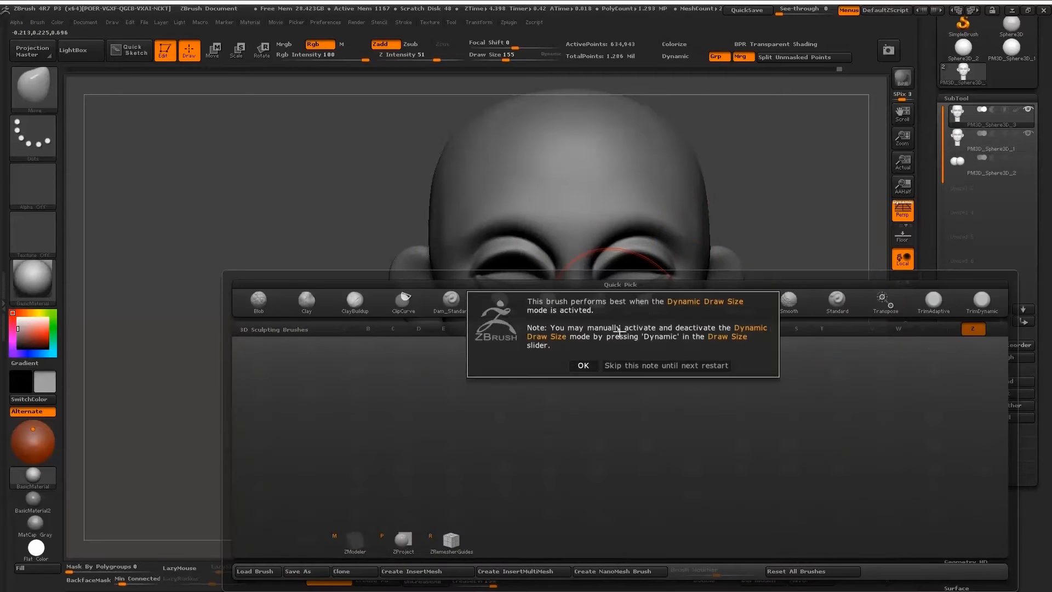
pyautogui.click(584, 430)
pyautogui.press('b')
pyautogui.press('m')
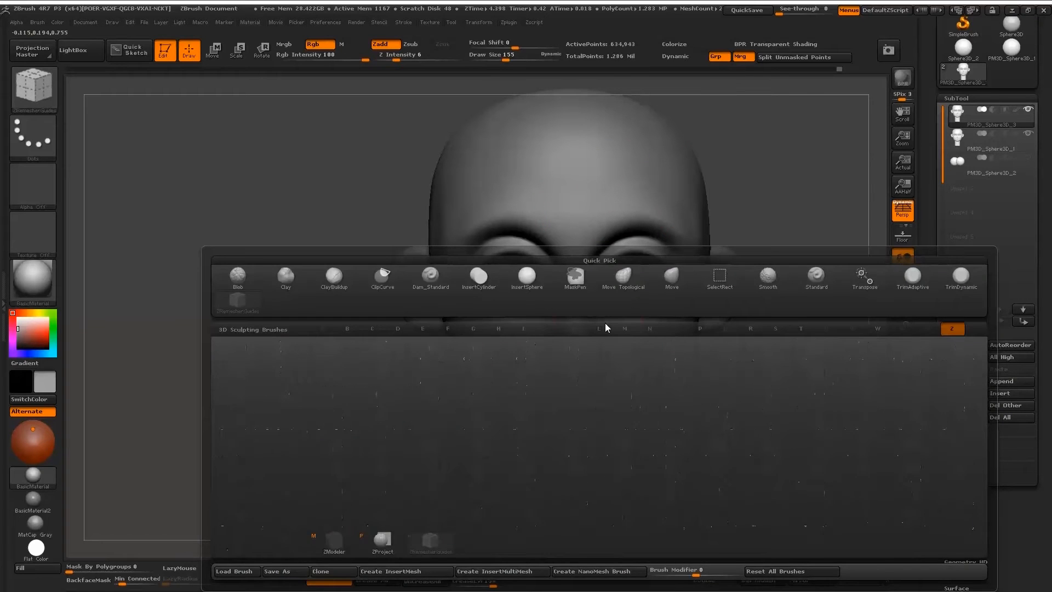
pyautogui.press('p')
# - Draw symmetrical guide curves along the upper and lower eyelid edges with the guide brush at Draw Size 10
pyautogui.keyDown('alt'); pyautogui.moveTo(604, 323); pyautogui.dragTo(544, 214); pyautogui.keyUp('alt')
pyautogui.keyDown('ctrl'); pyautogui.moveTo(545, 213); pyautogui.dragTo(535, 230, button='right'); pyautogui.keyUp('ctrl')
pyautogui.press('s')
pyautogui.press('s')
pyautogui.moveTo(535, 230)
pyautogui.mouseDown()
pyautogui.moveTo(508, 244)
pyautogui.moveTo(579, 197)
pyautogui.moveTo(716, 256)
pyautogui.mouseUp()
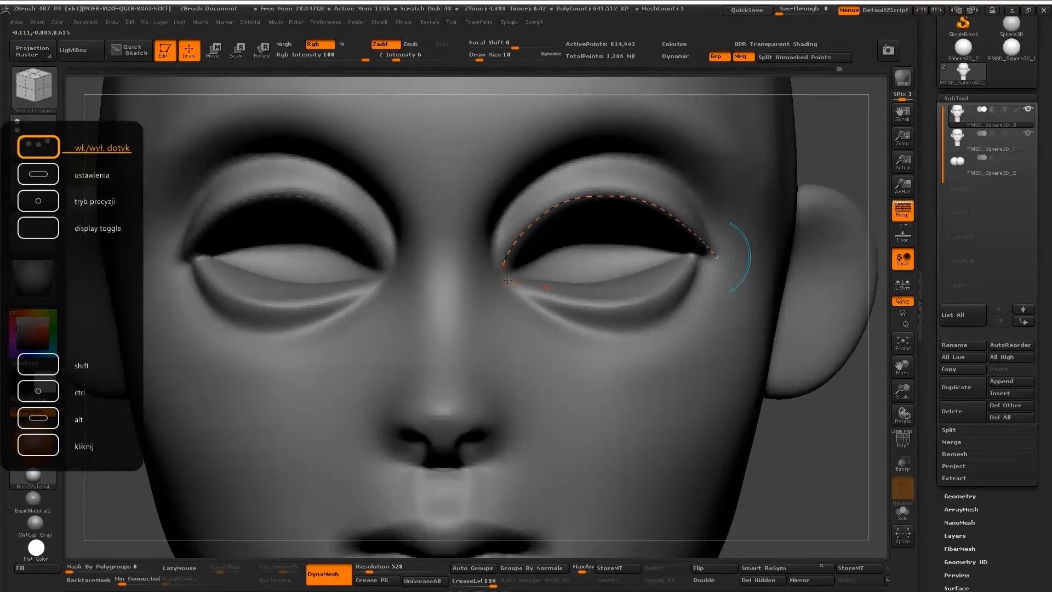
pyautogui.moveTo(733, 286); pyautogui.dragTo(554, 294, button='right')
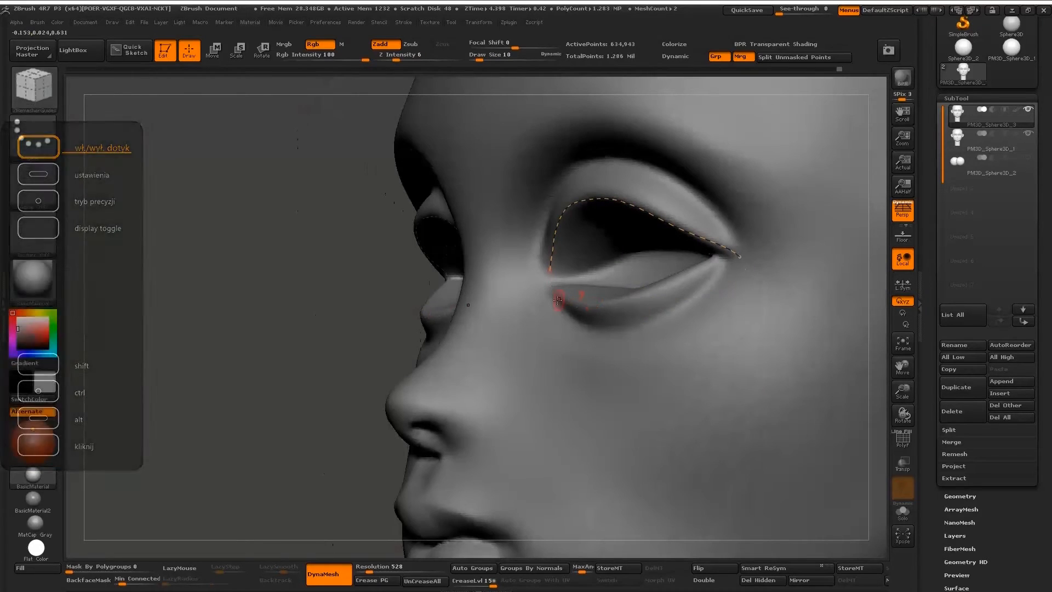
pyautogui.moveTo(709, 265); pyautogui.dragTo(522, 242, button='right')
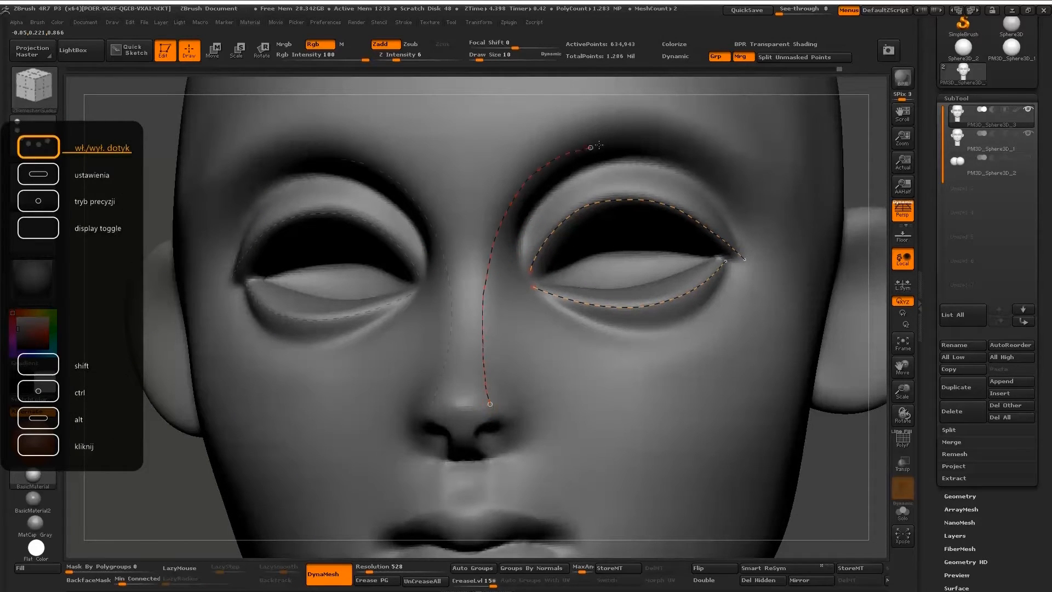
# - Draw guide curves around the brow, from the forehead around the cheek to the mouth, and along the lips
pyautogui.moveTo(787, 223); pyautogui.dragTo(692, 139, button='right')
pyautogui.moveTo(584, 116); pyautogui.dragTo(530, 182, button='right')
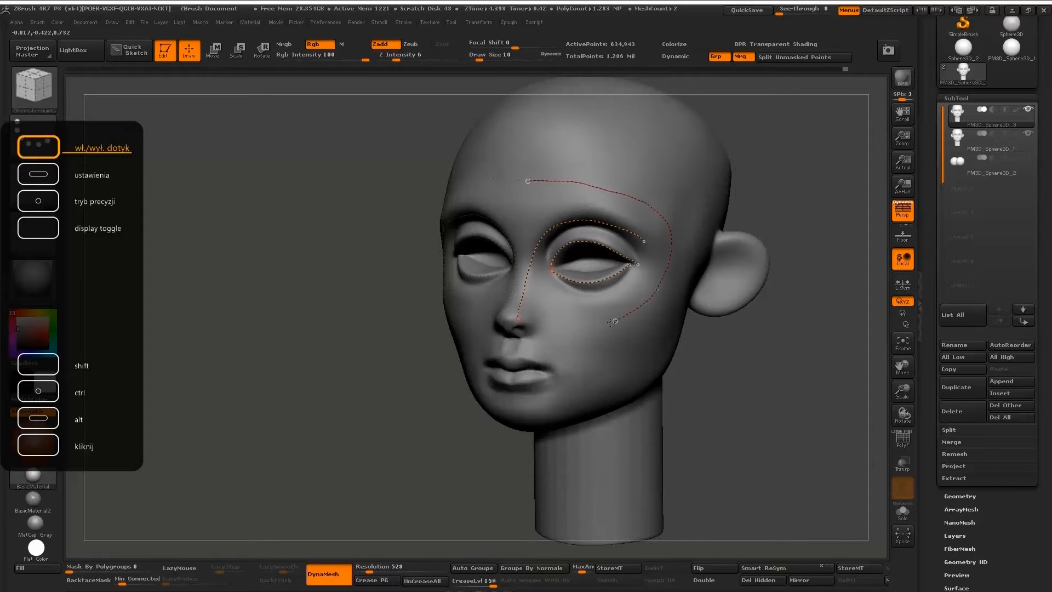
pyautogui.moveTo(558, 365); pyautogui.dragTo(493, 328, button='right')
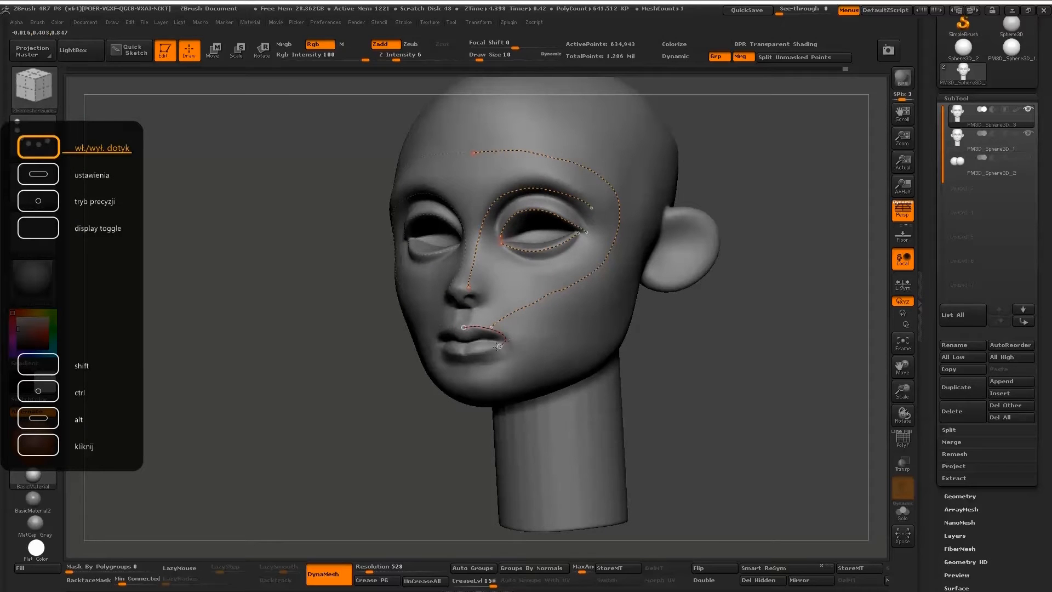
pyautogui.moveTo(527, 346); pyautogui.dragTo(494, 393, button='right')
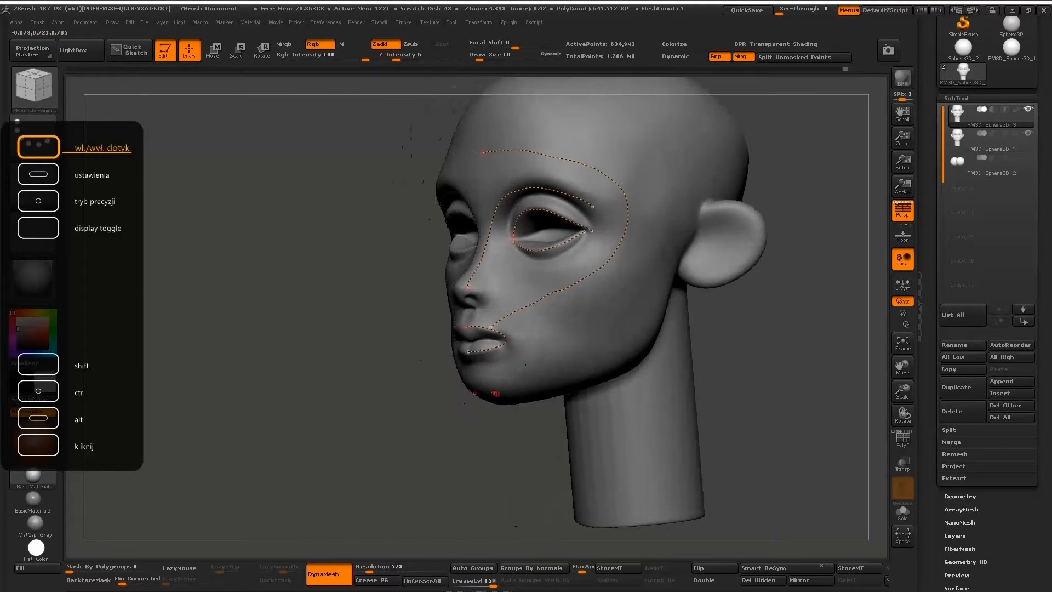
# - Draw guide curves along the jaw from the chin to the ear and around the ear's rim, undoing a misplaced stroke
pyautogui.moveTo(662, 310); pyautogui.dragTo(709, 213, button='right')
pyautogui.moveTo(723, 272); pyautogui.dragTo(699, 279)
pyautogui.hotkey('ctrl', 'z')
pyautogui.keyDown('ctrl'); pyautogui.moveTo(752, 229); pyautogui.dragTo(720, 260, button='right'); pyautogui.keyUp('ctrl')
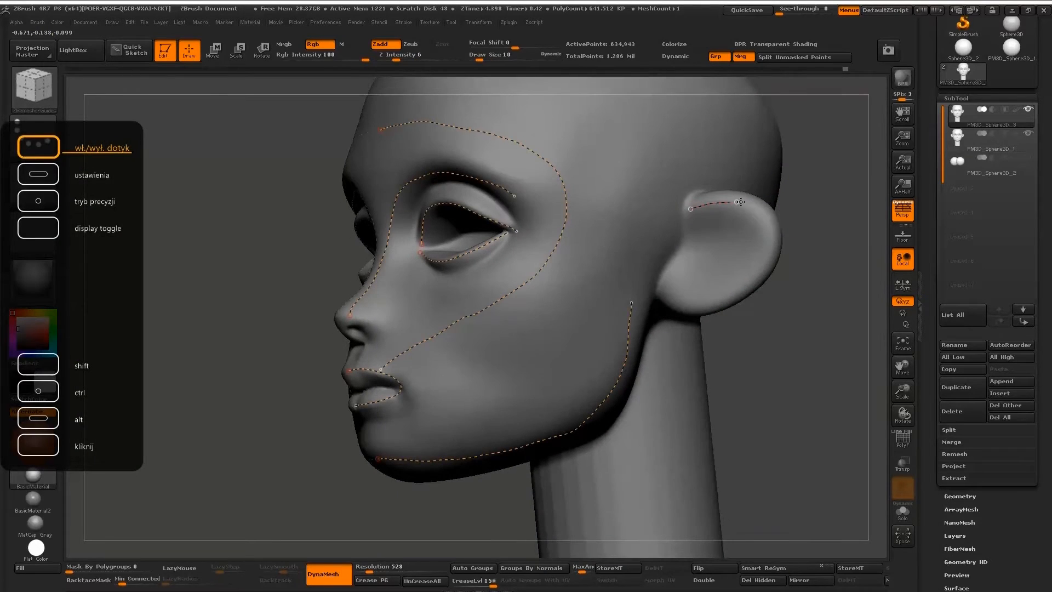
pyautogui.moveTo(666, 296); pyautogui.dragTo(656, 290)
pyautogui.keyDown('ctrl'); pyautogui.moveTo(692, 322); pyautogui.dragTo(605, 268, button='right'); pyautogui.keyUp('ctrl')
# - Turn off DynaMesh in the geometry settings of the head copy
pyautogui.keyDown('shift'); pyautogui.moveTo(604, 269); pyautogui.dragTo(613, 275, button='right'); pyautogui.keyUp('shift')
pyautogui.moveTo(1003, 544); pyautogui.dragTo(974, 465)
pyautogui.click(954, 385)
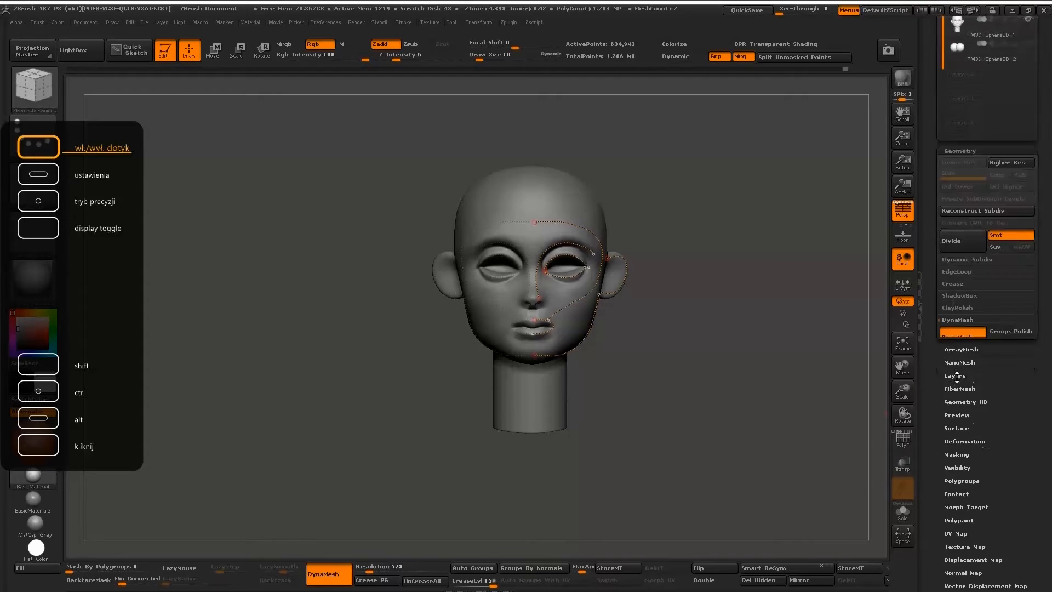
pyautogui.click(976, 207)
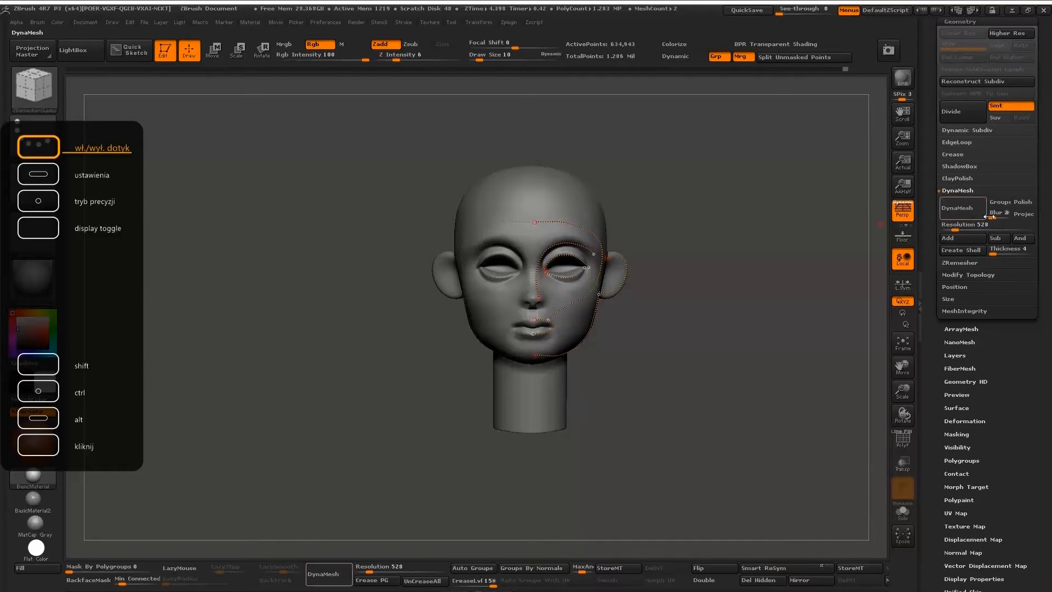
# - Set ZRemesher's Curves Strength to 62 and remesh the head copy along the drawn guide curves
pyautogui.click(964, 262)
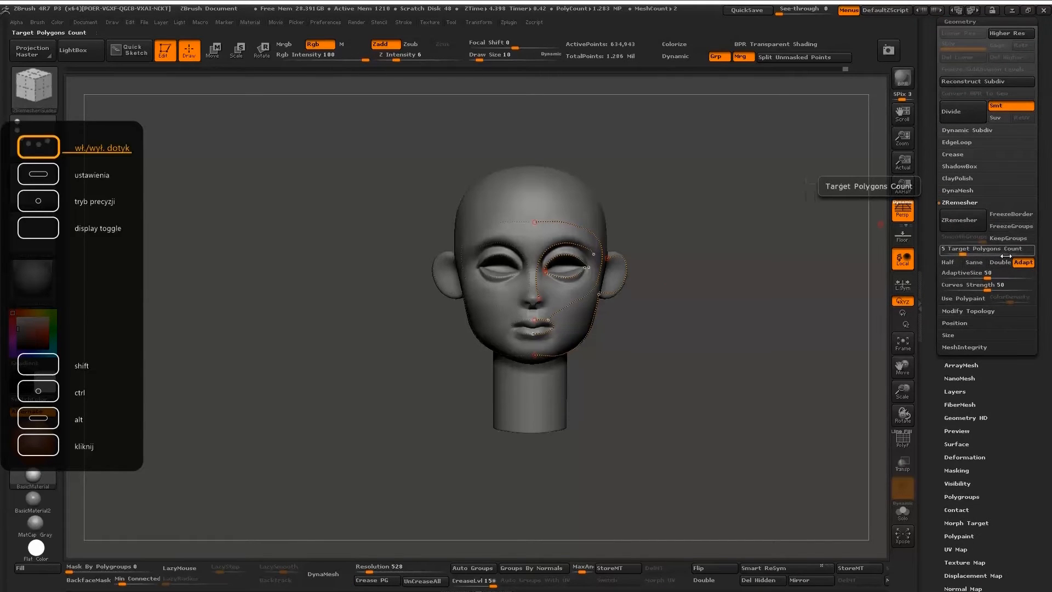
pyautogui.press('f')
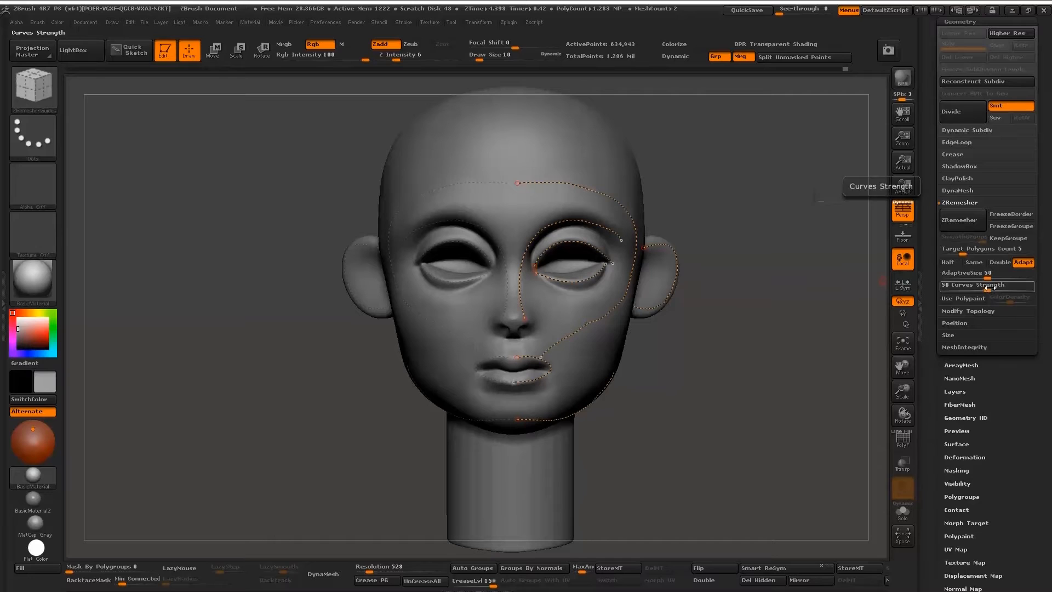
pyautogui.click(997, 286)
pyautogui.moveTo(997, 286); pyautogui.dragTo(998, 286)
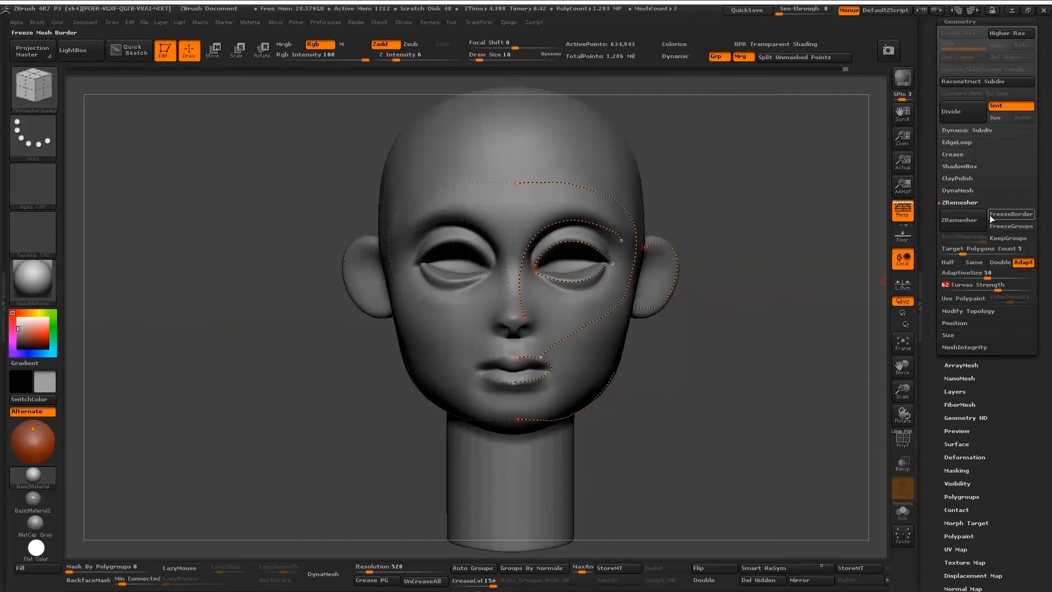
pyautogui.click(963, 224)
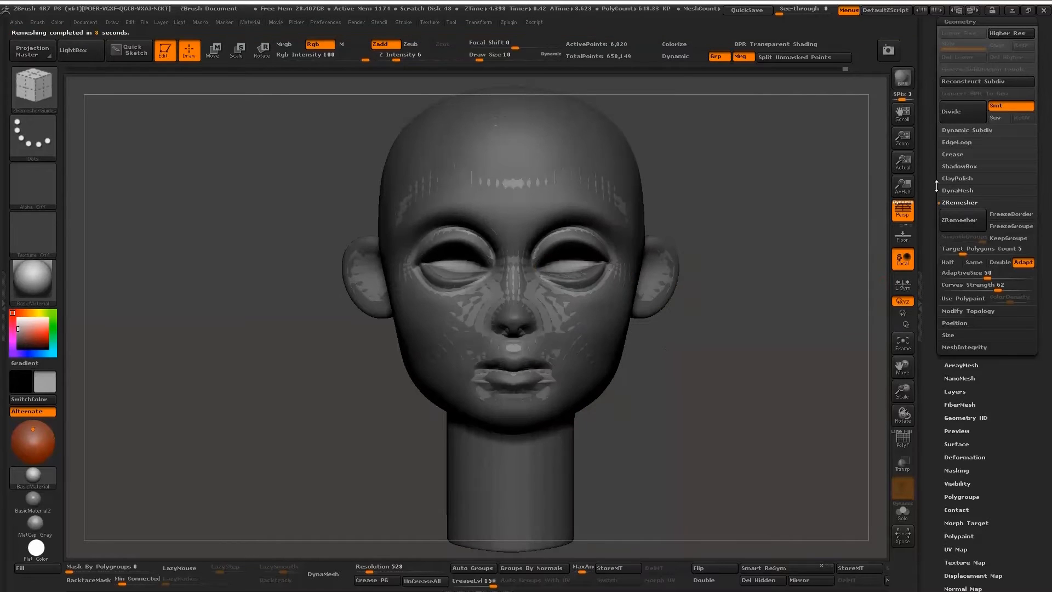
# - Isolate the remeshed head to check its wireframe, and subdivide it to SDiv 3
pyautogui.click(902, 512)
pyautogui.hotkey('shift', 'f')
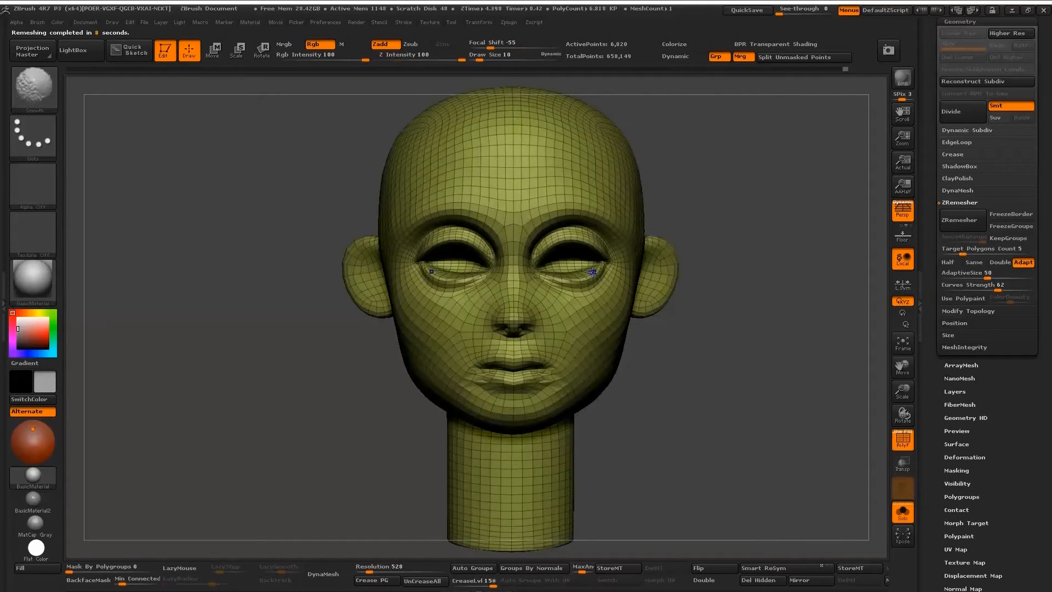
pyautogui.hotkey('shift', 'f')
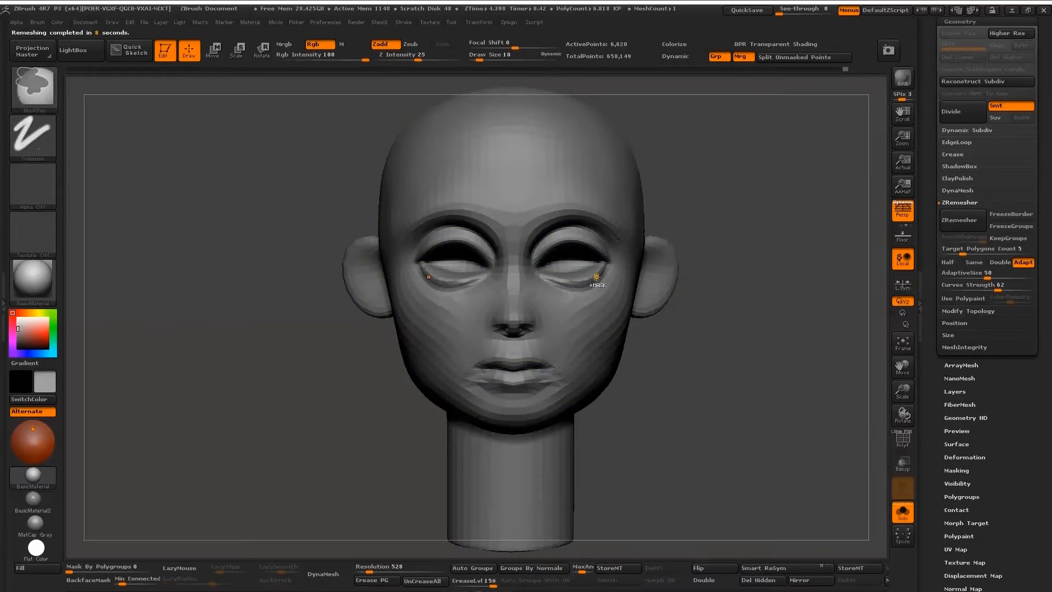
pyautogui.hotkey('ctrl', 'd')
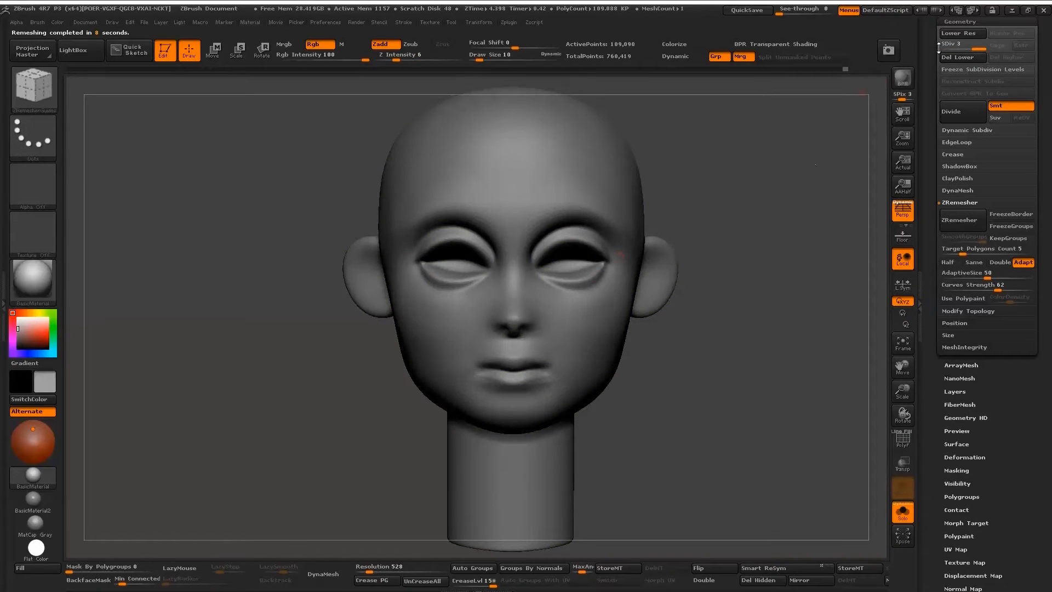
# - Show the original head with the subdivided copy and project all of its detail onto the copy
pyautogui.click(955, 20)
pyautogui.scroll(2, 995, 82)
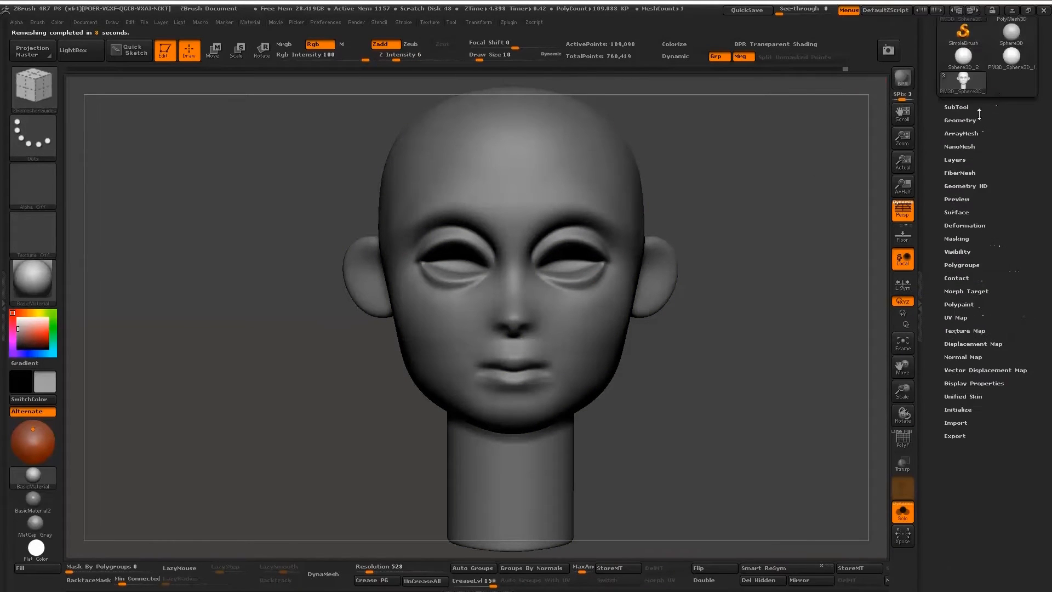
pyautogui.click(967, 107)
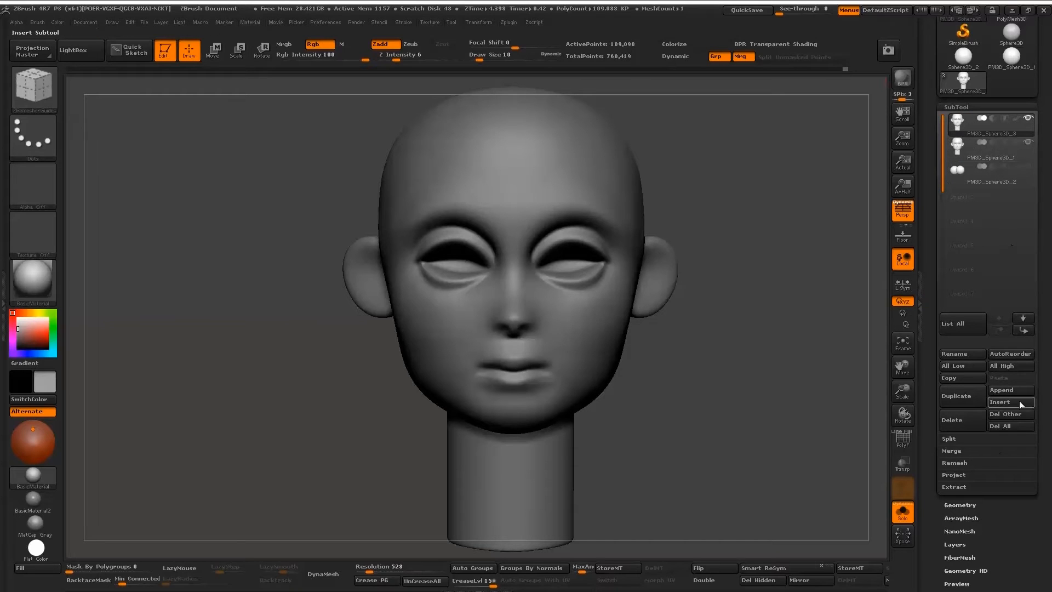
pyautogui.click(960, 473)
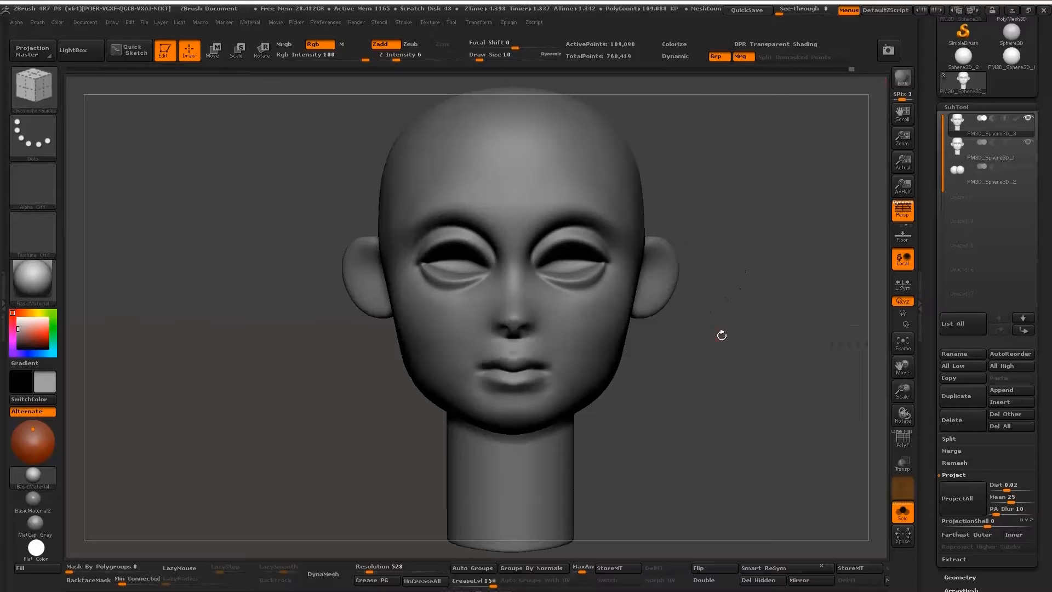
pyautogui.moveTo(699, 322)
pyautogui.mouseDown()
pyautogui.moveTo(504, 317)
pyautogui.moveTo(531, 346)
pyautogui.moveTo(521, 341)
pyautogui.moveTo(584, 347)
pyautogui.mouseUp()
pyautogui.press('s')
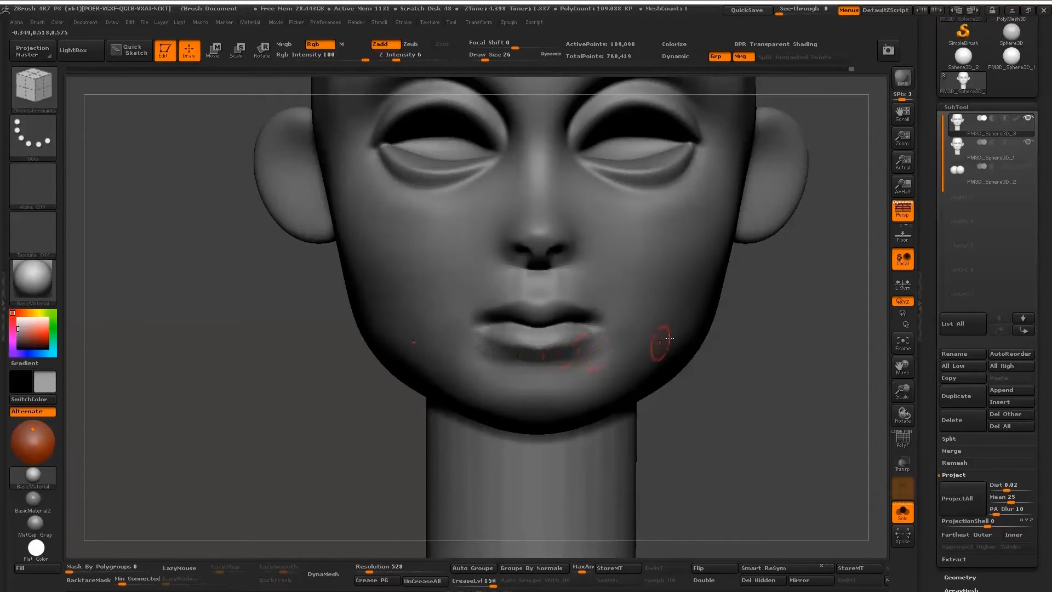
pyautogui.click(963, 156)
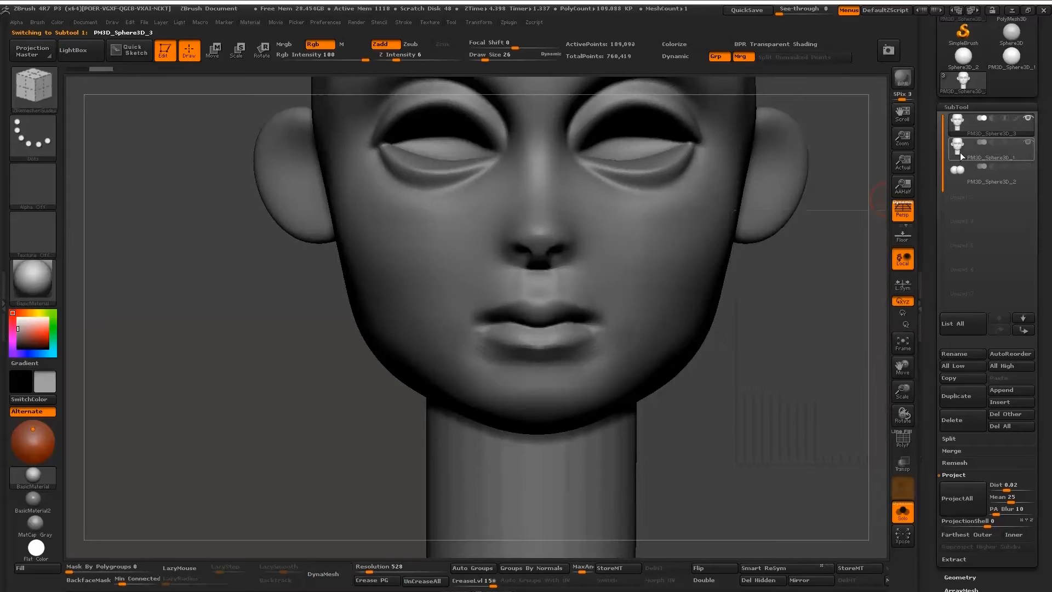
pyautogui.click(953, 498)
# - Delete the original head subtool and show the eyeballs together with the retopologized head at its lowest subdivision
pyautogui.click(846, 445)
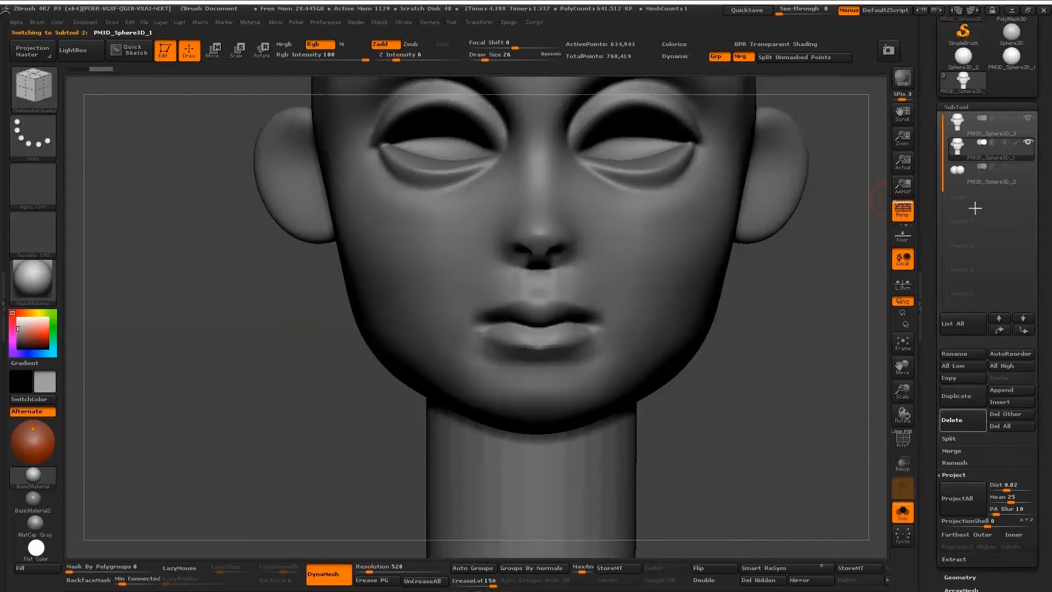
pyautogui.click(902, 513)
pyautogui.press('f')
pyautogui.keyDown('alt'); pyautogui.click(601, 307); pyautogui.keyUp('alt')
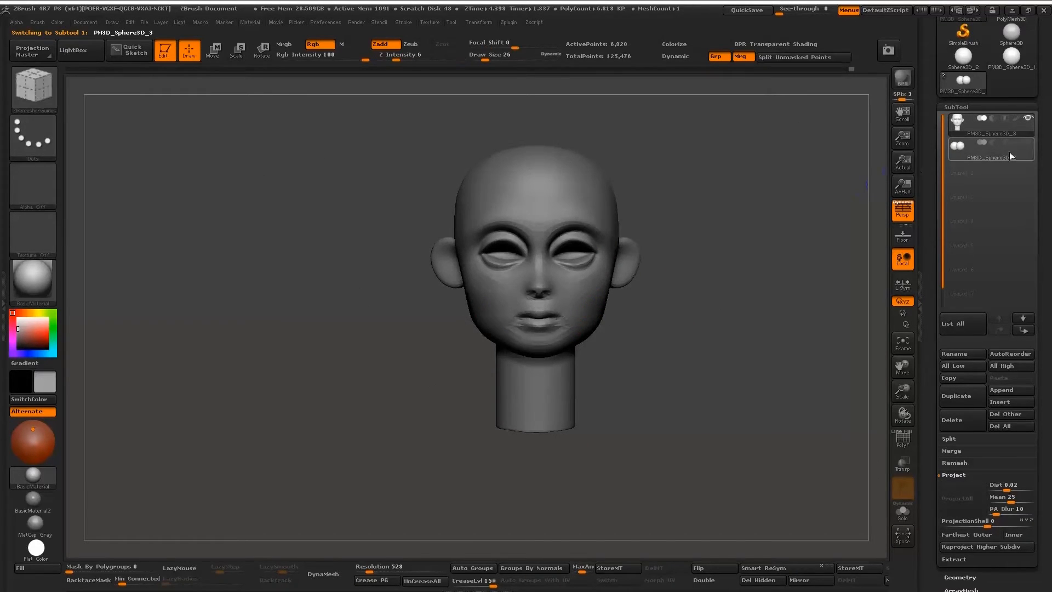
pyautogui.click(1028, 143)
pyautogui.moveTo(534, 318); pyautogui.dragTo(588, 311, button='right')
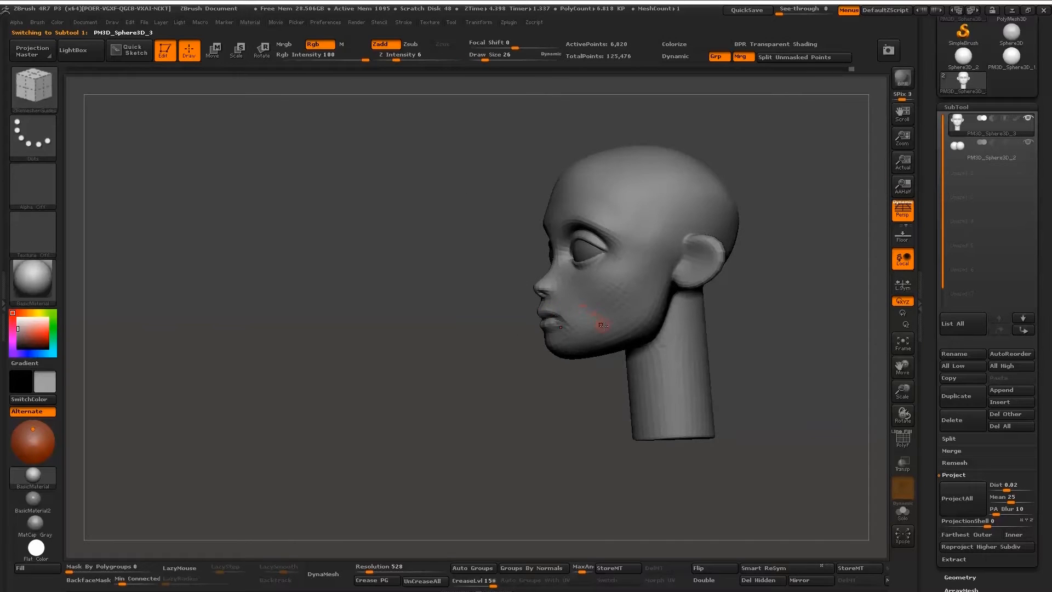
# - Reshape the back and sides of the skull using the Move brush at Draw Sizes up to 451
pyautogui.moveTo(664, 335); pyautogui.dragTo(704, 307, button='right')
pyautogui.press('shift')
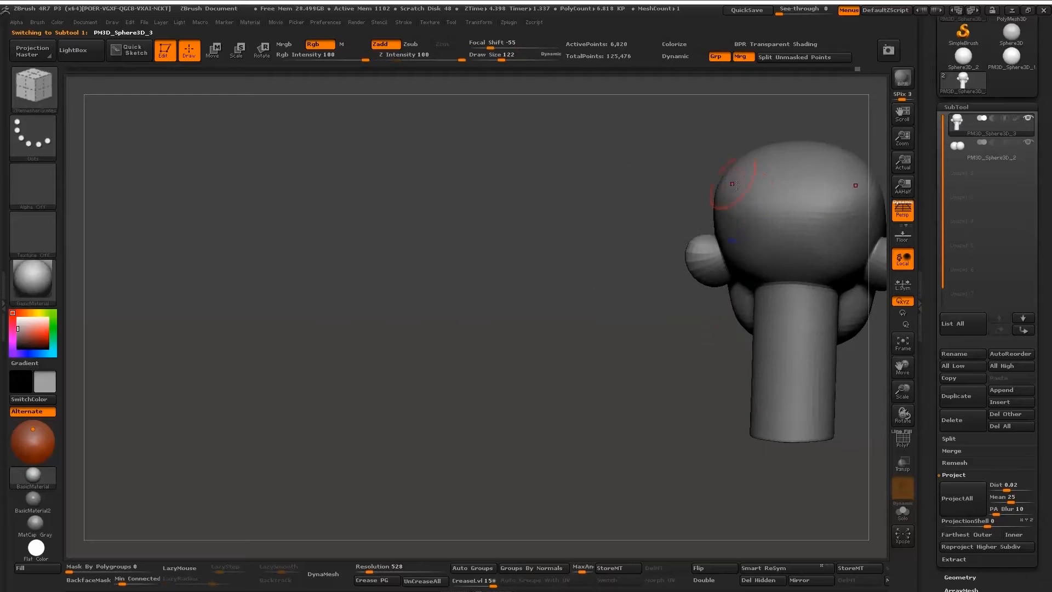
pyautogui.press('shift')
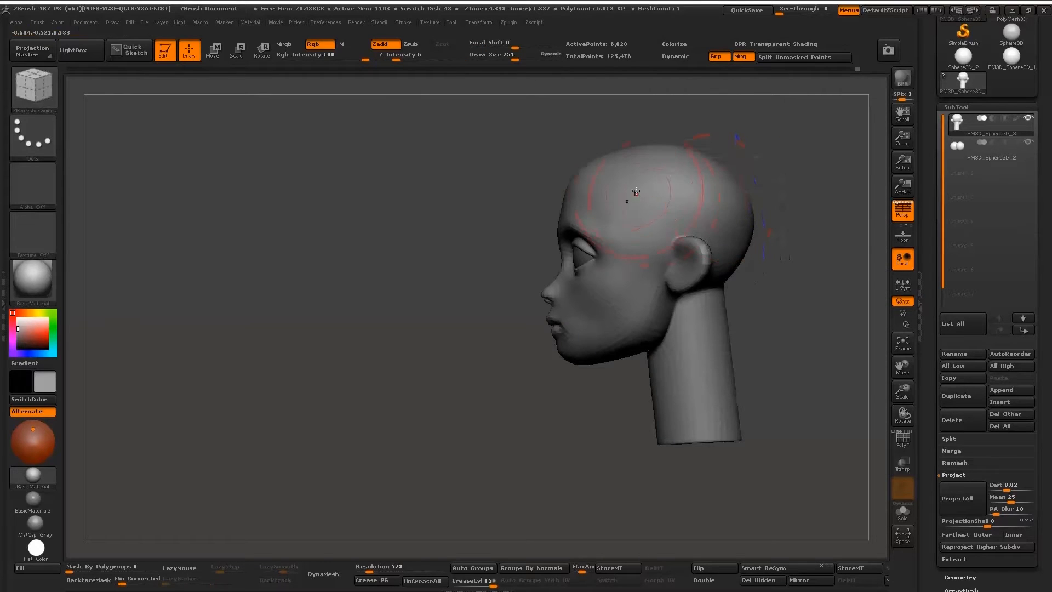
pyautogui.press('b')
pyautogui.press('m')
pyautogui.press('v')
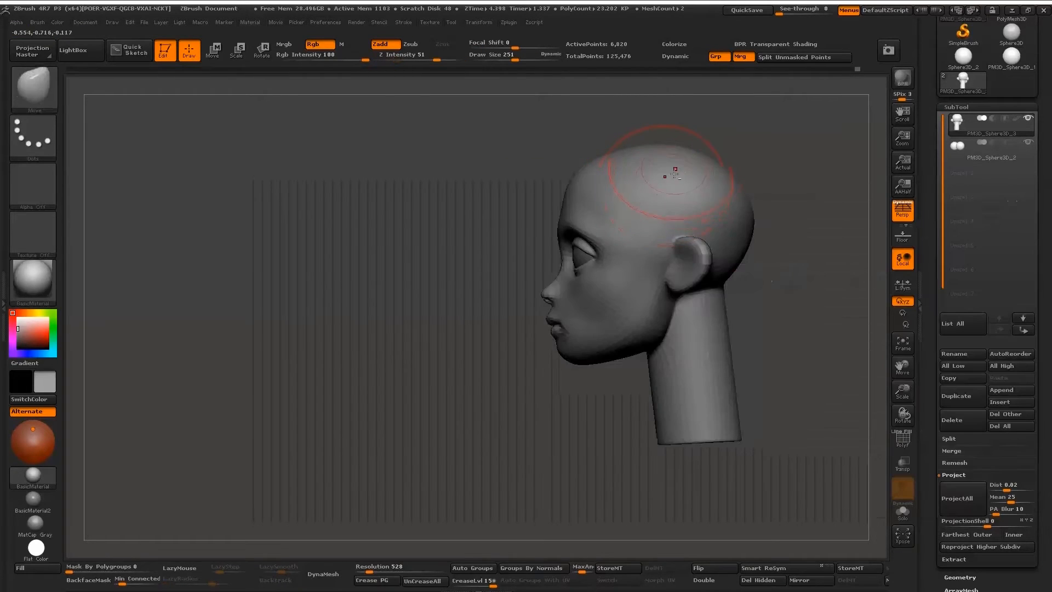
pyautogui.press('b')
pyautogui.press('m')
pyautogui.press('v')
pyautogui.moveTo(639, 143)
pyautogui.keyDown('alt'); pyautogui.mouseDown()
pyautogui.moveTo(666, 230)
pyautogui.moveTo(679, 236)
pyautogui.mouseUp(); pyautogui.keyUp('alt')
pyautogui.press('s')
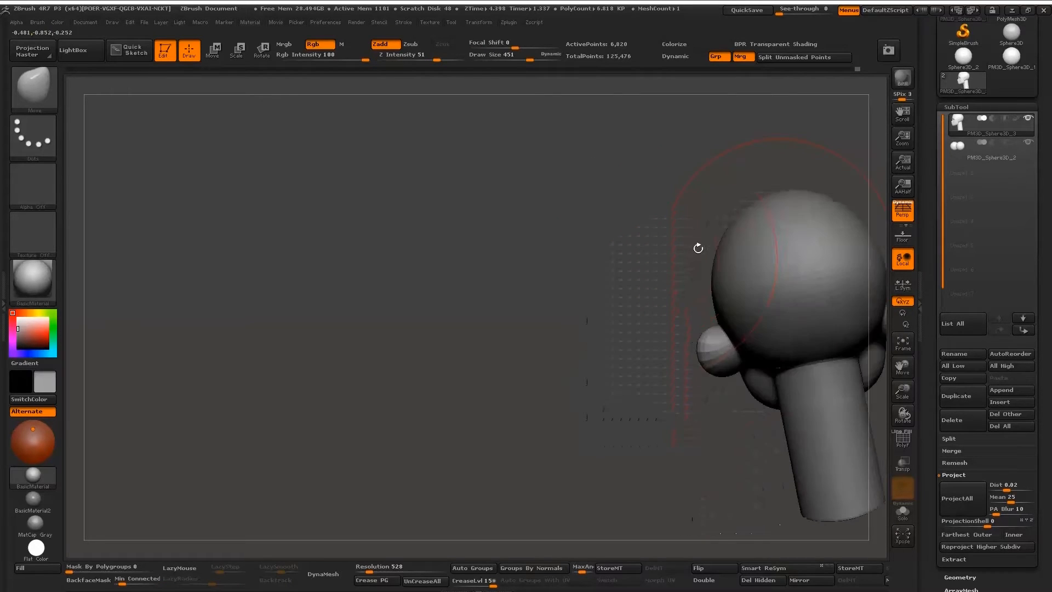
pyautogui.press('s')
pyautogui.moveTo(736, 235); pyautogui.dragTo(732, 235)
pyautogui.moveTo(726, 239); pyautogui.dragTo(715, 243)
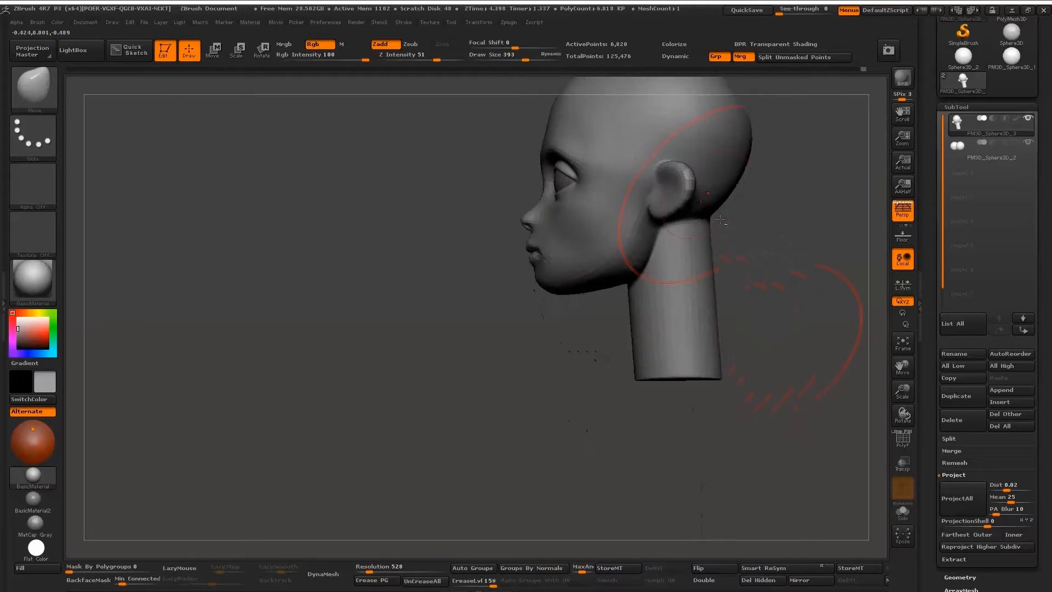
# - Reshape the neck's profile beneath the jaw and at the nape using progressively smaller Move brush sizes
pyautogui.press('s')
pyautogui.moveTo(636, 289); pyautogui.dragTo(632, 289)
pyautogui.moveTo(619, 339)
pyautogui.mouseDown()
pyautogui.moveTo(650, 306)
pyautogui.moveTo(654, 315)
pyautogui.moveTo(654, 300)
pyautogui.mouseUp()
pyautogui.press('s')
pyautogui.moveTo(654, 298)
pyautogui.mouseDown()
pyautogui.moveTo(636, 299)
pyautogui.moveTo(661, 278)
pyautogui.mouseUp()
pyautogui.moveTo(682, 243); pyautogui.dragTo(712, 232)
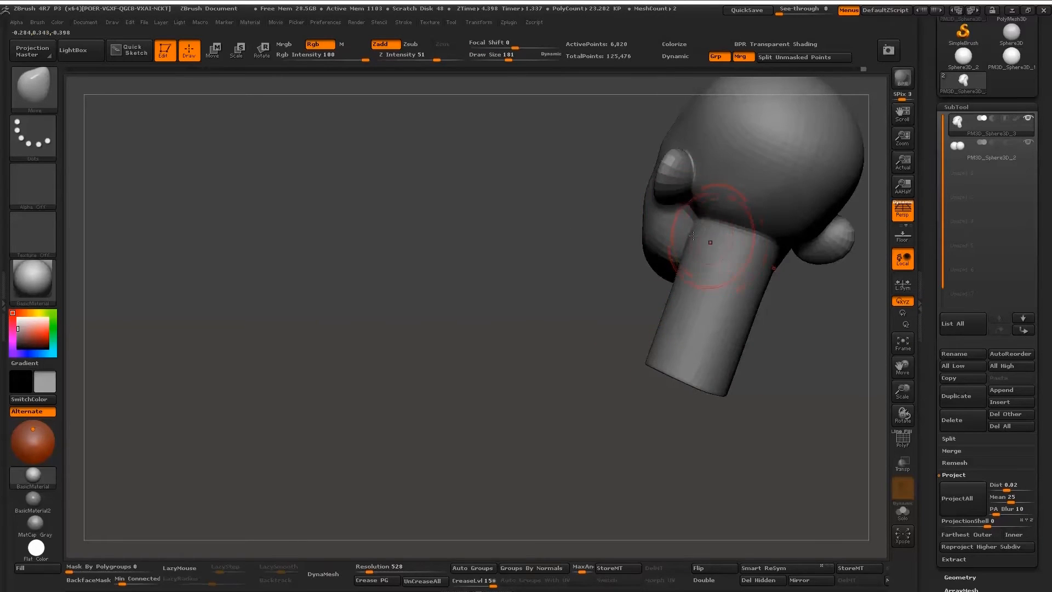
# - Adjust the width of the neck from behind, slimming its upper sides below the skull with the Move brush
pyautogui.keyDown('shift'); pyautogui.moveTo(693, 236); pyautogui.dragTo(701, 249, button='right'); pyautogui.keyUp('shift')
pyautogui.press('s')
pyautogui.moveTo(703, 250)
pyautogui.mouseDown()
pyautogui.moveTo(725, 252)
pyautogui.moveTo(752, 302)
pyautogui.mouseUp()
pyautogui.moveTo(755, 261); pyautogui.dragTo(740, 277)
pyautogui.press('s')
pyautogui.moveTo(732, 199); pyautogui.dragTo(724, 197)
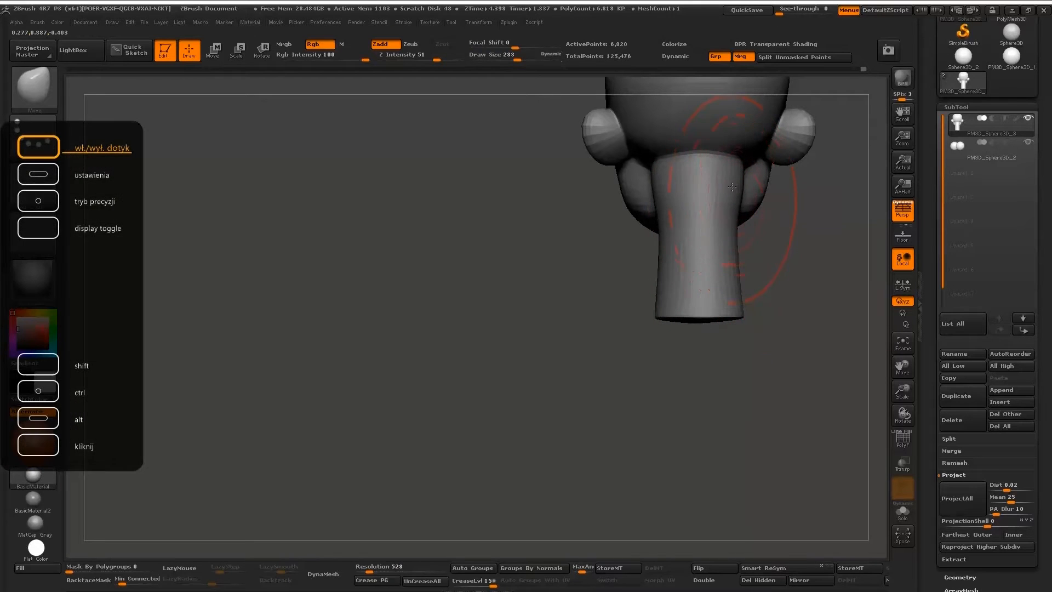
# - Smooth the front and back of the neck, undoing one of the smoothing strokes
pyautogui.keyDown('shift'); pyautogui.moveTo(647, 151); pyautogui.dragTo(679, 175, button='right'); pyautogui.keyUp('shift')
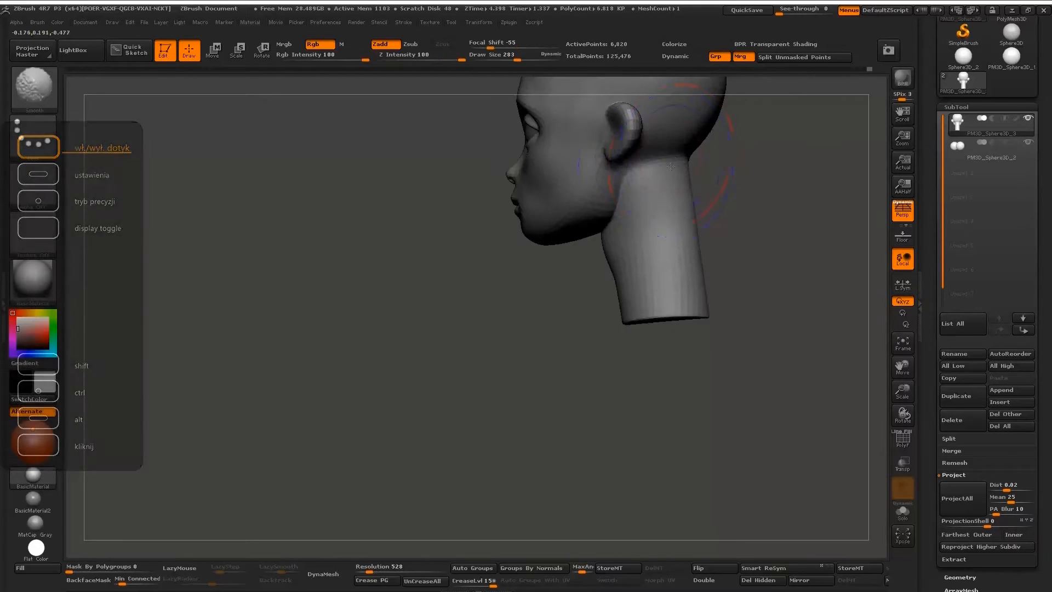
pyautogui.keyDown('shift'); pyautogui.moveTo(598, 247); pyautogui.dragTo(597, 277); pyautogui.keyUp('shift')
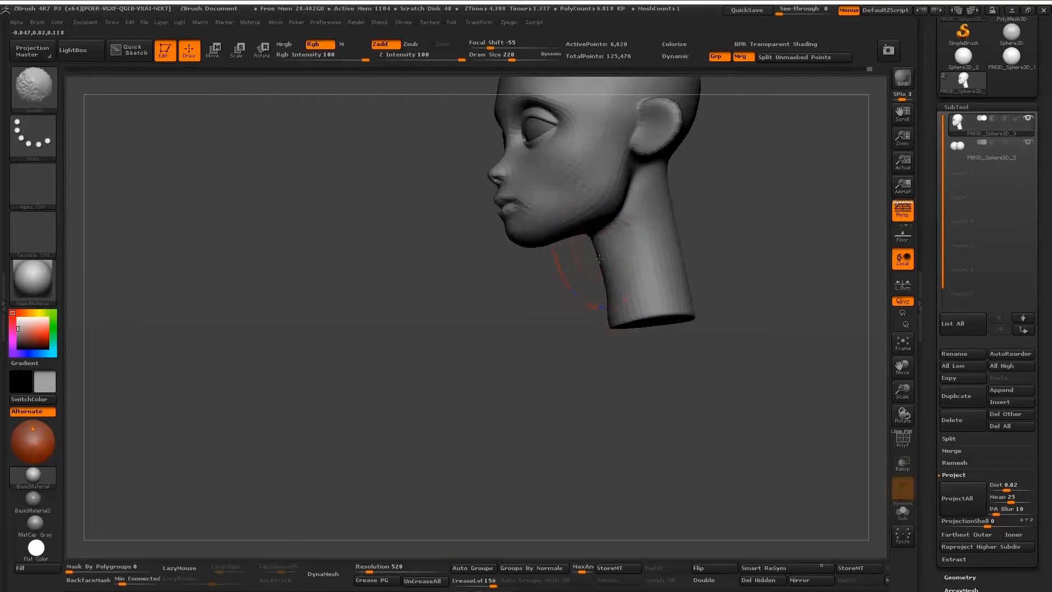
pyautogui.moveTo(657, 250); pyautogui.dragTo(628, 253, button='right')
pyautogui.hotkey('ctrl', 'z')
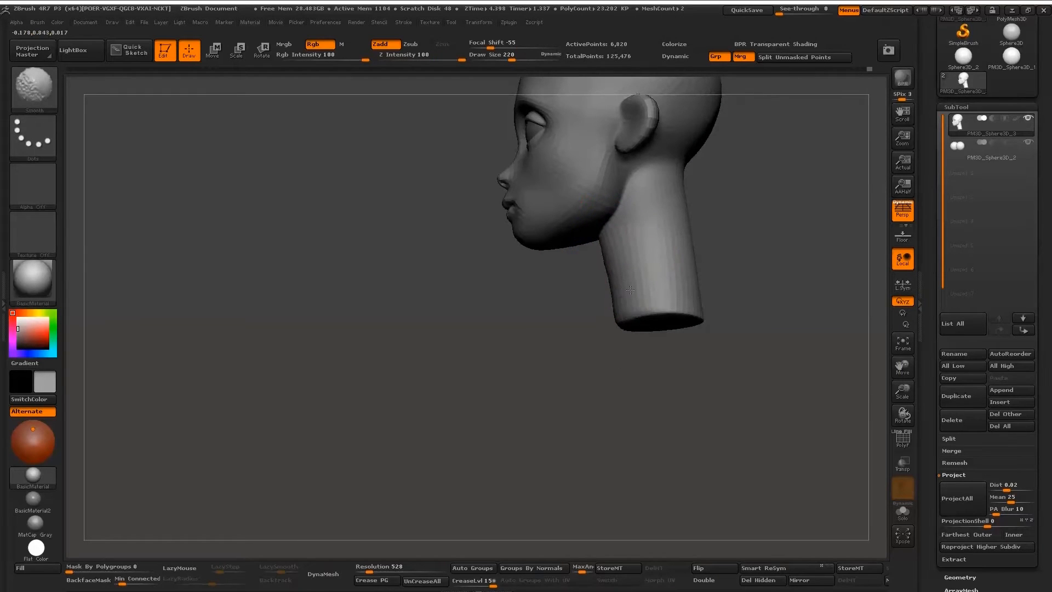
pyautogui.keyDown('shift'); pyautogui.moveTo(687, 276); pyautogui.dragTo(684, 300); pyautogui.keyUp('shift')
pyautogui.moveTo(630, 276)
pyautogui.keyDown('shift'); pyautogui.mouseDown(button='right')
pyautogui.moveTo(669, 271)
pyautogui.moveTo(619, 342)
pyautogui.mouseUp(button='right'); pyautogui.keyUp('shift')
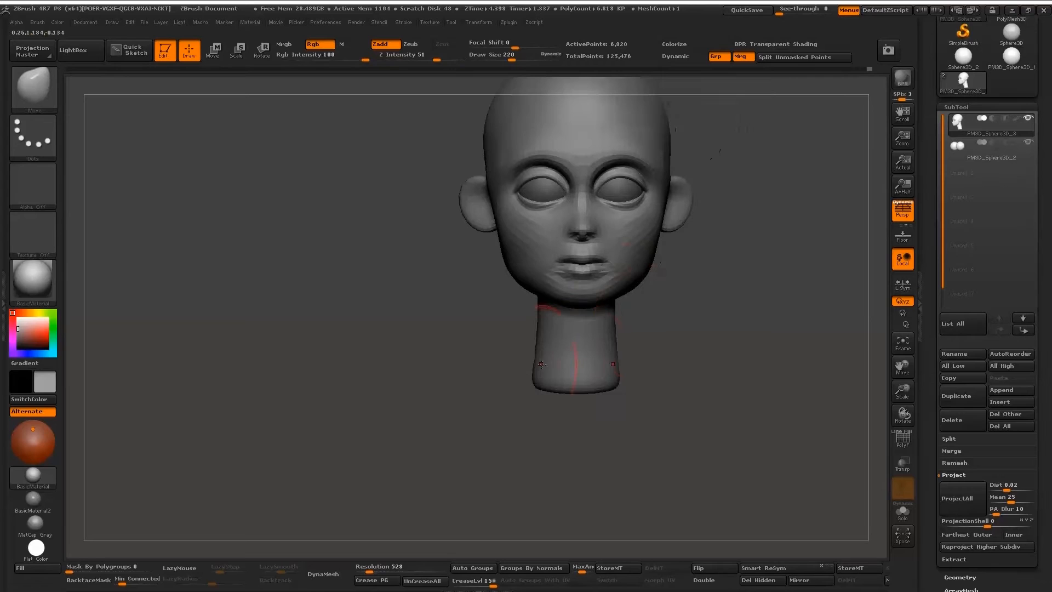
# - Adjust the lower side of the neck base with the Move brush at Draw Size 238
pyautogui.moveTo(528, 373); pyautogui.dragTo(553, 373, button='right')
pyautogui.press('s')
pyautogui.moveTo(535, 377); pyautogui.dragTo(537, 376)
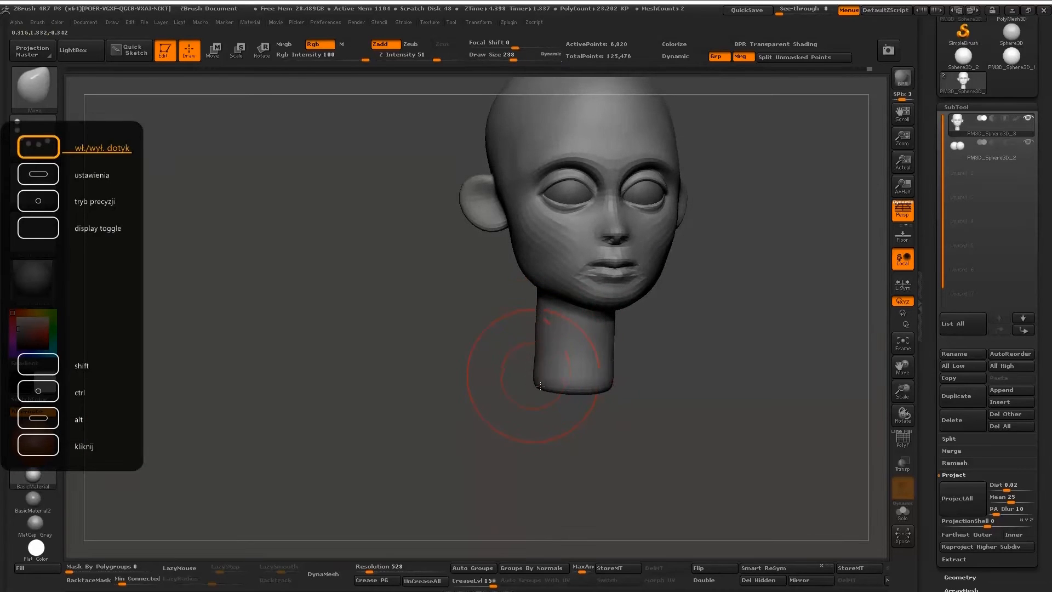
# - Reshape the brow ridge above both eyes with the Move brush at Draw Size 131
pyautogui.keyDown('shift'); pyautogui.moveTo(542, 370); pyautogui.dragTo(581, 334, button='right'); pyautogui.keyUp('shift')
pyautogui.keyDown('alt'); pyautogui.moveTo(634, 260); pyautogui.dragTo(608, 334, button='right'); pyautogui.keyUp('alt')
pyautogui.keyDown('ctrl'); pyautogui.moveTo(608, 334); pyautogui.dragTo(609, 374, button='right'); pyautogui.keyUp('ctrl')
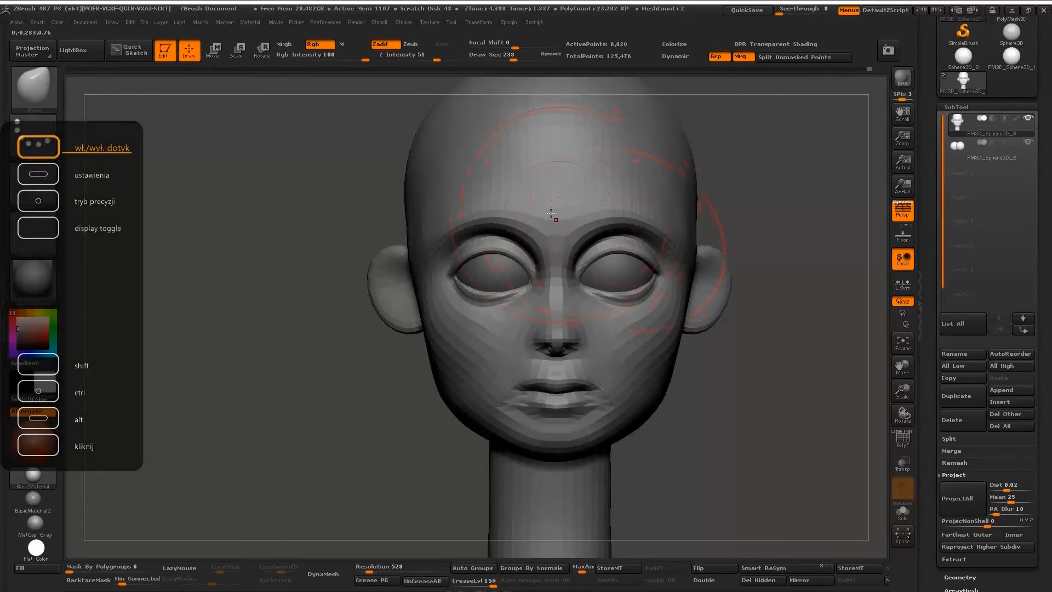
pyautogui.press('s')
pyautogui.moveTo(585, 231); pyautogui.dragTo(553, 231)
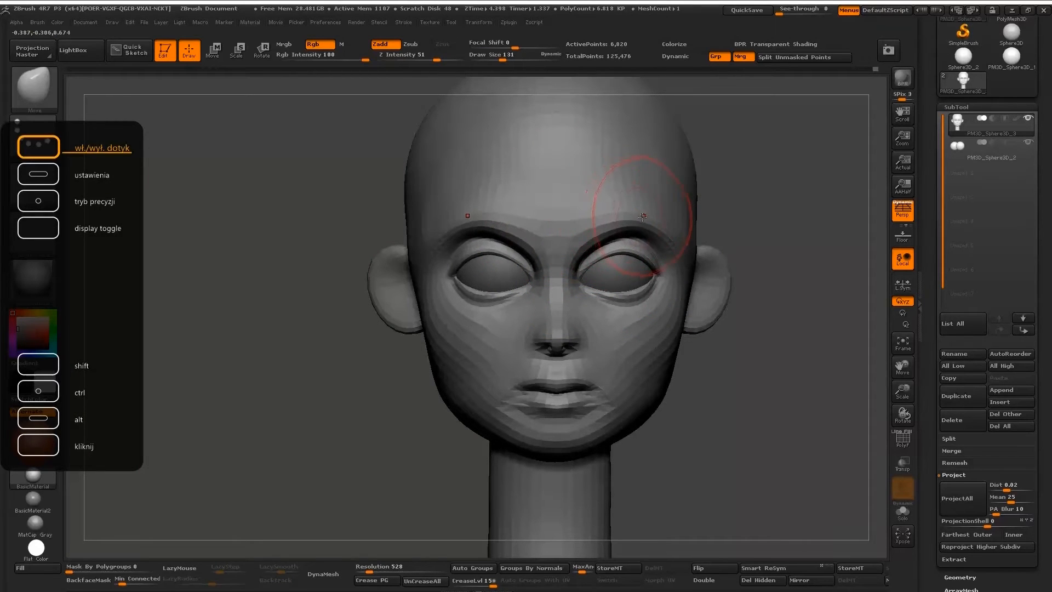
pyautogui.moveTo(636, 228); pyautogui.dragTo(620, 236)
# - Refine the brow arches and outer eyelid areas with smaller Move strokes, comparing the result at a higher subdivision level
pyautogui.press('s')
pyautogui.moveTo(489, 241)
pyautogui.mouseDown()
pyautogui.moveTo(499, 241)
pyautogui.moveTo(483, 200)
pyautogui.mouseUp()
pyautogui.press('s')
pyautogui.moveTo(460, 271)
pyautogui.keyDown('ctrl'); pyautogui.mouseDown()
pyautogui.moveTo(488, 290)
pyautogui.moveTo(489, 252)
pyautogui.moveTo(453, 289)
pyautogui.mouseUp(); pyautogui.keyUp('ctrl')
pyautogui.press('d')
pyautogui.hotkey('shift', 'd')
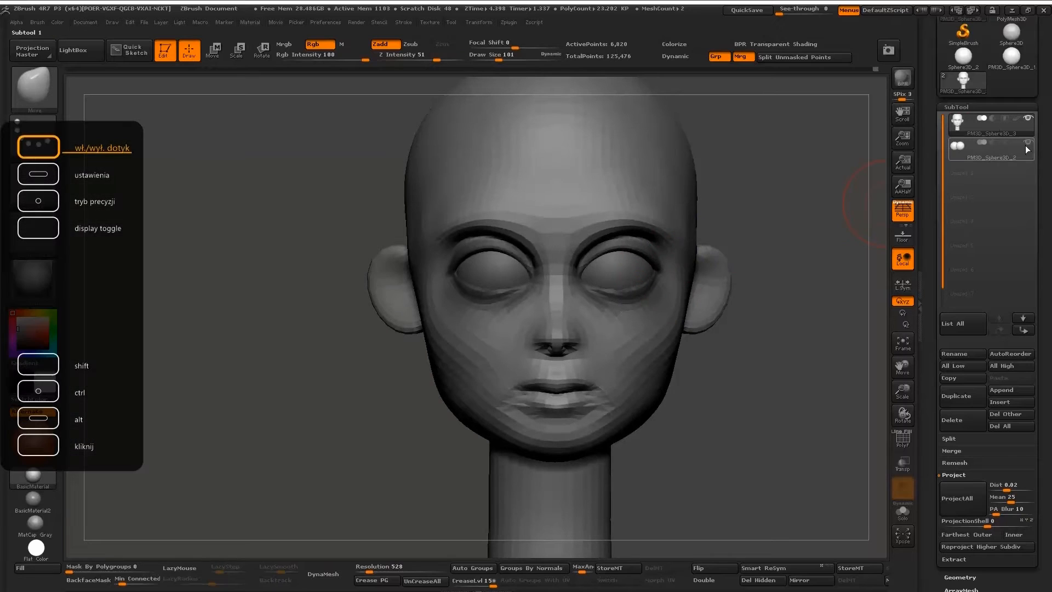
# - Hide the eyeballs and push the brow area above the eye into shape with the Move brush at Draw Size 192
pyautogui.click(1026, 146)
pyautogui.press(']')
pyautogui.press(']')
pyautogui.moveTo(498, 211)
pyautogui.mouseDown()
pyautogui.moveTo(462, 193)
pyautogui.moveTo(510, 206)
pyautogui.mouseUp()
pyautogui.moveTo(447, 215); pyautogui.dragTo(438, 205)
pyautogui.moveTo(475, 221); pyautogui.dragTo(493, 229, button='right')
# - Flatten the planes of the brow ridge above the eye with the TrimDynamic brush, reducing Draw Size to 86
pyautogui.press('b')
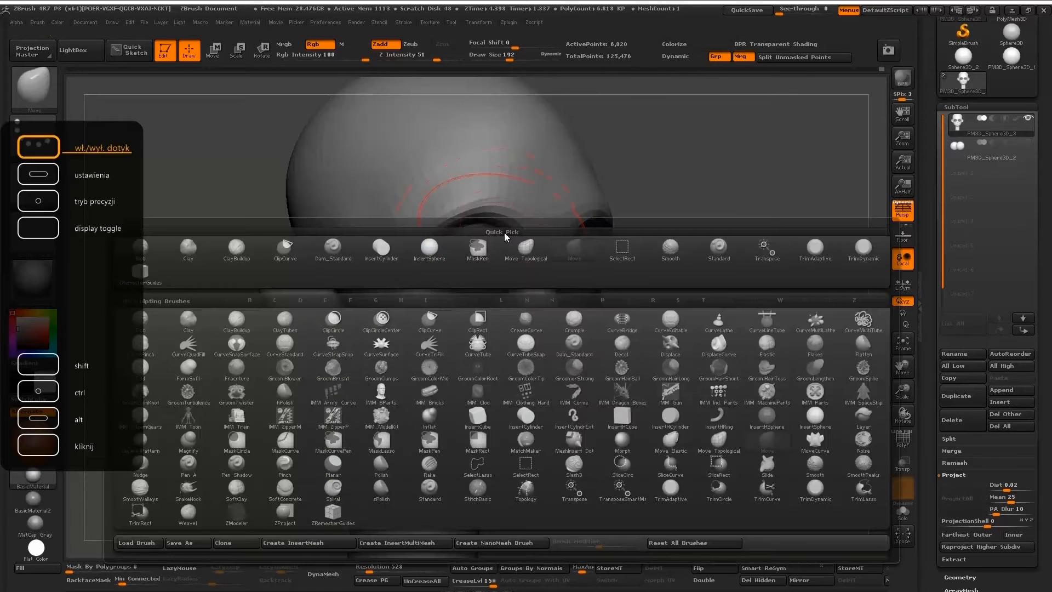
pyautogui.press('t')
pyautogui.press('d')
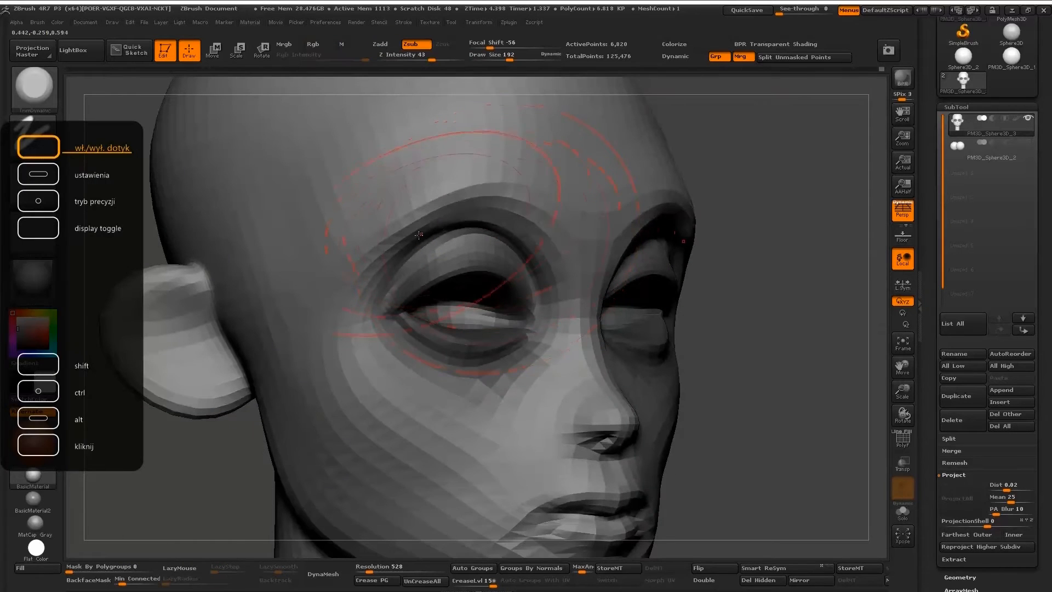
pyautogui.moveTo(393, 237)
pyautogui.mouseDown()
pyautogui.moveTo(458, 211)
pyautogui.moveTo(533, 252)
pyautogui.moveTo(427, 225)
pyautogui.mouseUp()
pyautogui.keyDown('shift'); pyautogui.moveTo(427, 225); pyautogui.dragTo(459, 223, button='right'); pyautogui.keyUp('shift')
pyautogui.moveTo(438, 217); pyautogui.dragTo(540, 246)
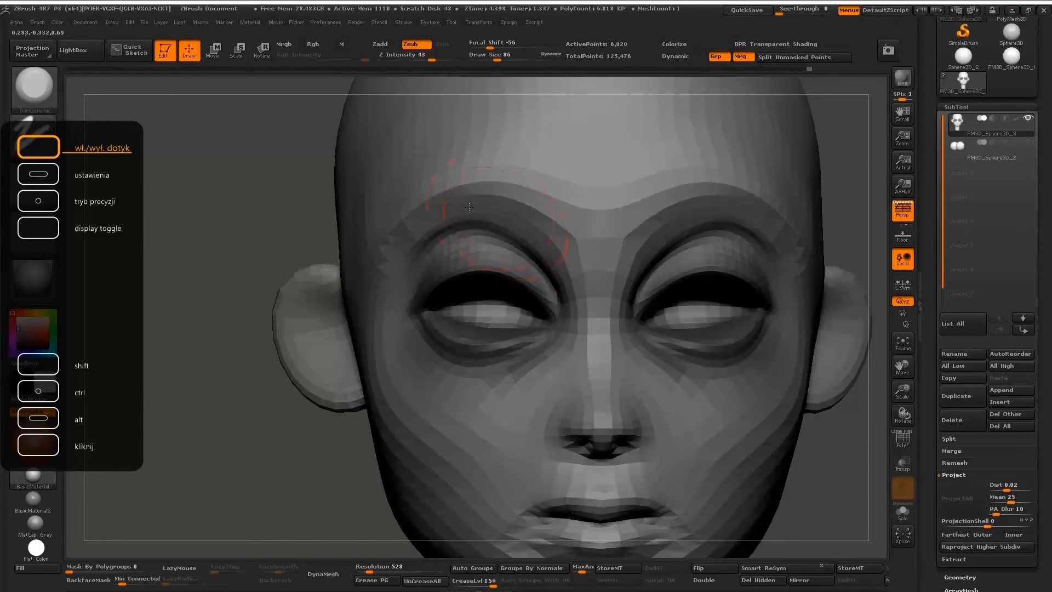
# - Smooth the brow ridge above the eye and switch the head to the next higher subdivision level
pyautogui.moveTo(453, 211)
pyautogui.keyDown('shift'); pyautogui.mouseDown()
pyautogui.moveTo(482, 201)
pyautogui.moveTo(520, 210)
pyautogui.mouseUp(); pyautogui.keyUp('shift')
pyautogui.press('d')
pyautogui.moveTo(622, 293); pyautogui.dragTo(564, 241, button='right')
pyautogui.moveTo(564, 241)
pyautogui.keyDown('ctrl'); pyautogui.mouseDown(button='right')
pyautogui.moveTo(564, 281)
pyautogui.moveTo(565, 222)
pyautogui.mouseUp(button='right'); pyautogui.keyUp('ctrl')
pyautogui.keyDown('shift'); pyautogui.moveTo(619, 181); pyautogui.dragTo(499, 242, button='right'); pyautogui.keyUp('shift')
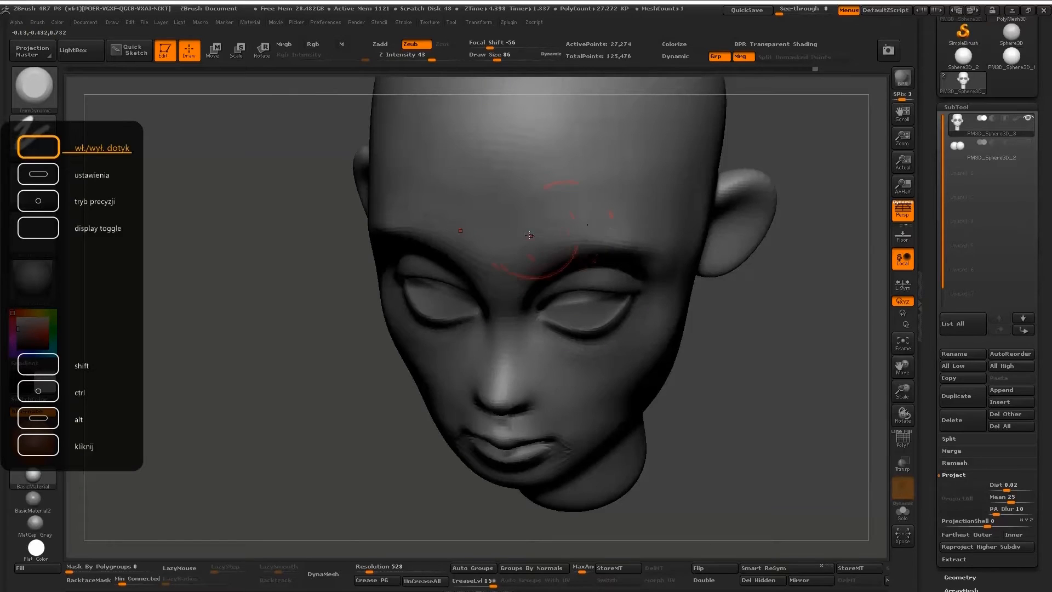
pyautogui.moveTo(689, 246); pyautogui.dragTo(620, 216, button='right')
pyautogui.moveTo(712, 322)
pyautogui.mouseDown(button='right')
pyautogui.moveTo(542, 157)
pyautogui.moveTo(566, 312)
pyautogui.moveTo(582, 307)
pyautogui.mouseUp(button='right')
# - Carve from the cheek up toward the outer eye corner with the Clay brush at Draw Size 82
pyautogui.press('b')
pyautogui.press('c')
pyautogui.press('l')
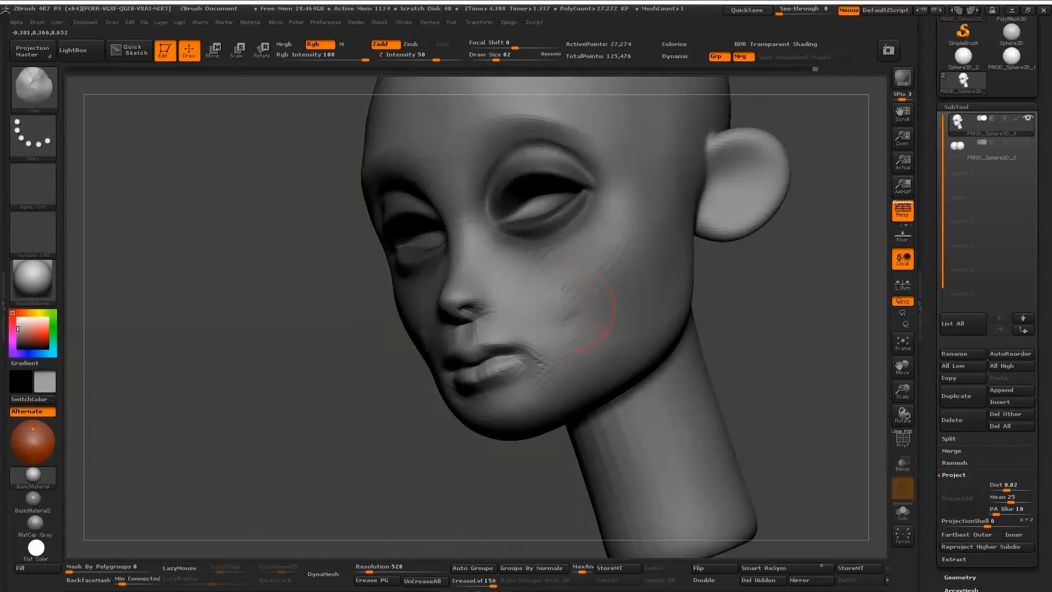
pyautogui.keyDown('alt'); pyautogui.moveTo(565, 290); pyautogui.dragTo(638, 172); pyautogui.keyUp('alt')
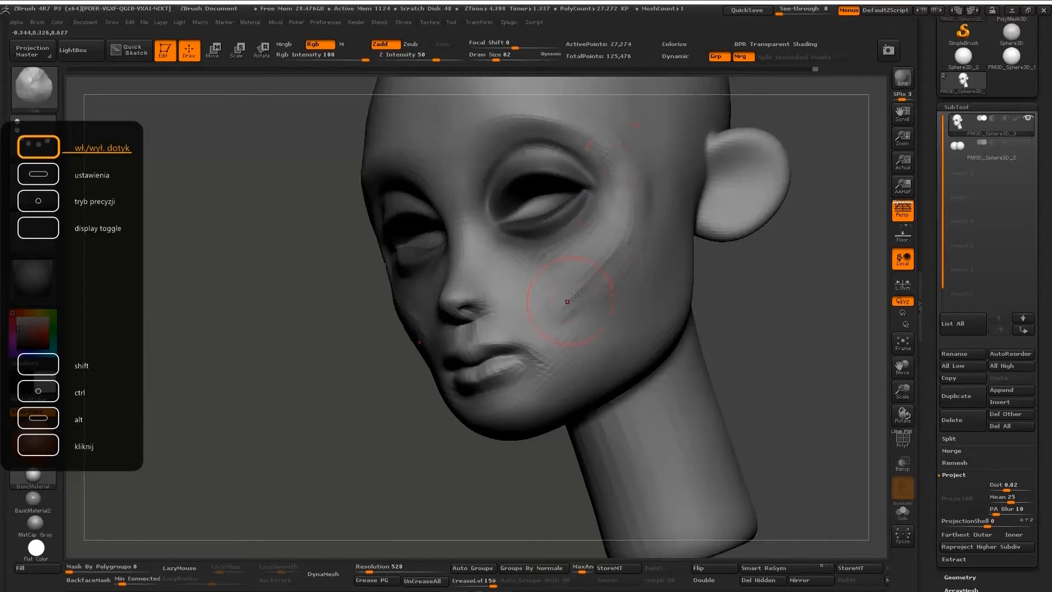
pyautogui.press('shift')
# - Shape the side of the cheek with large Clay brush strokes at Draw Size 181 and smooth them
pyautogui.moveTo(767, 339)
pyautogui.mouseDown()
pyautogui.moveTo(844, 312)
pyautogui.moveTo(761, 329)
pyautogui.moveTo(734, 318)
pyautogui.mouseUp()
pyautogui.press('s')
pyautogui.moveTo(579, 217)
pyautogui.mouseDown()
pyautogui.moveTo(603, 219)
pyautogui.moveTo(621, 197)
pyautogui.mouseUp()
pyautogui.moveTo(604, 289); pyautogui.dragTo(628, 248)
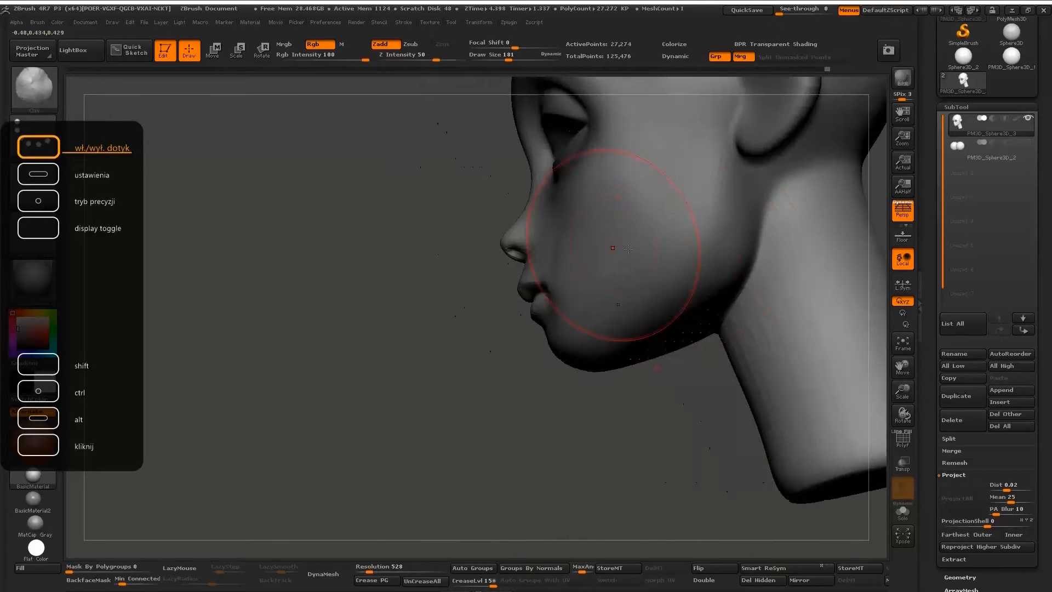
pyautogui.moveTo(698, 247)
pyautogui.keyDown('shift'); pyautogui.mouseDown()
pyautogui.moveTo(708, 173)
pyautogui.moveTo(690, 247)
pyautogui.mouseUp(); pyautogui.keyUp('shift')
pyautogui.moveTo(671, 372)
pyautogui.mouseDown()
pyautogui.moveTo(693, 335)
pyautogui.moveTo(696, 381)
pyautogui.mouseUp()
pyautogui.moveTo(798, 460)
pyautogui.mouseDown()
pyautogui.moveTo(869, 504)
pyautogui.moveTo(619, 272)
pyautogui.moveTo(559, 344)
pyautogui.mouseUp()
pyautogui.moveTo(690, 350)
pyautogui.keyDown('alt'); pyautogui.mouseDown()
pyautogui.moveTo(789, 328)
pyautogui.moveTo(663, 351)
pyautogui.mouseUp(); pyautogui.keyUp('alt')
# - Model the cheek beside the nose and mouth with a smaller Clay brush and smooth the strokes
pyautogui.press('s')
pyautogui.moveTo(564, 342); pyautogui.dragTo(555, 294)
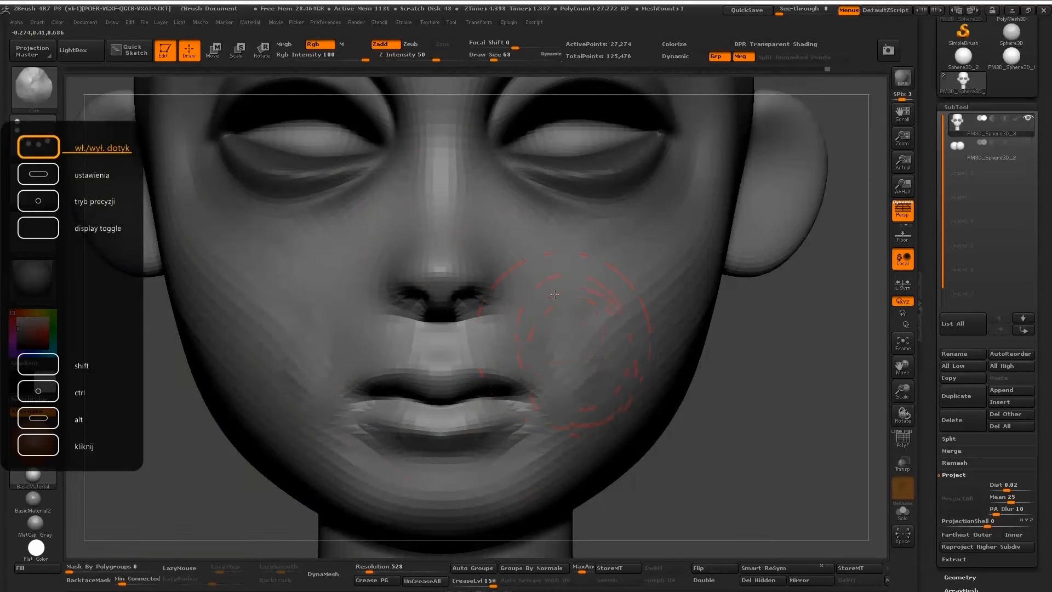
pyautogui.press('shift')
pyautogui.moveTo(767, 328); pyautogui.dragTo(641, 285)
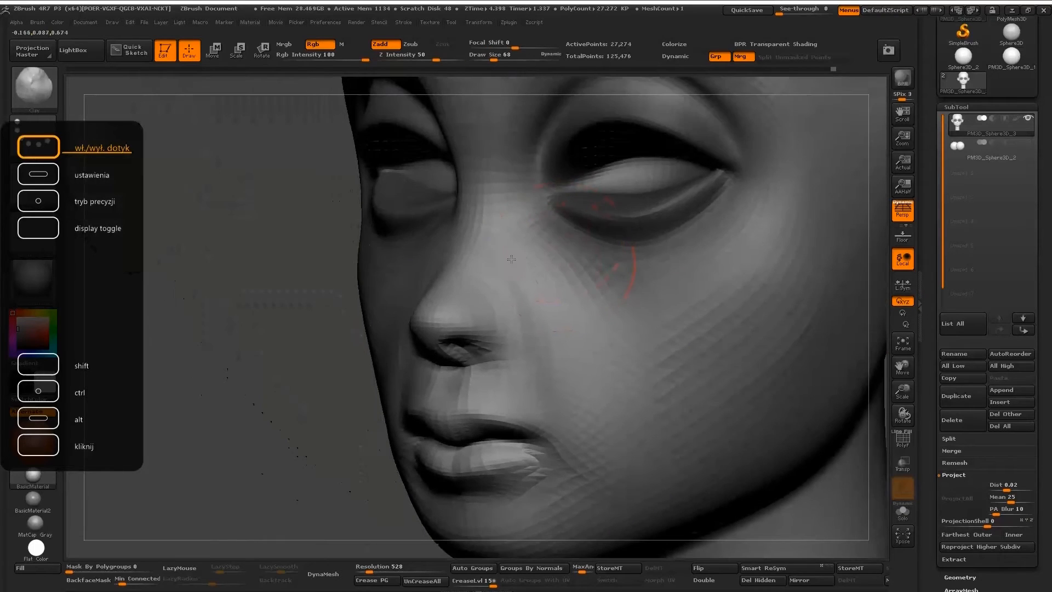
# - Sculpt the side of the nose bridge near the inner eye corner with the Clay brush at Draw Size 37, smoothing below the eye
pyautogui.press('s')
pyautogui.moveTo(518, 203); pyautogui.dragTo(512, 208)
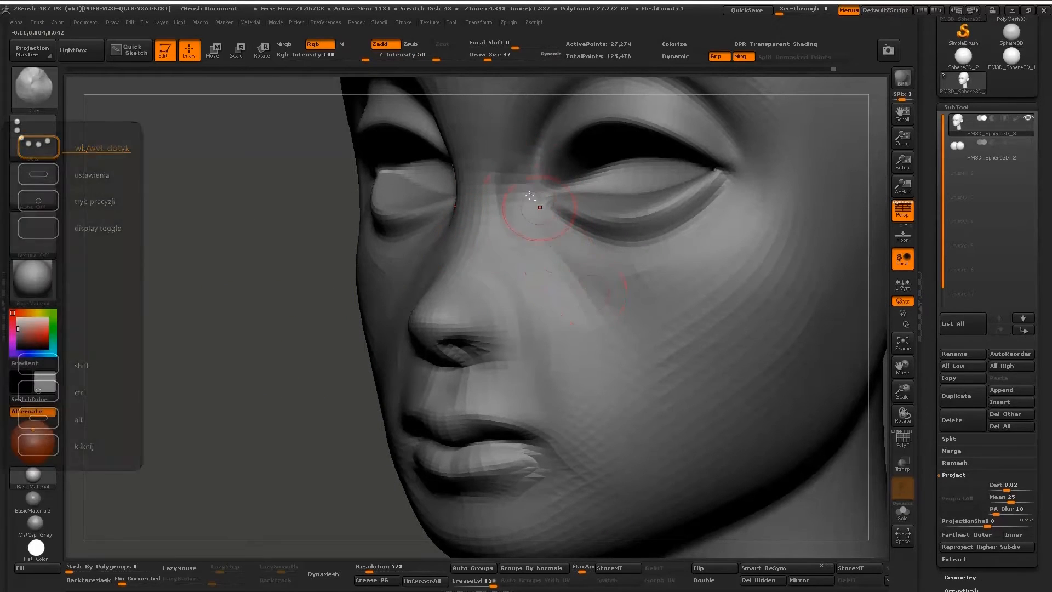
pyautogui.press('shift')
pyautogui.keyDown('shift'); pyautogui.moveTo(652, 348); pyautogui.dragTo(616, 263, button='right'); pyautogui.keyUp('shift')
pyautogui.keyDown('shift'); pyautogui.moveTo(570, 222); pyautogui.dragTo(607, 218); pyautogui.keyUp('shift')
# - Switch to the TrimDynamic brush and make the eyeballs visible again
pyautogui.press('b')
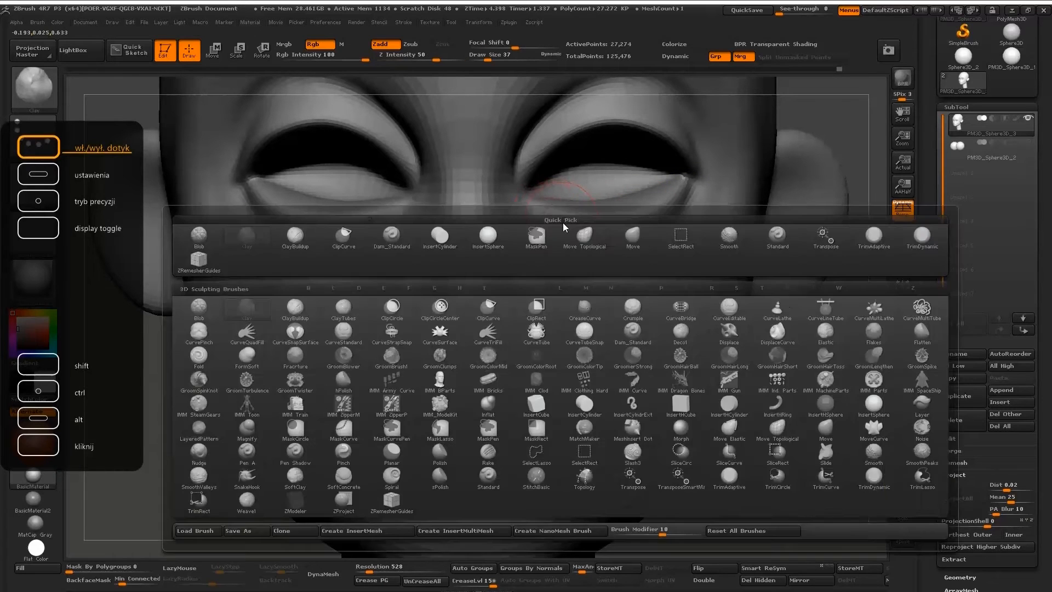
pyautogui.press('t')
pyautogui.press('d')
pyautogui.click(1027, 141)
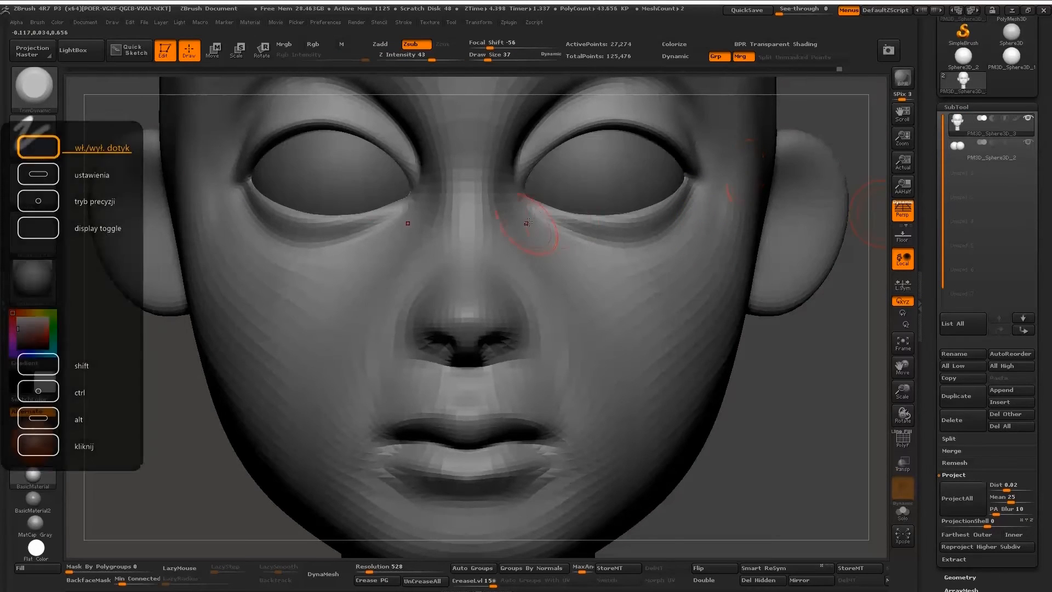
pyautogui.press('space')
pyautogui.moveTo(587, 224); pyautogui.dragTo(592, 187, button='right')
pyautogui.press('ctrl')
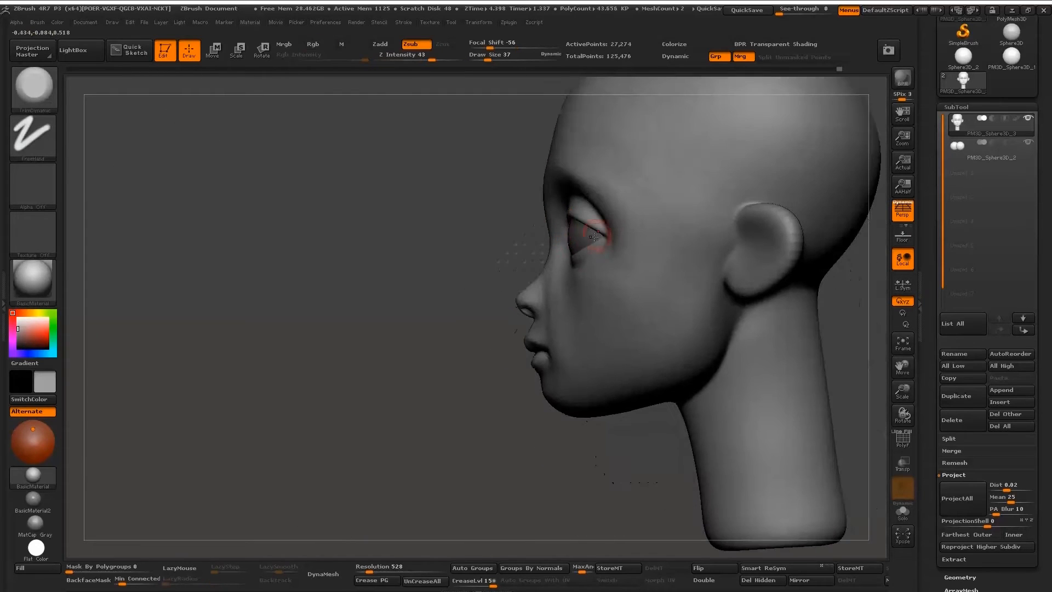
# - Move the eyeballs slightly upward with a Transpose line in side view, using transparency to see them through the head
pyautogui.keyDown('alt'); pyautogui.click(589, 231); pyautogui.keyUp('alt')
pyautogui.press('w')
pyautogui.keyDown('shift'); pyautogui.moveTo(590, 231); pyautogui.dragTo(596, 363); pyautogui.keyUp('shift')
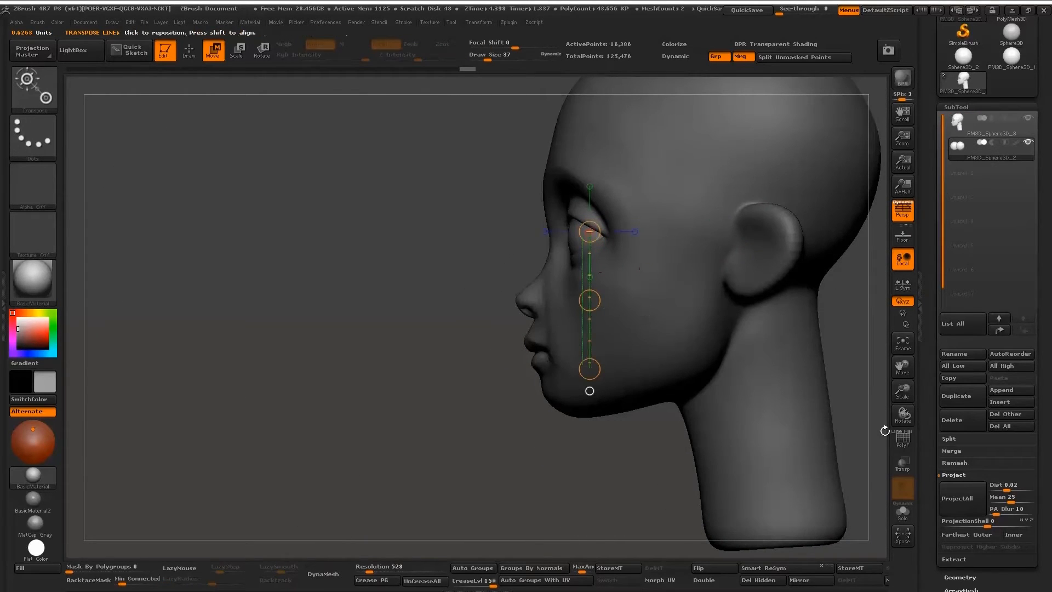
pyautogui.click(903, 464)
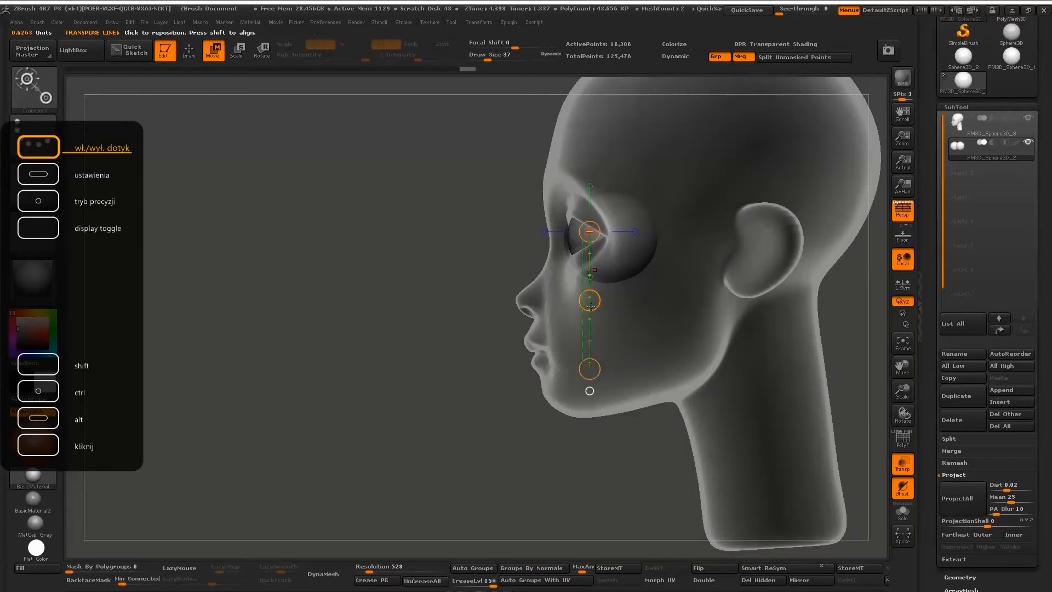
pyautogui.moveTo(590, 301); pyautogui.dragTo(595, 289)
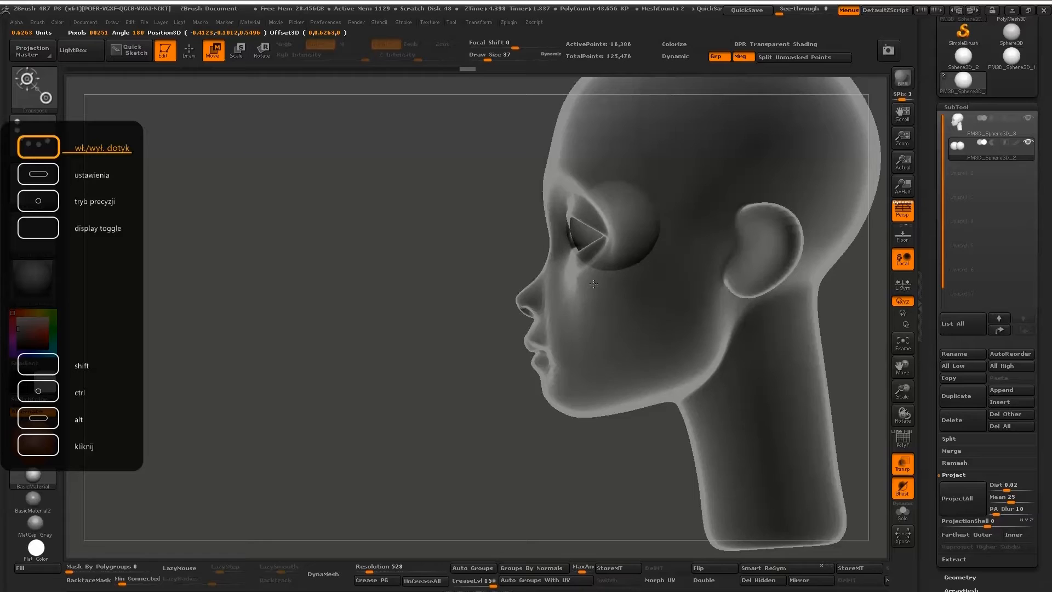
pyautogui.keyDown('shift'); pyautogui.moveTo(614, 466); pyautogui.dragTo(767, 439); pyautogui.keyUp('shift')
pyautogui.press('q')
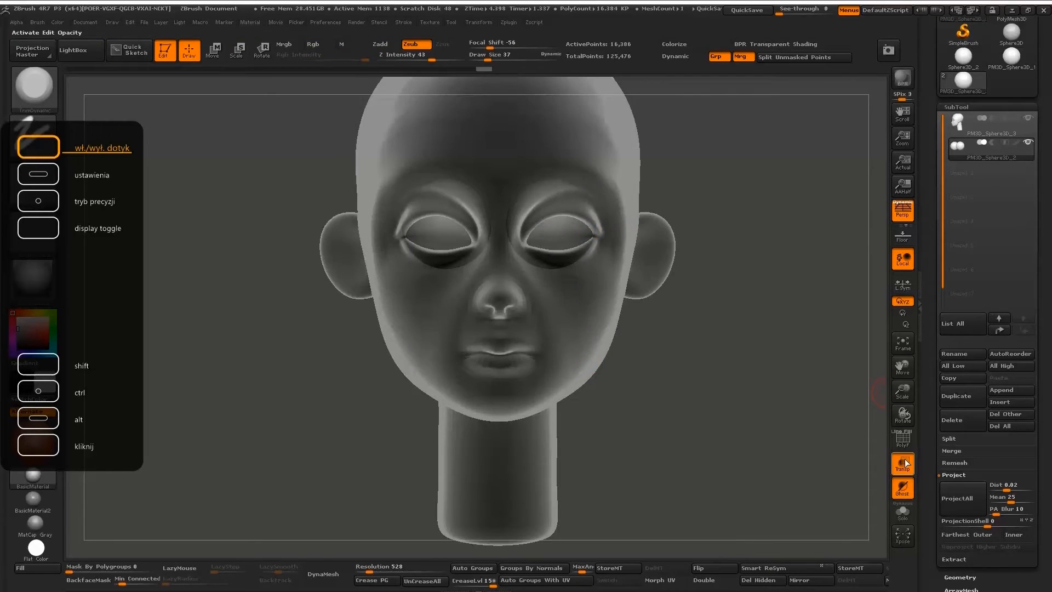
pyautogui.click(903, 464)
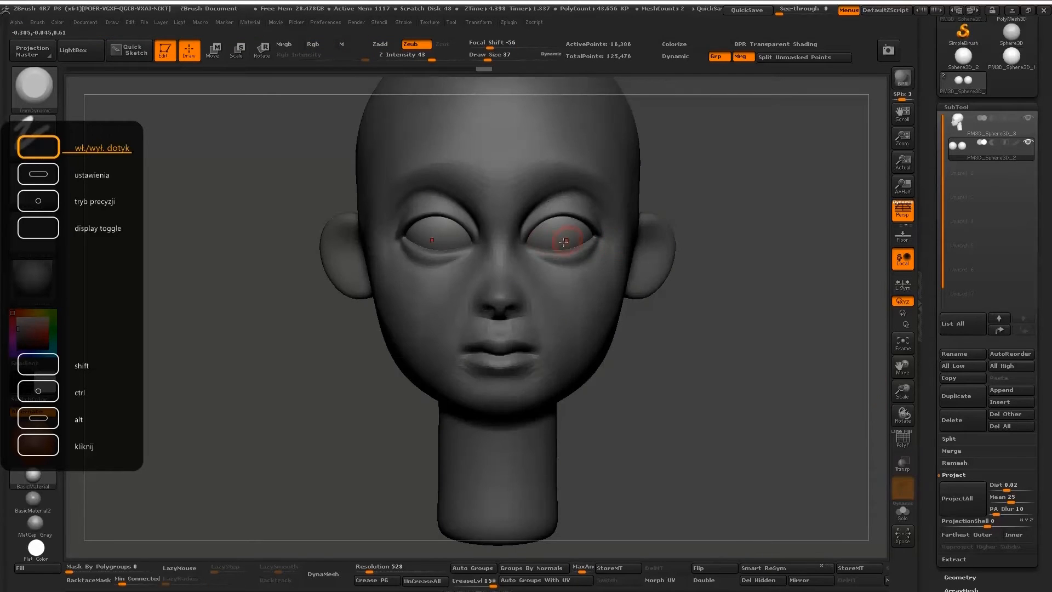
# - Make the head the active subtool and nudge the inner brow upward with the Move brush at Draw Size 109
pyautogui.keyDown('alt'); pyautogui.click(548, 183); pyautogui.keyUp('alt')
pyautogui.press('b')
pyautogui.press('m')
pyautogui.press('v')
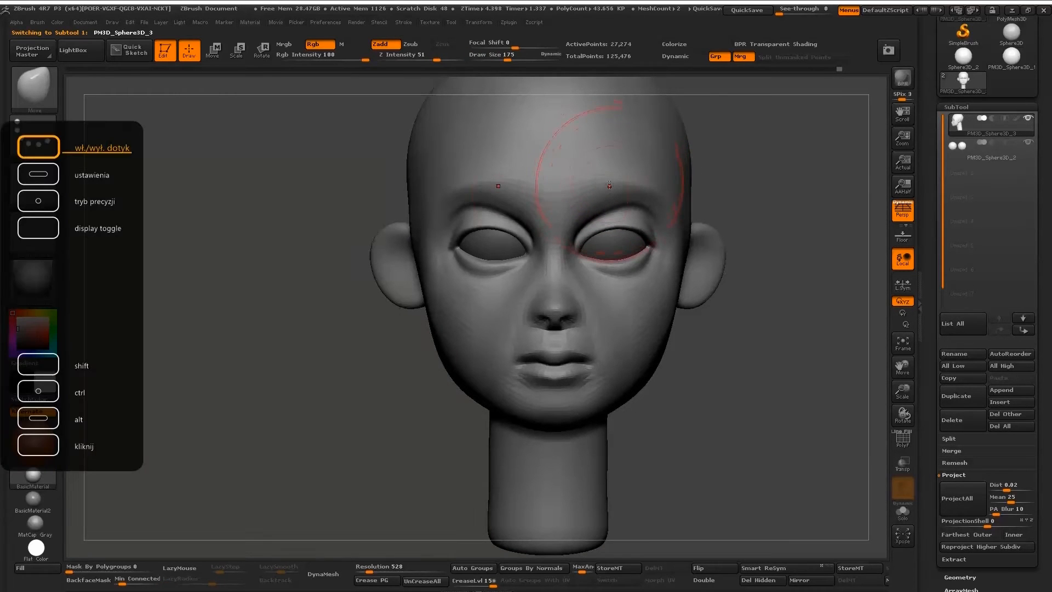
pyautogui.press('[')
pyautogui.press('[')
pyautogui.press('[')
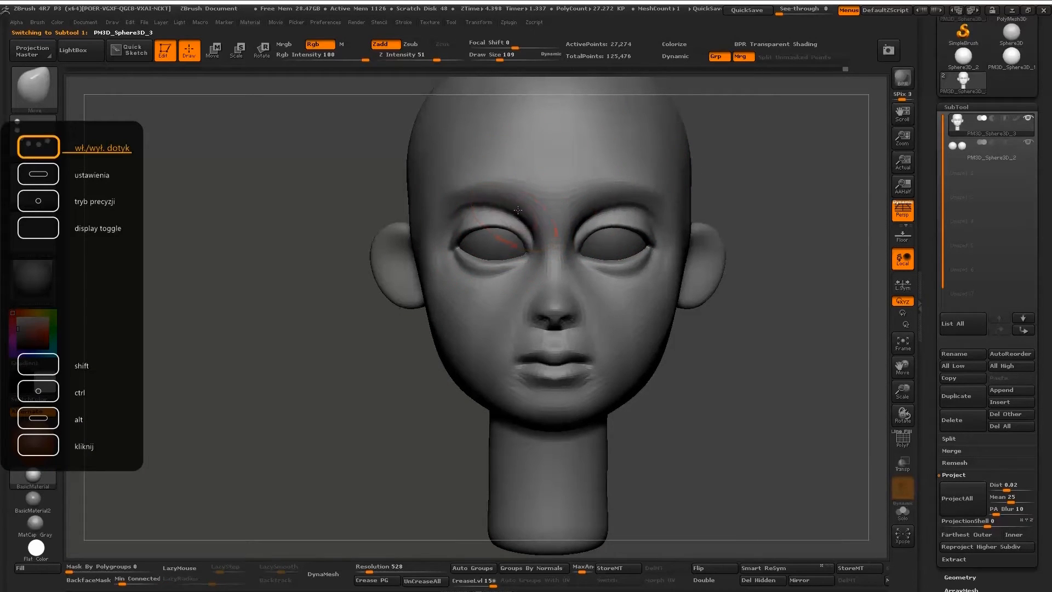
pyautogui.moveTo(506, 204); pyautogui.dragTo(508, 199)
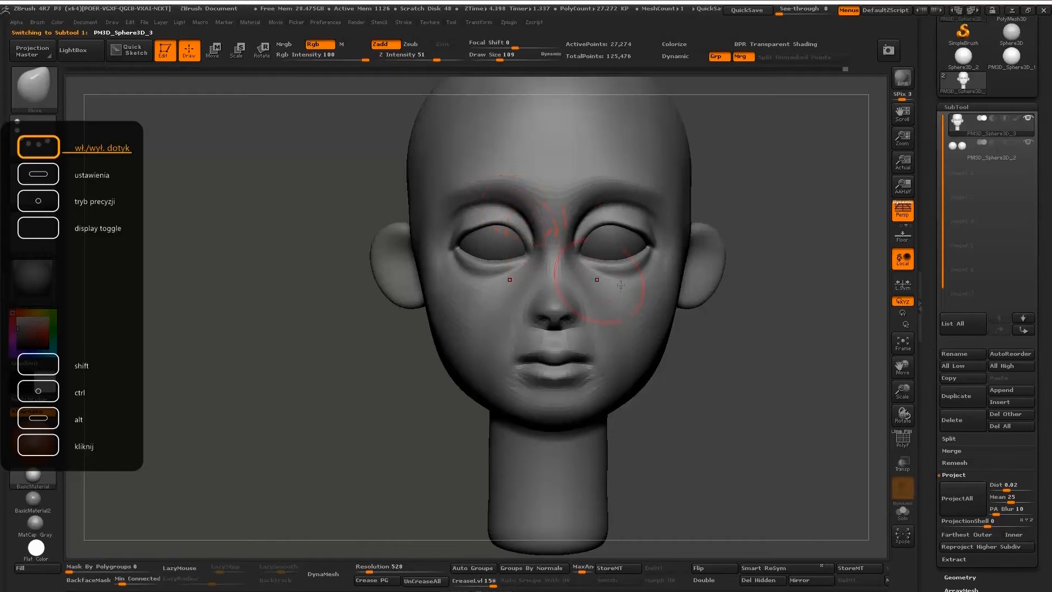
# - Flatten the area beneath the lower eyelid with the TrimDynamic brush at Draw Size 50
pyautogui.moveTo(745, 299); pyautogui.dragTo(639, 277)
pyautogui.press('b')
pyautogui.press('t')
pyautogui.press('d')
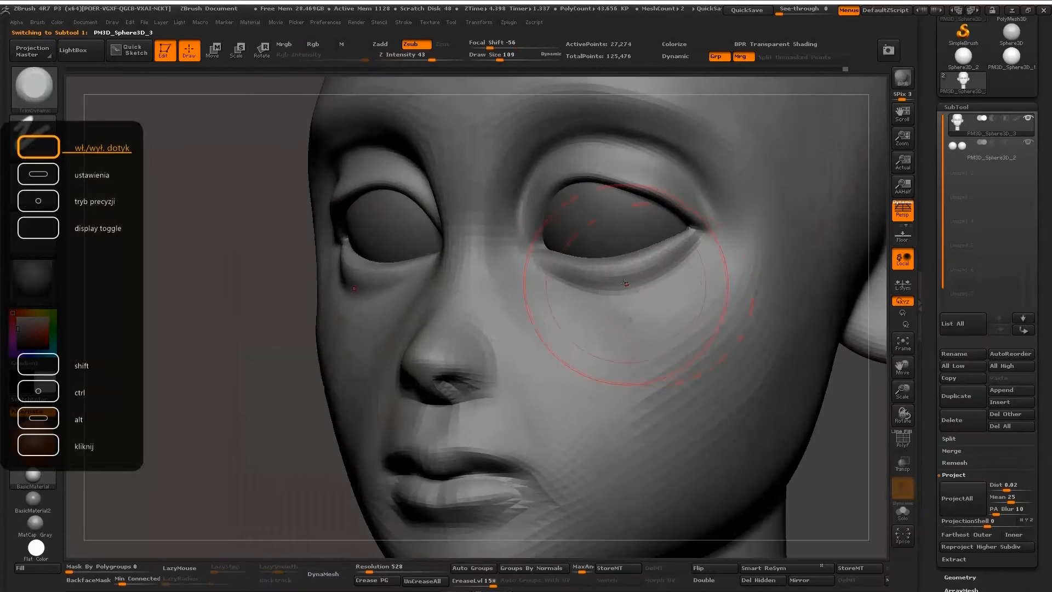
pyautogui.press('[')
pyautogui.press('[')
pyautogui.press('[')
pyautogui.press('[')
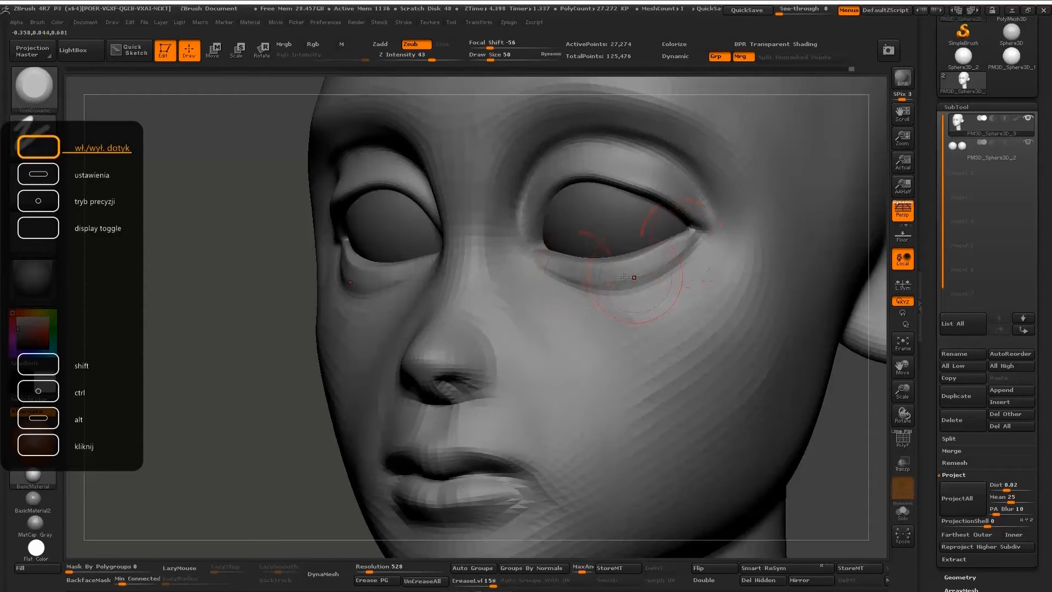
# - Adjust the upper eyelid area with the Move brush and flatten its outer part with TrimDynamic at Draw Size 47
pyautogui.moveTo(685, 250)
pyautogui.mouseDown(button='right')
pyautogui.moveTo(625, 244)
pyautogui.moveTo(725, 219)
pyautogui.moveTo(627, 189)
pyautogui.moveTo(662, 204)
pyautogui.moveTo(614, 171)
pyautogui.moveTo(645, 139)
pyautogui.mouseUp(button='right')
pyautogui.press('b')
pyautogui.press('m')
pyautogui.press('v')
pyautogui.press('b')
pyautogui.press('t')
pyautogui.press('d')
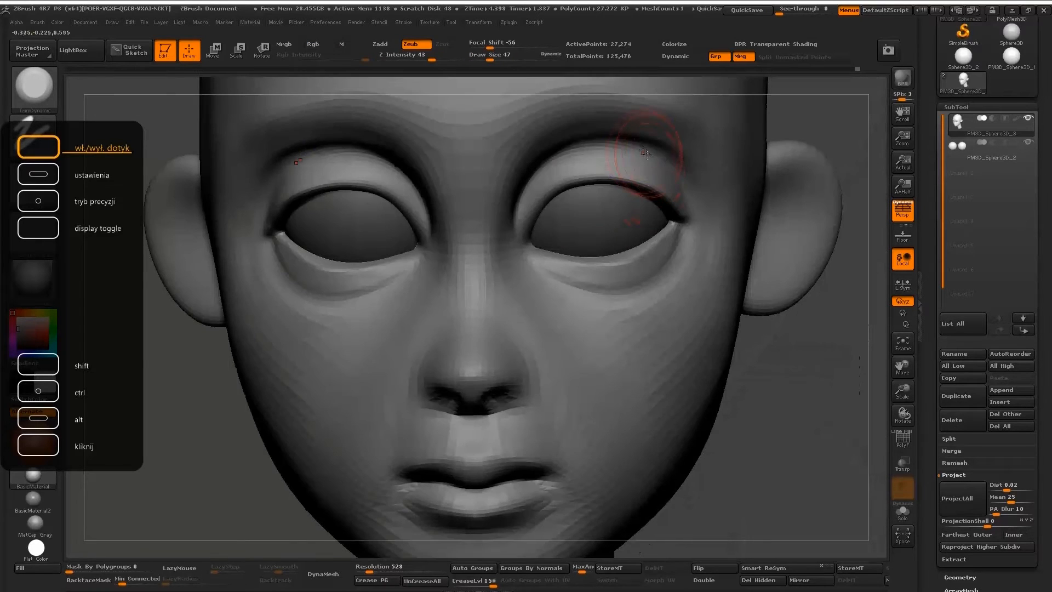
# - Flatten the side of the nose bridge between the inner eye corner and the brow with resized TrimDynamic strokes
pyautogui.moveTo(494, 207); pyautogui.dragTo(501, 239, button='right')
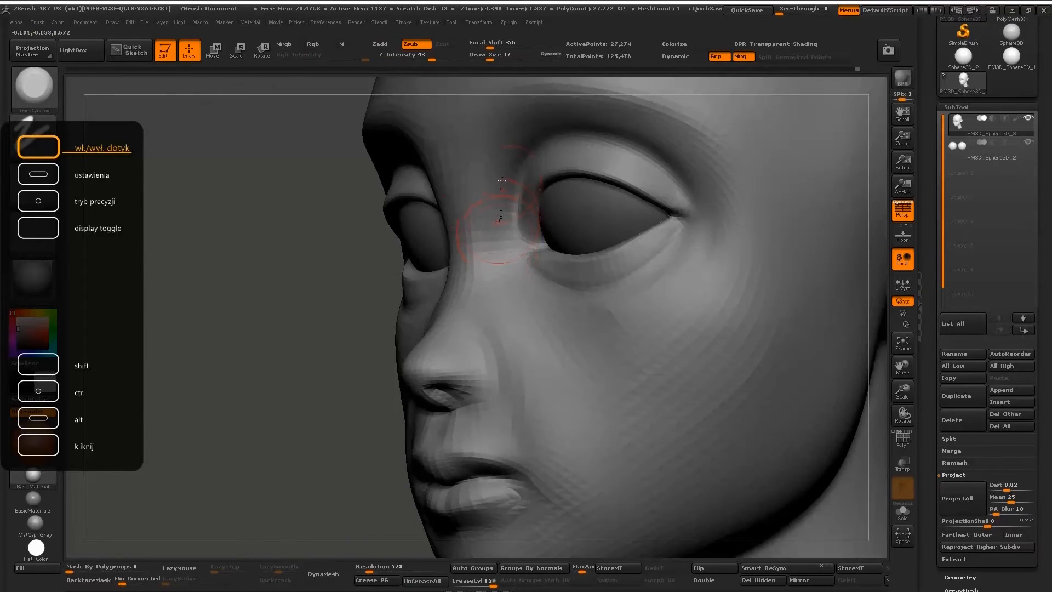
pyautogui.press('s')
pyautogui.click(474, 184)
pyautogui.moveTo(459, 230)
pyautogui.mouseDown()
pyautogui.moveTo(451, 186)
pyautogui.moveTo(464, 215)
pyautogui.mouseUp()
pyautogui.moveTo(464, 232); pyautogui.dragTo(486, 233, button='right')
pyautogui.moveTo(473, 227)
pyautogui.mouseDown()
pyautogui.moveTo(488, 235)
pyautogui.moveTo(493, 268)
pyautogui.mouseUp()
pyautogui.keyDown('shift'); pyautogui.moveTo(470, 237); pyautogui.dragTo(528, 272, button='right'); pyautogui.keyUp('shift')
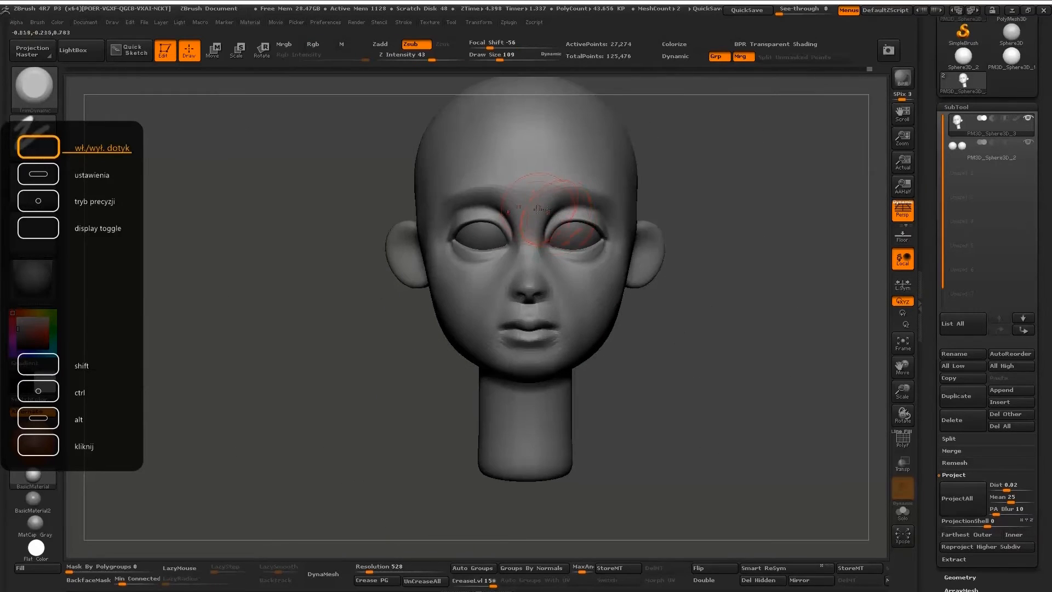
# - Nudge the inner ends of the brows with the Move brush at Draw Size 165
pyautogui.press('b')
pyautogui.press('m')
pyautogui.press('v')
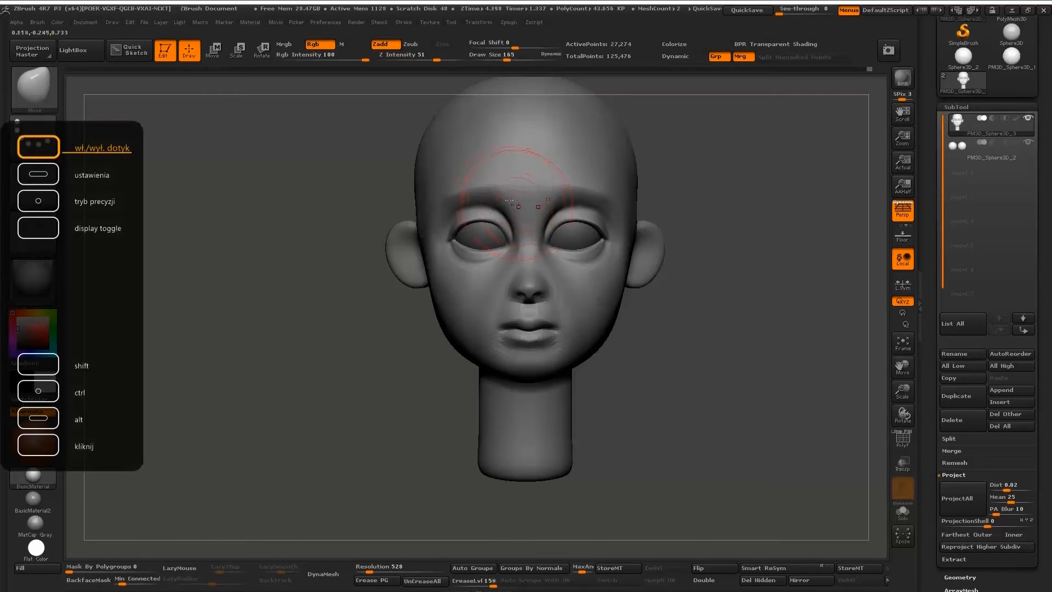
pyautogui.moveTo(501, 195); pyautogui.dragTo(498, 199)
# - Mask the eye and brow area, push the lower face slightly upward with a large Move brush, and clear the mask
pyautogui.press('s')
pyautogui.moveTo(523, 301); pyautogui.dragTo(526, 300)
pyautogui.keyDown('ctrl'); pyautogui.moveTo(455, 199); pyautogui.dragTo(478, 212); pyautogui.keyUp('ctrl')
pyautogui.press('s')
pyautogui.moveTo(507, 291); pyautogui.dragTo(529, 292)
pyautogui.moveTo(501, 346); pyautogui.dragTo(501, 339)
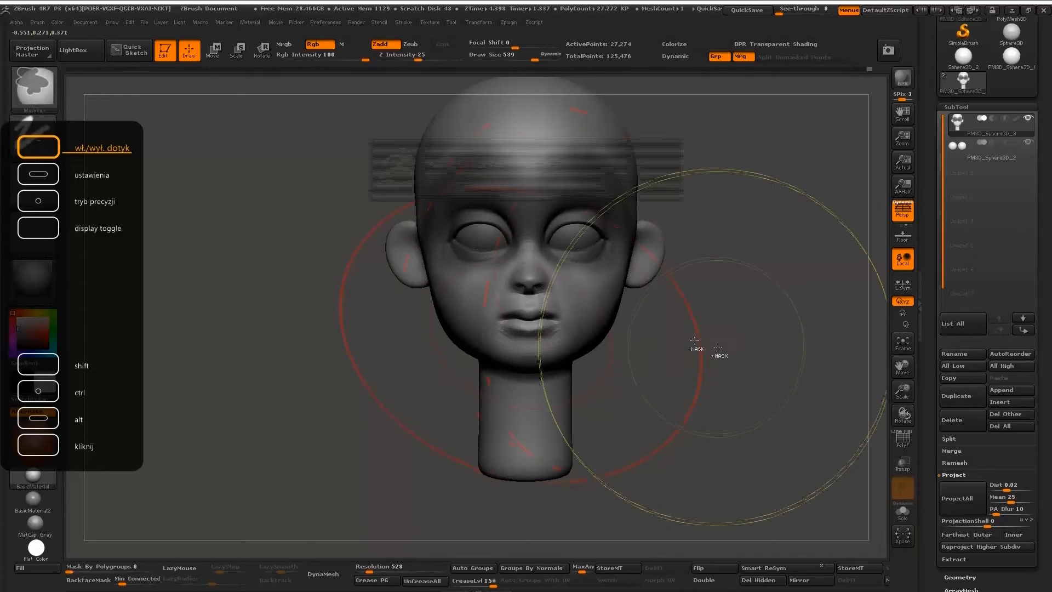
pyautogui.keyDown('ctrl'); pyautogui.moveTo(696, 347); pyautogui.dragTo(718, 355); pyautogui.keyUp('ctrl')
# - Reshape the area around the eye with Move brush strokes, resizing the brush between strokes
pyautogui.keyDown('alt'); pyautogui.moveTo(676, 308); pyautogui.dragTo(672, 356); pyautogui.keyUp('alt')
pyautogui.press('s')
pyautogui.moveTo(494, 248); pyautogui.dragTo(502, 248)
pyautogui.press('s')
pyautogui.moveTo(429, 189)
pyautogui.mouseDown()
pyautogui.moveTo(412, 187)
pyautogui.moveTo(450, 185)
pyautogui.moveTo(397, 175)
pyautogui.mouseUp()
pyautogui.press('s')
pyautogui.press('s')
pyautogui.press('s')
pyautogui.moveTo(299, 329)
pyautogui.mouseDown()
pyautogui.moveTo(272, 246)
pyautogui.moveTo(272, 298)
pyautogui.mouseUp()
pyautogui.moveTo(384, 175); pyautogui.dragTo(380, 170)
# - Fit the upper eyelid edge around the eyeball from a low viewing angle with the Move brush at Draw Size 59
pyautogui.moveTo(249, 312); pyautogui.dragTo(280, 247)
pyautogui.moveTo(486, 143); pyautogui.dragTo(505, 156)
pyautogui.moveTo(230, 214); pyautogui.dragTo(271, 211)
pyautogui.press('s')
pyautogui.click(378, 188)
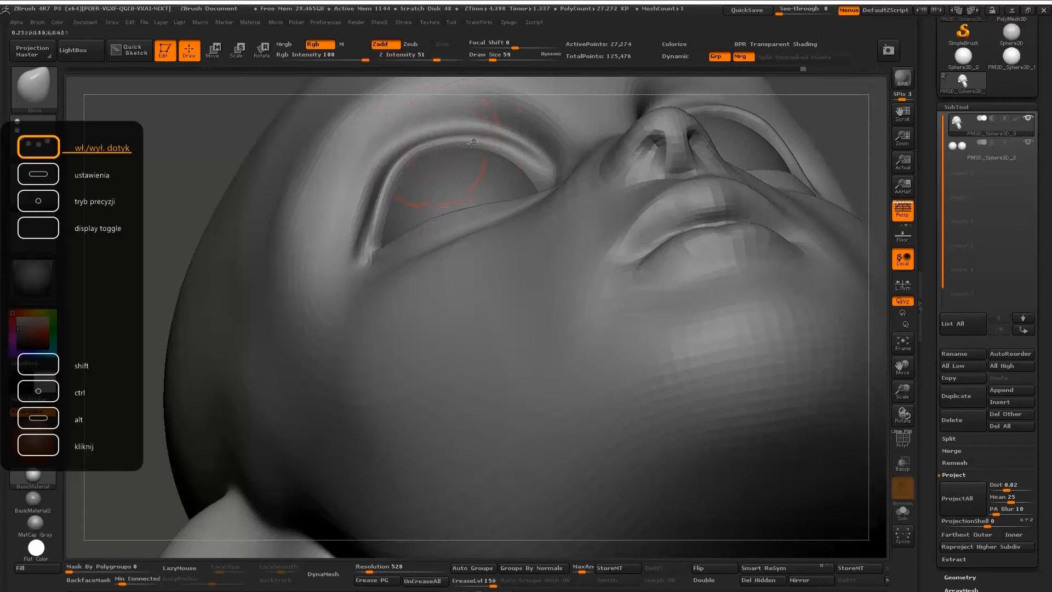
pyautogui.moveTo(235, 181); pyautogui.dragTo(191, 181)
pyautogui.moveTo(386, 202); pyautogui.dragTo(381, 198)
pyautogui.moveTo(416, 166); pyautogui.dragTo(405, 165)
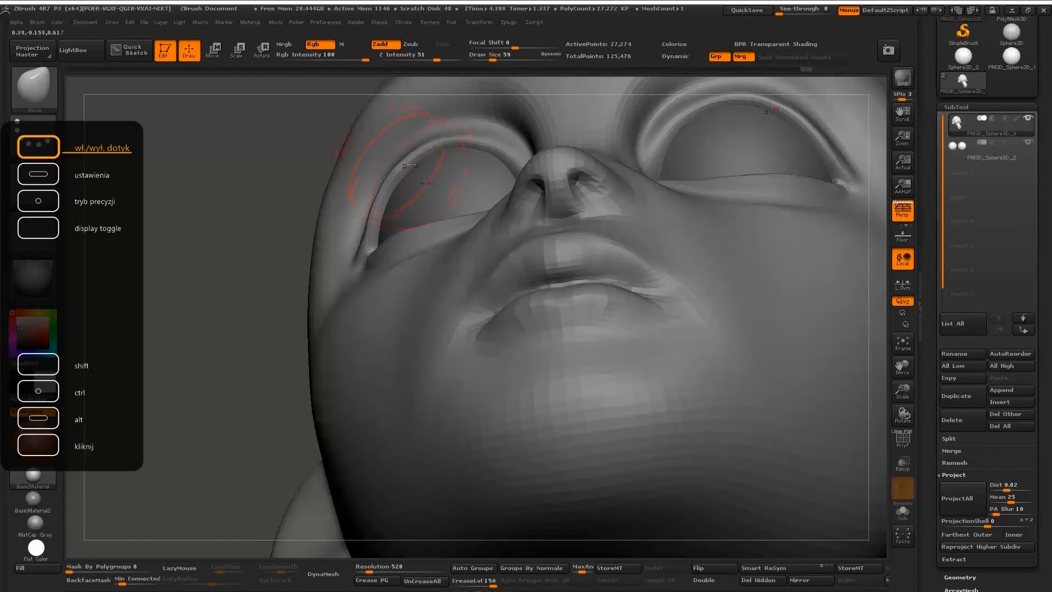
# - Push the outer part of the lower eyelid slightly downward with the Move brush at Draw Size 59
pyautogui.moveTo(236, 180); pyautogui.dragTo(241, 236)
pyautogui.moveTo(165, 230); pyautogui.dragTo(115, 230)
pyautogui.moveTo(407, 257); pyautogui.dragTo(410, 263)
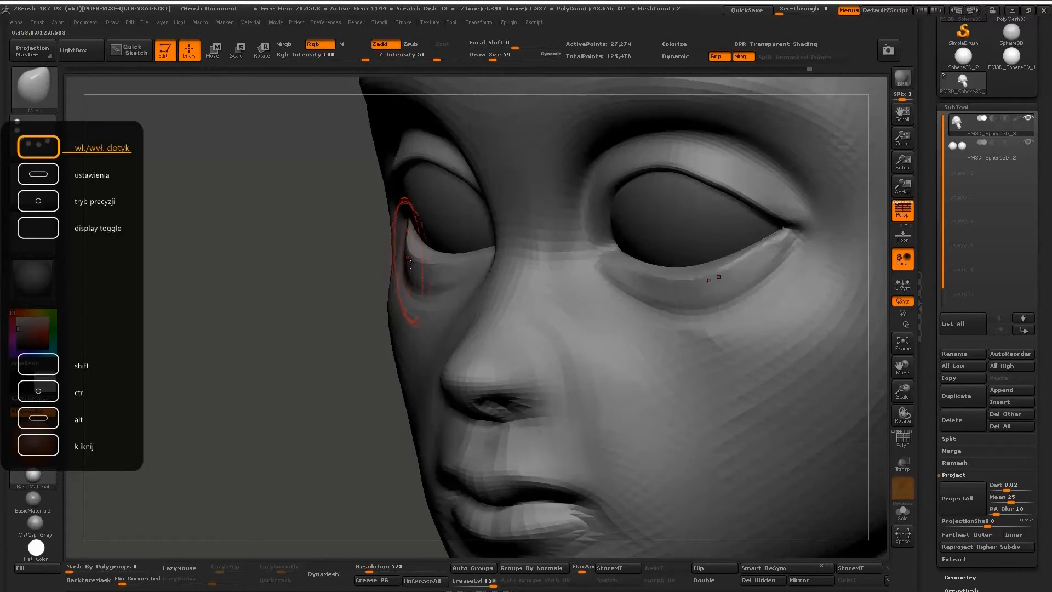
pyautogui.keyDown('shift'); pyautogui.moveTo(408, 266); pyautogui.dragTo(518, 281, button='right'); pyautogui.keyUp('shift')
pyautogui.moveTo(605, 318)
pyautogui.keyDown('ctrl'); pyautogui.mouseDown(button='right')
pyautogui.moveTo(470, 223)
pyautogui.moveTo(534, 230)
pyautogui.mouseUp(button='right'); pyautogui.keyUp('ctrl')
pyautogui.moveTo(597, 219); pyautogui.dragTo(523, 213, button='right')
# - Reshape the outer eye corner with Move brush strokes at different brush sizes
pyautogui.moveTo(524, 213); pyautogui.dragTo(562, 230)
pyautogui.press('s')
pyautogui.press('s')
pyautogui.moveTo(562, 231)
pyautogui.keyDown('shift'); pyautogui.mouseDown(button='right')
pyautogui.moveTo(540, 212)
pyautogui.moveTo(586, 245)
pyautogui.moveTo(548, 230)
pyautogui.mouseUp(button='right'); pyautogui.keyUp('shift')
pyautogui.press('s')
pyautogui.moveTo(610, 231); pyautogui.dragTo(584, 235)
pyautogui.moveTo(584, 235)
pyautogui.mouseDown(button='right')
pyautogui.moveTo(601, 262)
pyautogui.moveTo(589, 263)
pyautogui.mouseUp(button='right')
# - Mask the area beneath the eyes, smooth around the outer eye corner at Draw Size 97, and clear the mask
pyautogui.press('ctrl')
pyautogui.moveTo(581, 262)
pyautogui.keyDown('ctrl'); pyautogui.mouseDown()
pyautogui.moveTo(591, 271)
pyautogui.moveTo(596, 243)
pyautogui.mouseUp(); pyautogui.keyUp('ctrl')
pyautogui.press('s')
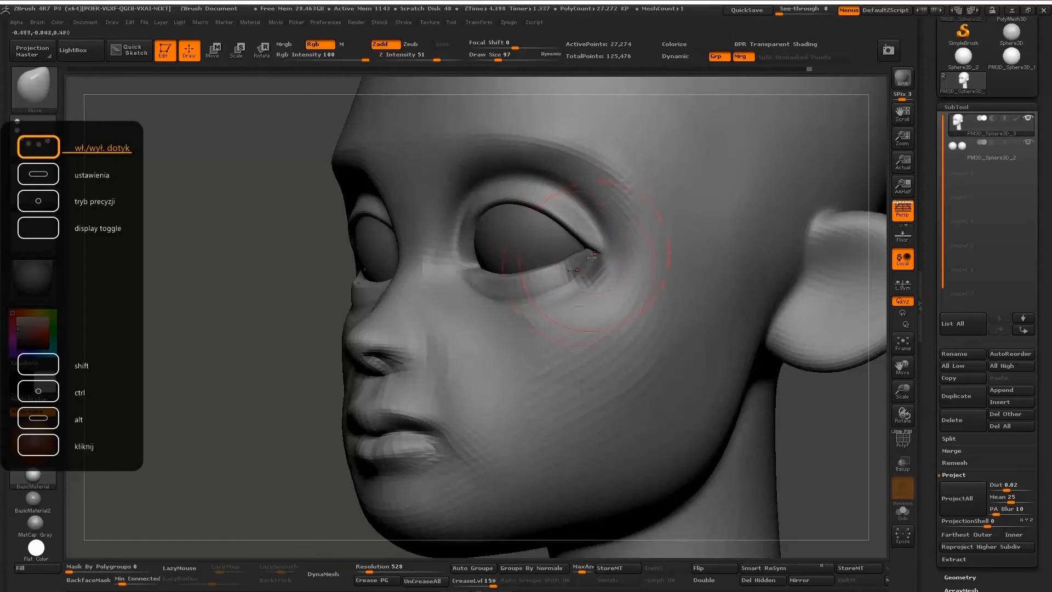
pyautogui.moveTo(556, 301)
pyautogui.keyDown('ctrl'); pyautogui.mouseDown()
pyautogui.moveTo(482, 329)
pyautogui.moveTo(541, 301)
pyautogui.moveTo(608, 323)
pyautogui.mouseUp(); pyautogui.keyUp('ctrl')
pyautogui.keyDown('shift'); pyautogui.moveTo(590, 245); pyautogui.dragTo(610, 251, button='right'); pyautogui.keyUp('shift')
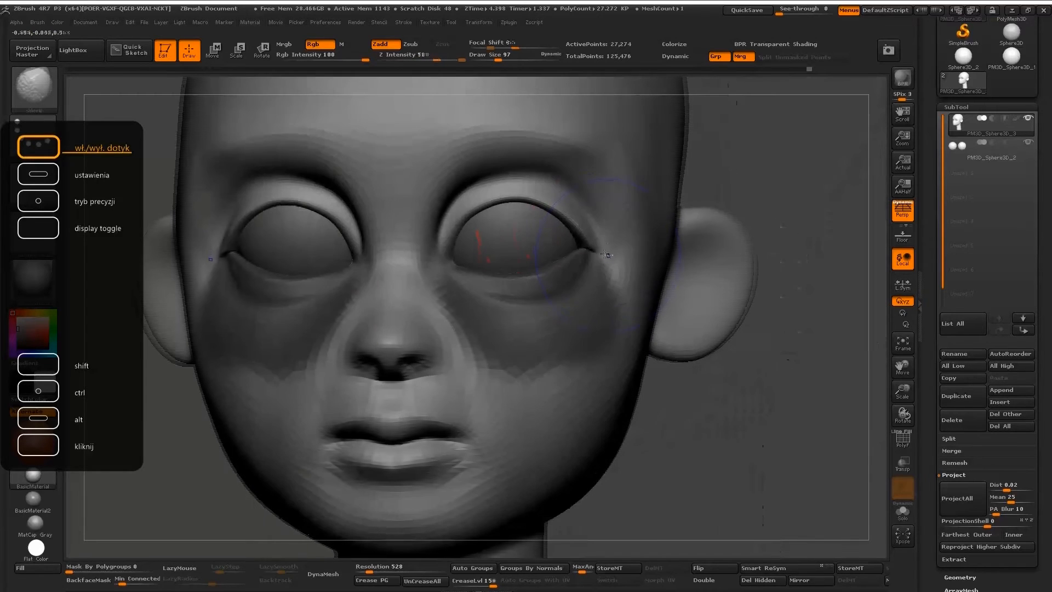
pyautogui.keyDown('ctrl'); pyautogui.moveTo(741, 393); pyautogui.dragTo(759, 408); pyautogui.keyUp('ctrl')
# - Nudge the skin beneath the lower eyelid with the Move brush at Draw Size 97
pyautogui.moveTo(580, 315); pyautogui.dragTo(527, 309, button='right')
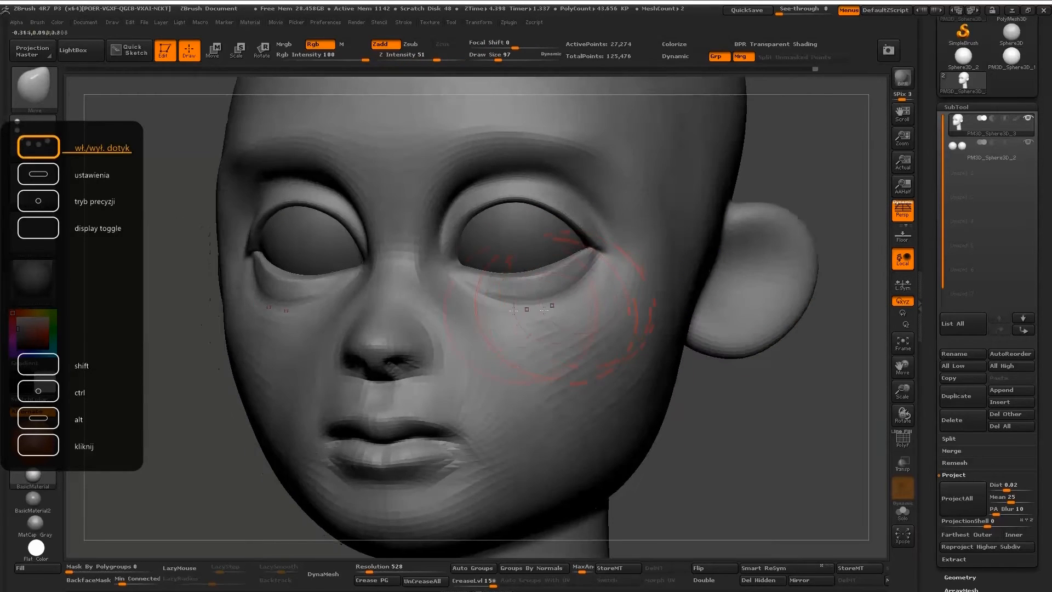
pyautogui.moveTo(371, 301)
pyautogui.mouseDown(button='right')
pyautogui.moveTo(356, 305)
pyautogui.moveTo(378, 299)
pyautogui.mouseUp(button='right')
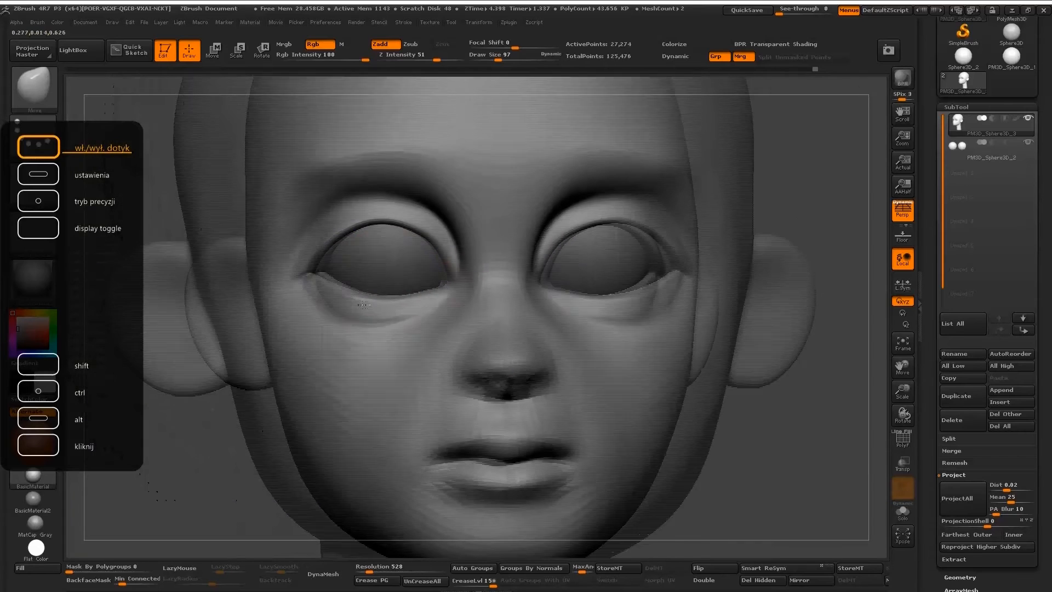
# - Try to reshape the upper eyelid with a resized Move brush and undo the stroke
pyautogui.press('s')
pyautogui.click(407, 231)
pyautogui.moveTo(406, 230); pyautogui.dragTo(342, 224)
pyautogui.hotkey('ctrl', 'z')
pyautogui.press('s')
# - Try to shift the outer eye corner in side view with a resized Move brush and undo the stroke
pyautogui.keyDown('ctrl'); pyautogui.moveTo(342, 224); pyautogui.dragTo(335, 241, button='right'); pyautogui.keyUp('ctrl')
pyautogui.moveTo(335, 241)
pyautogui.mouseDown(button='right')
pyautogui.moveTo(363, 264)
pyautogui.moveTo(682, 288)
pyautogui.mouseUp(button='right')
pyautogui.press('s')
pyautogui.moveTo(691, 301); pyautogui.dragTo(699, 301)
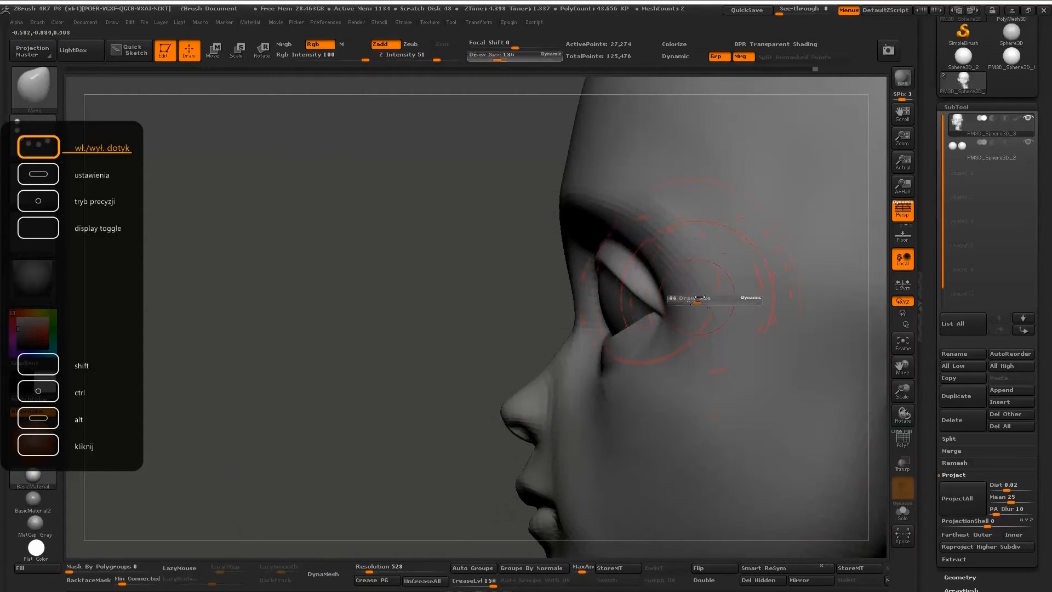
pyautogui.moveTo(692, 301); pyautogui.dragTo(648, 316, button='right')
pyautogui.press('s')
pyautogui.moveTo(647, 315); pyautogui.dragTo(656, 316)
pyautogui.moveTo(660, 311); pyautogui.dragTo(670, 287)
pyautogui.hotkey('ctrl', 'z')
# - Adjust the upper eyelid and outer eye contour with Move brush strokes, resizing the brush between them
pyautogui.press('s')
pyautogui.keyDown('shift'); pyautogui.moveTo(669, 287); pyautogui.dragTo(661, 268, button='right'); pyautogui.keyUp('shift')
pyautogui.press('s')
pyautogui.moveTo(620, 243); pyautogui.dragTo(618, 230)
pyautogui.press('s')
pyautogui.moveTo(646, 286); pyautogui.dragTo(641, 315)
pyautogui.press('s')
# - Smooth the cheeks and skin beneath the eyes at Draw Size 82
pyautogui.press('shift')
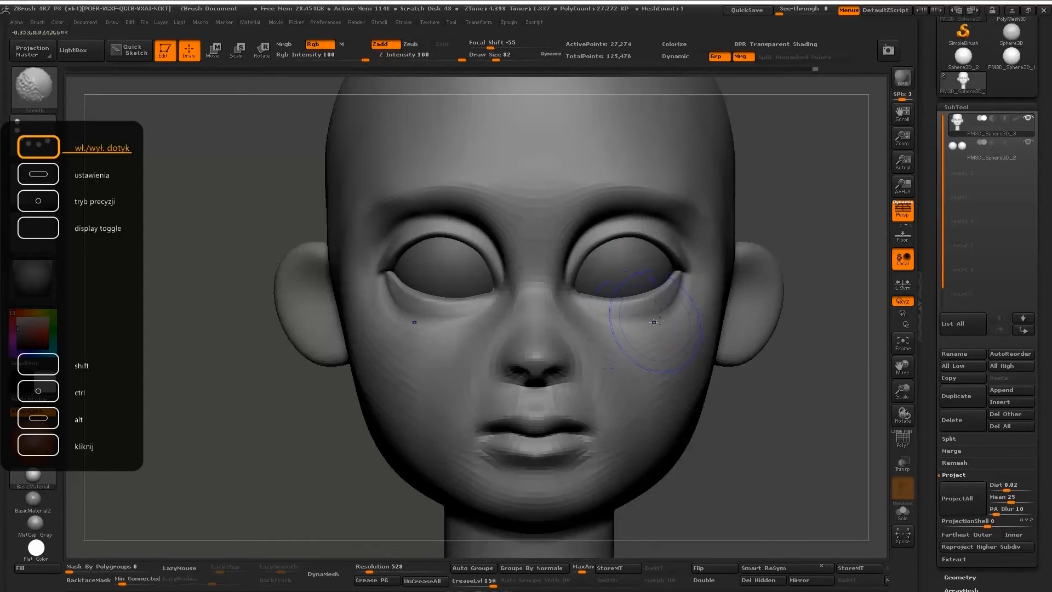
pyautogui.moveTo(767, 323); pyautogui.dragTo(690, 322, button='right')
pyautogui.keyDown('shift'); pyautogui.moveTo(690, 322); pyautogui.dragTo(735, 305); pyautogui.keyUp('shift')
pyautogui.moveTo(665, 304); pyautogui.dragTo(751, 301, button='right')
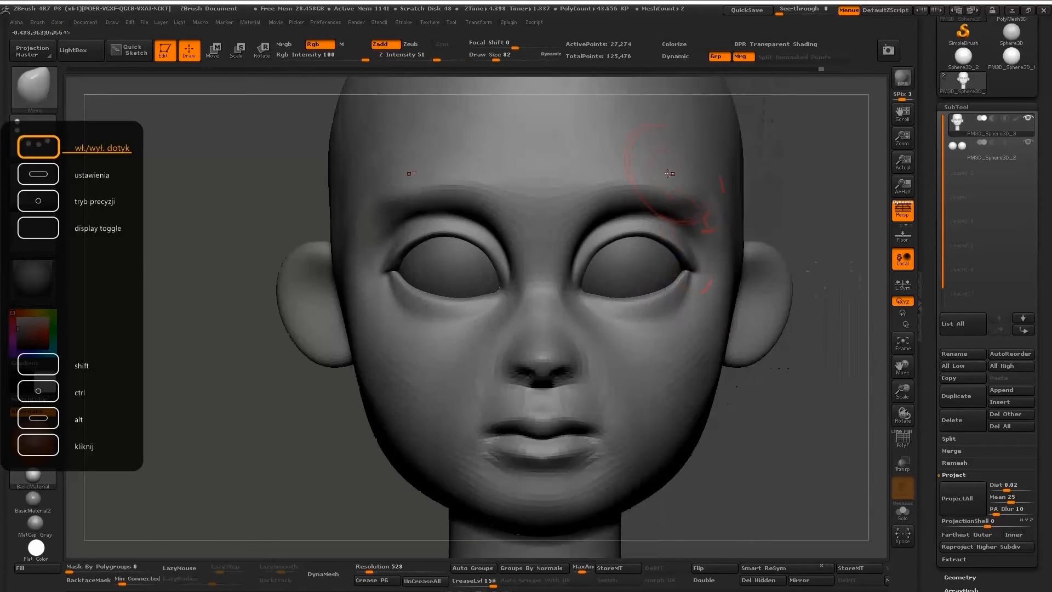
# - Adjust the outer brow area with the Move brush at Draw Size 89, checking it from the front and side
pyautogui.press('s')
pyautogui.moveTo(668, 174); pyautogui.dragTo(675, 173)
pyautogui.moveTo(674, 173); pyautogui.dragTo(634, 207, button='right')
pyautogui.press('s')
pyautogui.moveTo(676, 189); pyautogui.dragTo(681, 175)
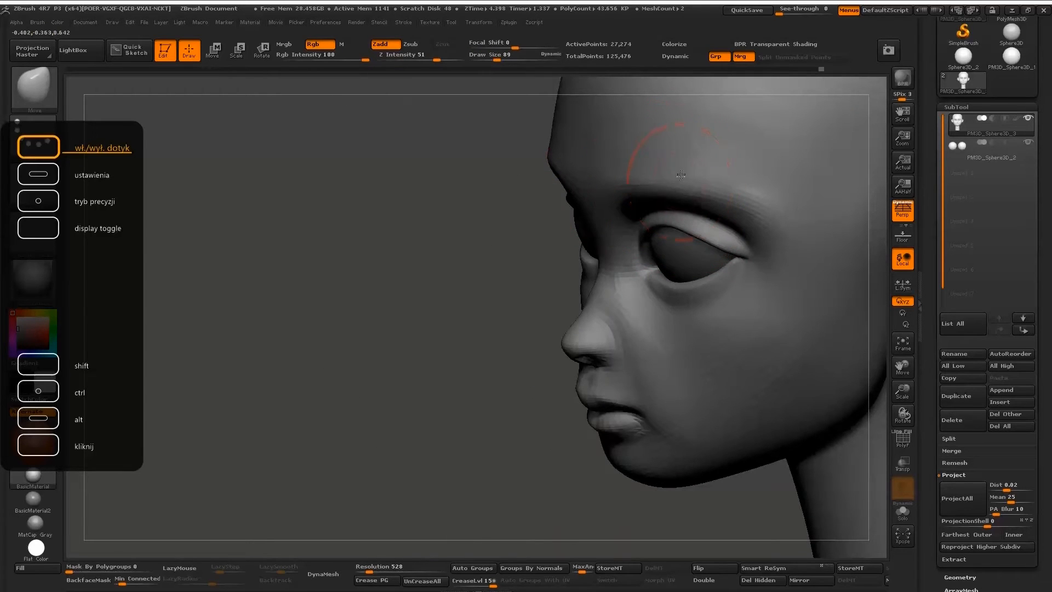
pyautogui.moveTo(708, 192)
pyautogui.keyDown('shift'); pyautogui.mouseDown(button='right')
pyautogui.moveTo(737, 228)
pyautogui.moveTo(657, 190)
pyautogui.mouseUp(button='right'); pyautogui.keyUp('shift')
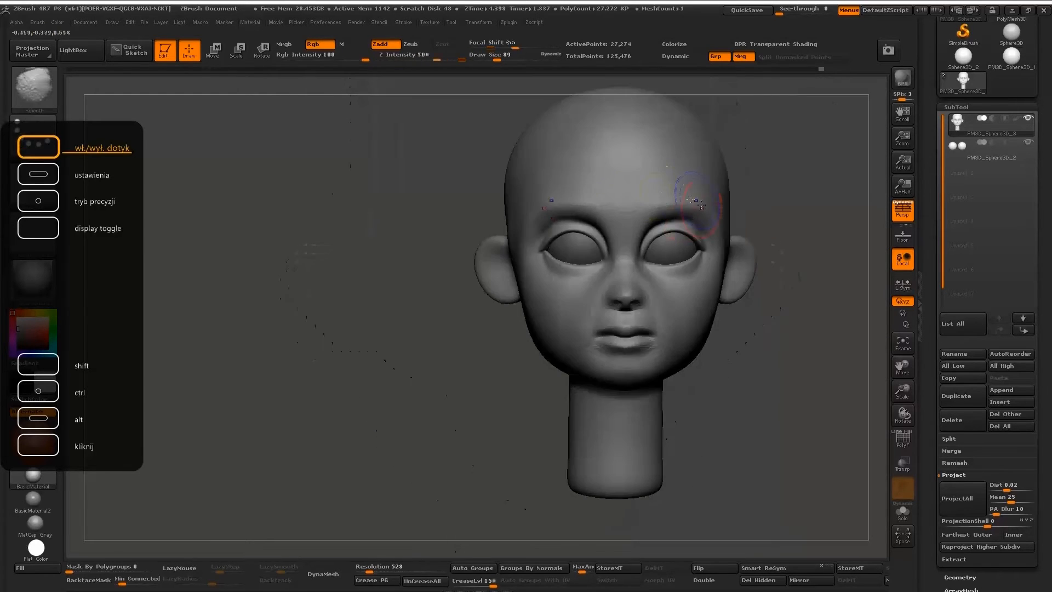
# - Carve the hollow of the ear with the Clay brush at Draw Size 59 and smooth its inner surface
pyautogui.moveTo(712, 227)
pyautogui.mouseDown(button='right')
pyautogui.moveTo(606, 208)
pyautogui.moveTo(688, 249)
pyautogui.moveTo(654, 176)
pyautogui.mouseUp(button='right')
pyautogui.press('b')
pyautogui.press('l')
pyautogui.keyDown('alt'); pyautogui.moveTo(654, 176); pyautogui.dragTo(623, 195); pyautogui.keyUp('alt')
pyautogui.moveTo(629, 176); pyautogui.dragTo(637, 165, button='right')
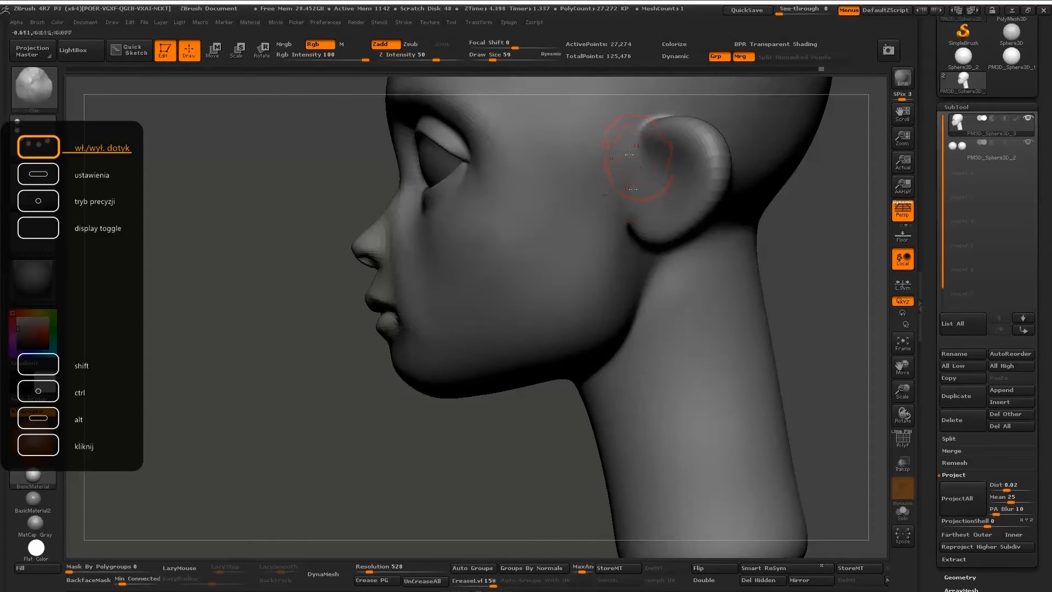
pyautogui.moveTo(663, 157)
pyautogui.keyDown('alt'); pyautogui.mouseDown()
pyautogui.moveTo(680, 181)
pyautogui.moveTo(677, 168)
pyautogui.moveTo(666, 192)
pyautogui.mouseUp(); pyautogui.keyUp('alt')
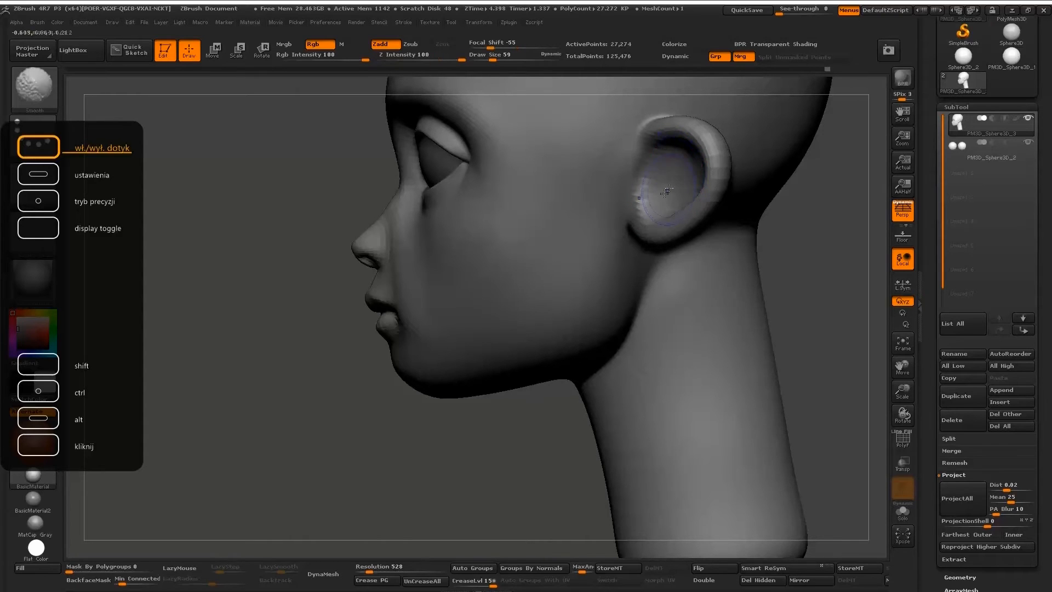
pyautogui.moveTo(633, 174); pyautogui.dragTo(642, 158, button='right')
pyautogui.keyDown('shift'); pyautogui.moveTo(648, 149); pyautogui.dragTo(651, 164); pyautogui.keyUp('shift')
pyautogui.moveTo(650, 164)
pyautogui.mouseDown(button='right')
pyautogui.moveTo(406, 246)
pyautogui.moveTo(329, 246)
pyautogui.mouseUp(button='right')
pyautogui.moveTo(633, 170)
pyautogui.mouseDown()
pyautogui.moveTo(613, 169)
pyautogui.moveTo(616, 160)
pyautogui.moveTo(632, 183)
pyautogui.moveTo(637, 165)
pyautogui.mouseUp()
# - Reshape the back of the neck in side view with the Move brush at Draw Size 298
pyautogui.moveTo(649, 211)
pyautogui.mouseDown(button='right')
pyautogui.moveTo(665, 153)
pyautogui.moveTo(716, 256)
pyautogui.moveTo(622, 230)
pyautogui.moveTo(617, 212)
pyautogui.moveTo(606, 307)
pyautogui.moveTo(712, 278)
pyautogui.moveTo(672, 225)
pyautogui.mouseUp(button='right')
pyautogui.press('b')
pyautogui.press('m')
pyautogui.press('v')
pyautogui.press('s')
pyautogui.click(625, 251)
pyautogui.press('s')
pyautogui.click(637, 240)
pyautogui.moveTo(637, 240); pyautogui.dragTo(630, 243)
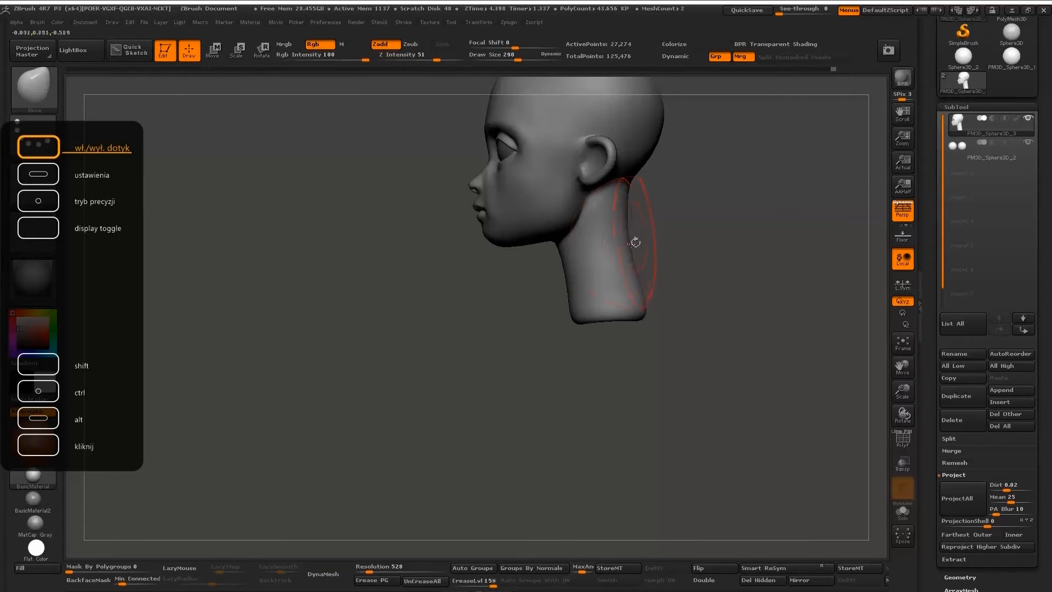
# - Reshape the bottom end of the neck from both side views with a resized Move brush and smooth it
pyautogui.keyDown('shift'); pyautogui.moveTo(626, 309); pyautogui.dragTo(671, 307, button='right'); pyautogui.keyUp('shift')
pyautogui.press('s')
pyautogui.click(615, 306)
pyautogui.moveTo(606, 319); pyautogui.dragTo(610, 306)
pyautogui.keyDown('shift'); pyautogui.moveTo(609, 307); pyautogui.dragTo(654, 307, button='right'); pyautogui.keyUp('shift')
pyautogui.press('s')
pyautogui.click(489, 301)
pyautogui.moveTo(493, 289); pyautogui.dragTo(499, 273)
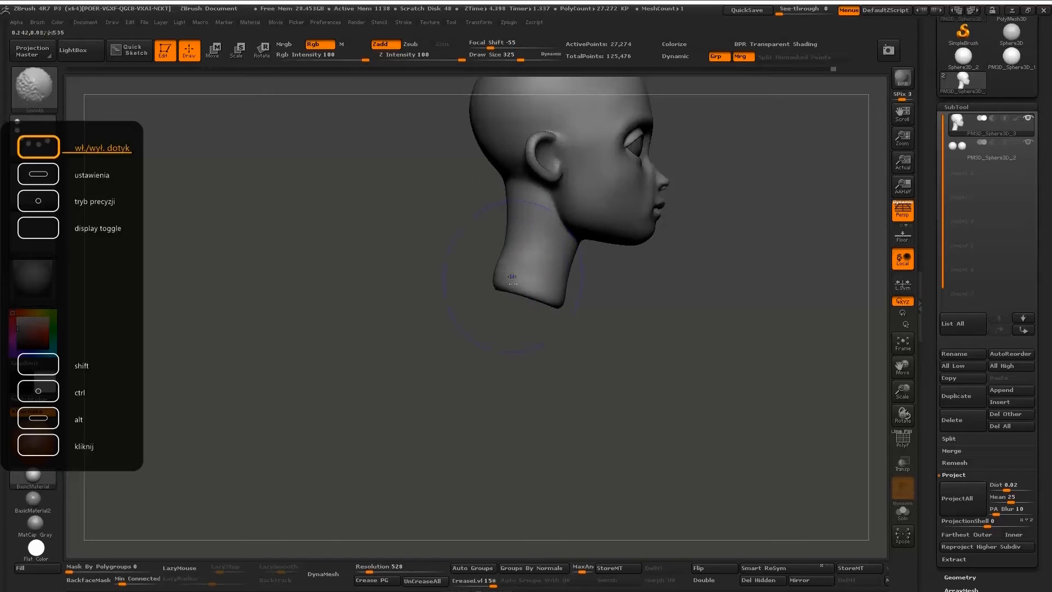
# - Refine the neck's width and rear contour from behind with the Move brush at Draw Size 264
pyautogui.keyDown('shift'); pyautogui.moveTo(512, 277); pyautogui.dragTo(550, 282, button='right'); pyautogui.keyUp('shift')
pyautogui.press('s')
pyautogui.click(489, 291)
pyautogui.moveTo(465, 288); pyautogui.dragTo(520, 276, button='right')
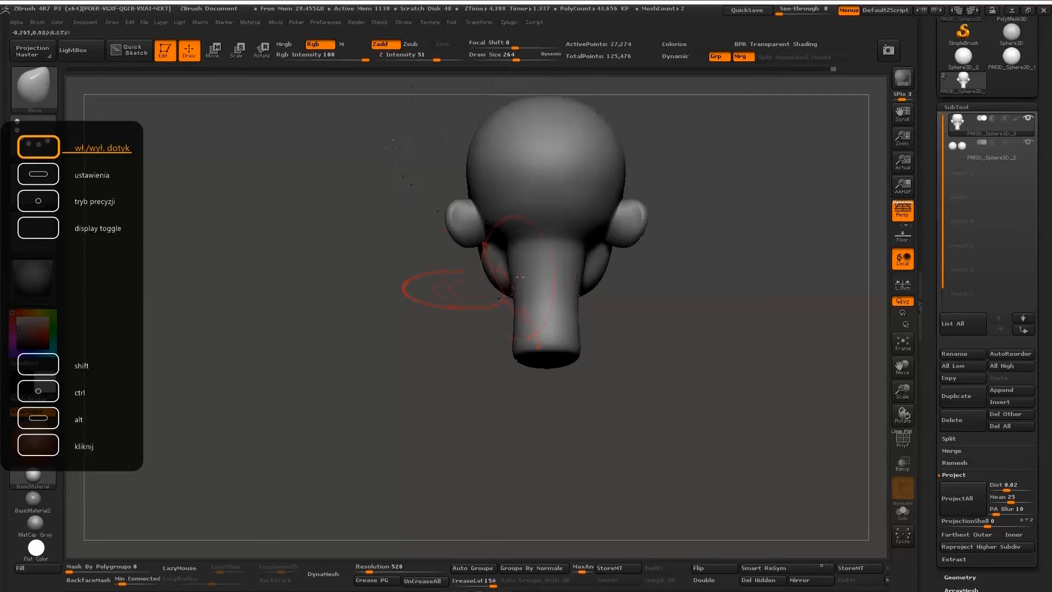
pyautogui.keyDown('ctrl'); pyautogui.moveTo(503, 230); pyautogui.dragTo(508, 298, button='right'); pyautogui.keyUp('ctrl')
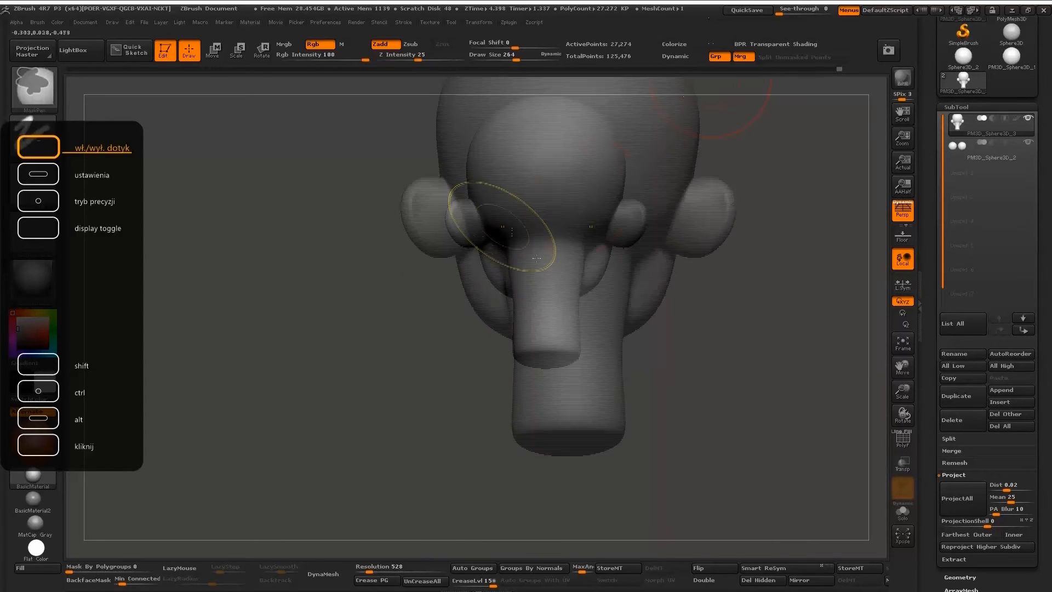
pyautogui.moveTo(521, 327); pyautogui.dragTo(512, 329)
pyautogui.moveTo(515, 329); pyautogui.dragTo(555, 325, button='right')
pyautogui.moveTo(568, 320); pyautogui.dragTo(565, 319)
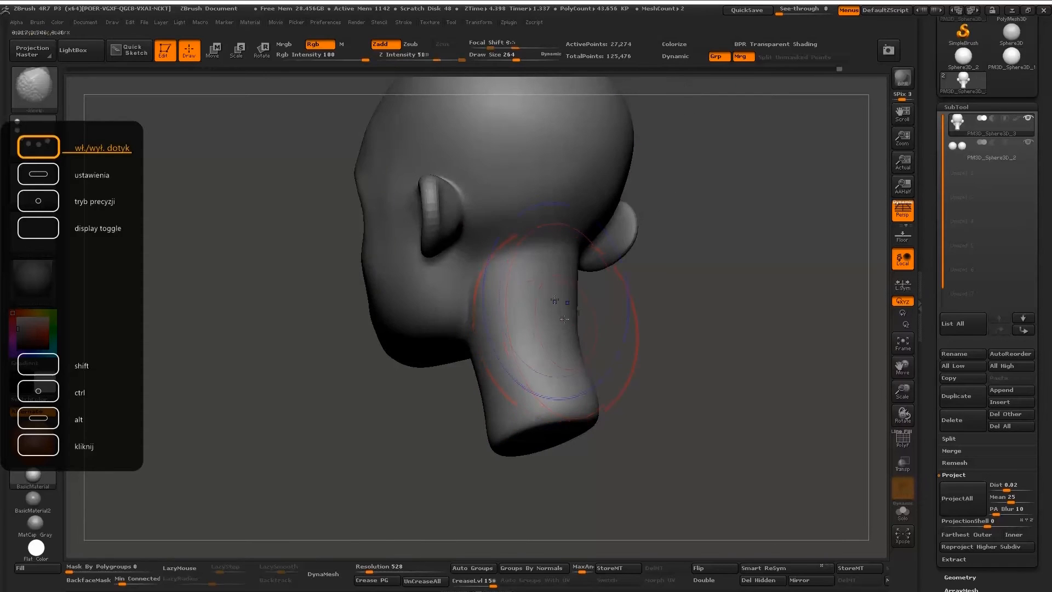
# - Drop the head mesh to a lower subdivision level and smooth the neck
pyautogui.moveTo(530, 361); pyautogui.dragTo(581, 321, button='right')
pyautogui.hotkey('shift', 'd')
pyautogui.moveTo(514, 361); pyautogui.dragTo(547, 352, button='right')
pyautogui.keyDown('shift'); pyautogui.moveTo(516, 360); pyautogui.dragTo(522, 375); pyautogui.keyUp('shift')
pyautogui.keyDown('shift'); pyautogui.moveTo(527, 368); pyautogui.dragTo(540, 344, button='right'); pyautogui.keyUp('shift')
pyautogui.keyDown('alt'); pyautogui.moveTo(540, 312); pyautogui.dragTo(528, 380, button='right'); pyautogui.keyUp('alt')
pyautogui.keyDown('alt'); pyautogui.moveTo(551, 317); pyautogui.dragTo(574, 411, button='right'); pyautogui.keyUp('alt')
# - Reshape the upper forehead and front of the skull in side view with the Move brush at Draw Size 311
pyautogui.press('s')
pyautogui.moveTo(582, 262); pyautogui.dragTo(592, 261)
pyautogui.moveTo(556, 224); pyautogui.dragTo(646, 180, button='right')
pyautogui.press('s')
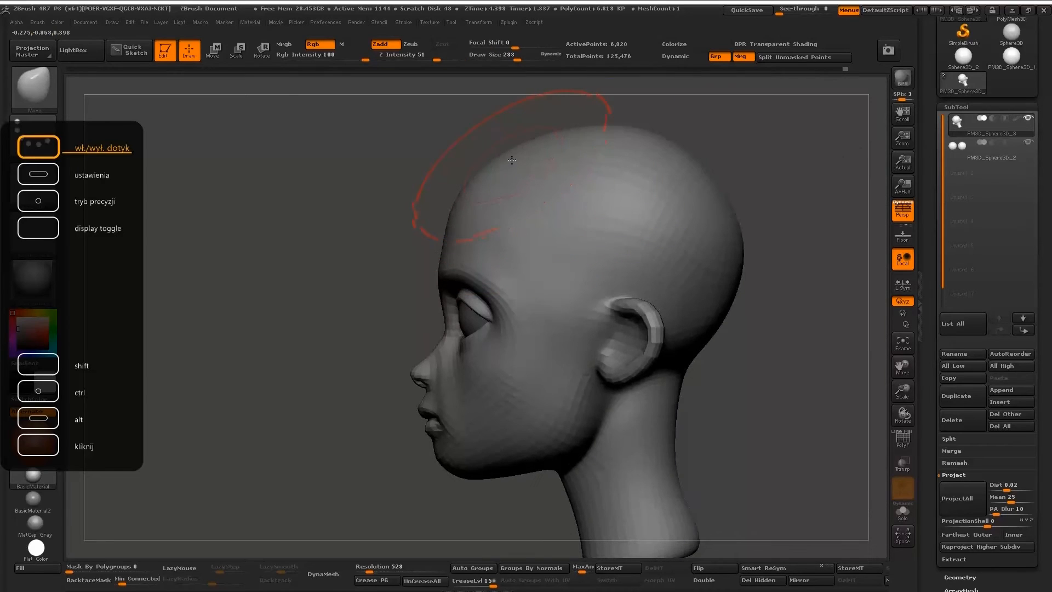
pyautogui.press('s')
pyautogui.moveTo(491, 166); pyautogui.dragTo(493, 166)
pyautogui.moveTo(499, 160); pyautogui.dragTo(495, 156)
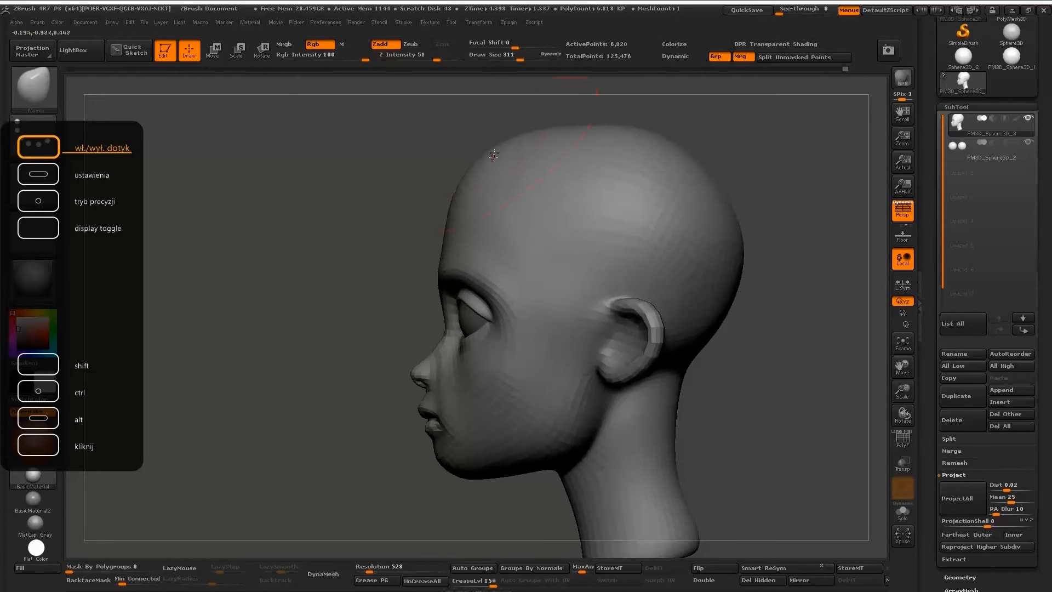
# - Adjust the profile of the lips, jaw corner and chin with the Move brush at Draw Size 214
pyautogui.keyDown('shift'); pyautogui.moveTo(499, 159); pyautogui.dragTo(551, 121, button='right'); pyautogui.keyUp('shift')
pyautogui.moveTo(551, 164); pyautogui.dragTo(454, 171, button='right')
pyautogui.moveTo(588, 189)
pyautogui.mouseDown(button='right')
pyautogui.moveTo(593, 167)
pyautogui.moveTo(614, 176)
pyautogui.moveTo(704, 247)
pyautogui.mouseUp(button='right')
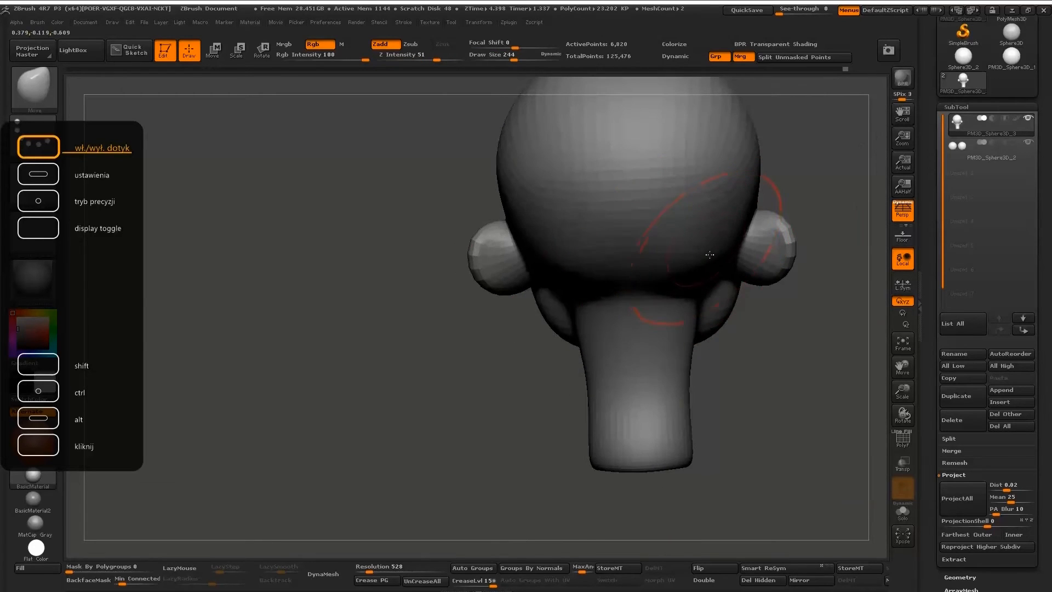
pyautogui.keyDown('shift'); pyautogui.moveTo(615, 254); pyautogui.dragTo(613, 223, button='right'); pyautogui.keyUp('shift')
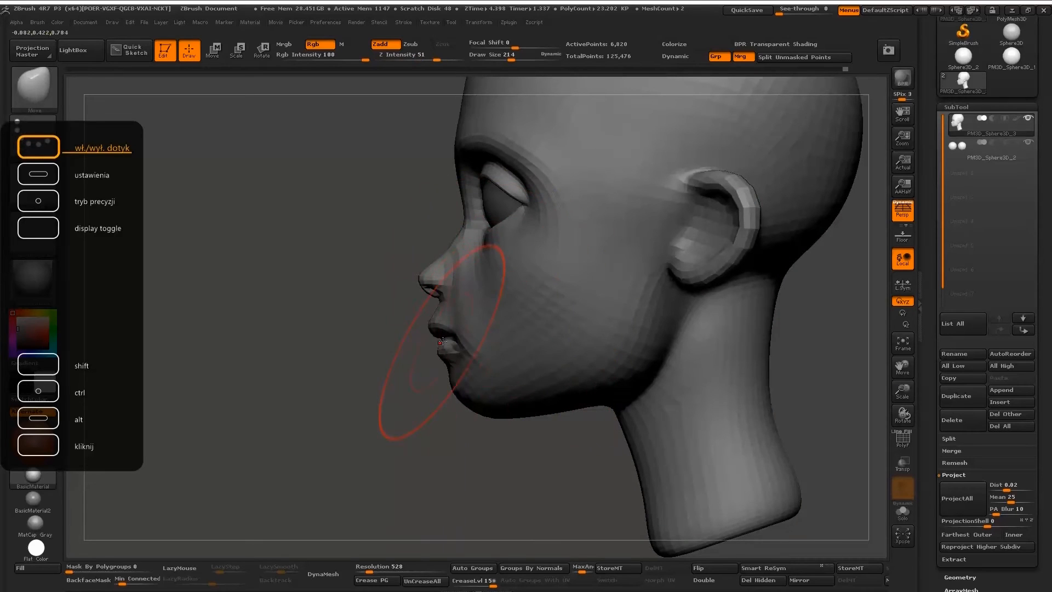
pyautogui.moveTo(442, 341); pyautogui.dragTo(439, 335)
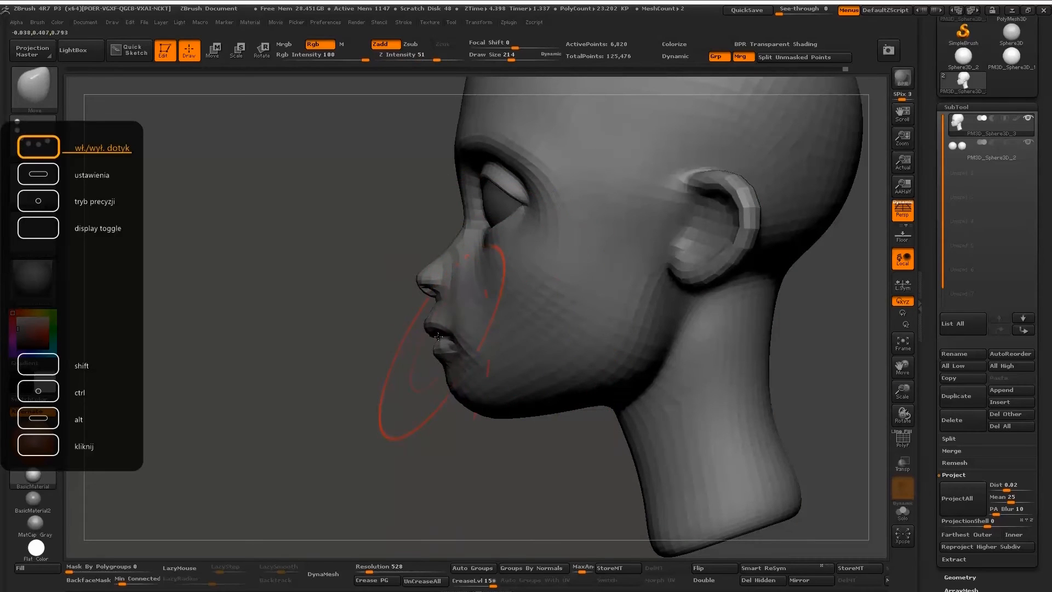
pyautogui.moveTo(649, 370); pyautogui.dragTo(644, 362)
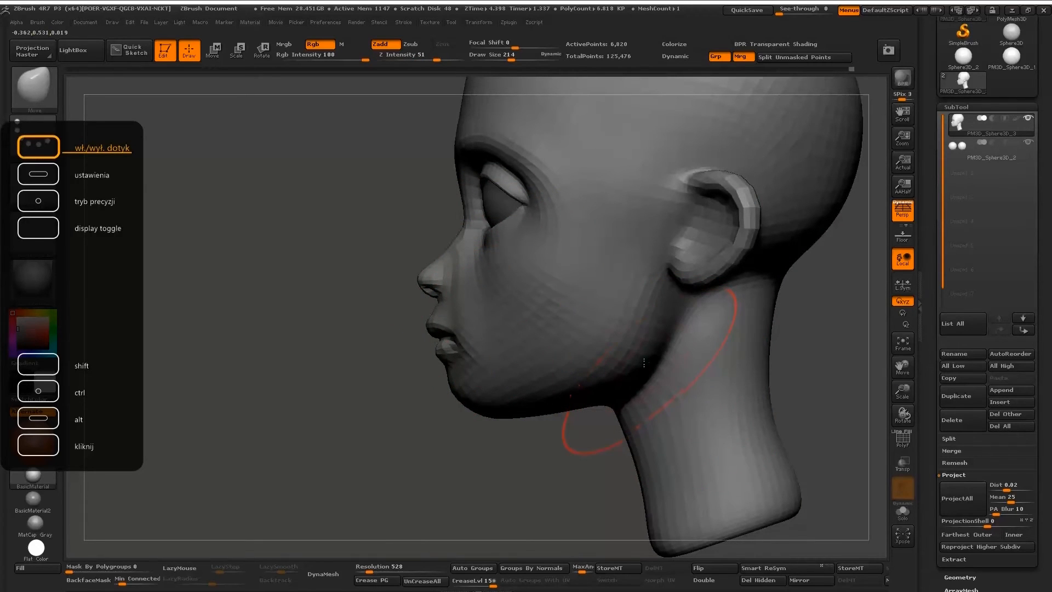
pyautogui.moveTo(448, 389); pyautogui.dragTo(459, 372)
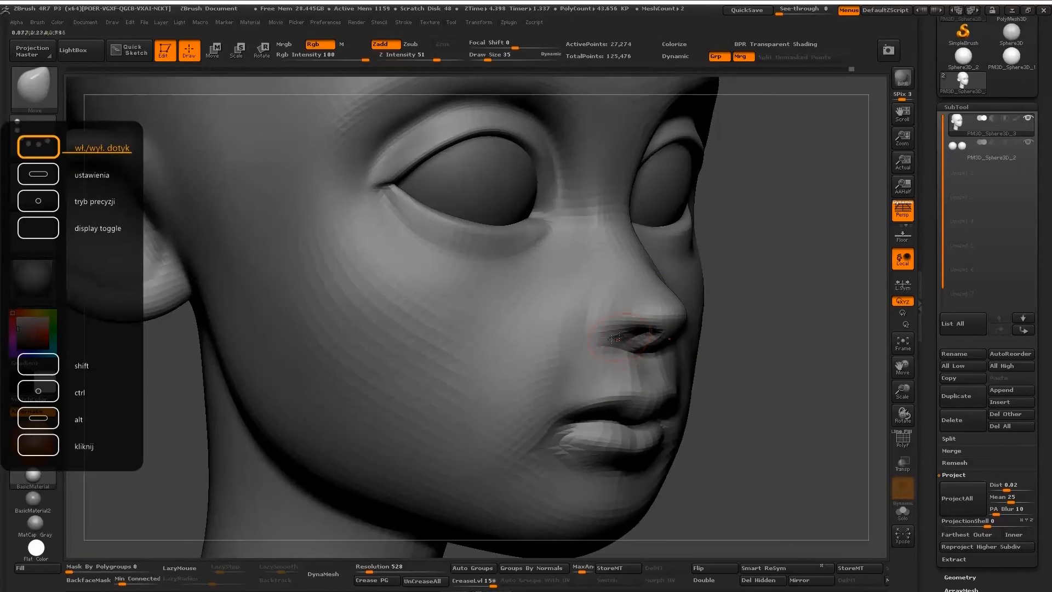
# - Reshape the nostril with the Move brush at Draw Size 35
pyautogui.moveTo(614, 339); pyautogui.dragTo(644, 356)
pyautogui.moveTo(637, 368)
pyautogui.mouseDown(button='right')
pyautogui.moveTo(545, 244)
pyautogui.moveTo(580, 287)
pyautogui.moveTo(583, 266)
pyautogui.moveTo(594, 271)
pyautogui.mouseUp(button='right')
pyautogui.press('b')
pyautogui.press('d')
pyautogui.moveTo(667, 256); pyautogui.dragTo(651, 263, button='right')
# - Flatten the skin between the nose and upper lip with the TrimDynamic brush at Draw Size 37
pyautogui.press('b')
pyautogui.press('t')
pyautogui.press('d')
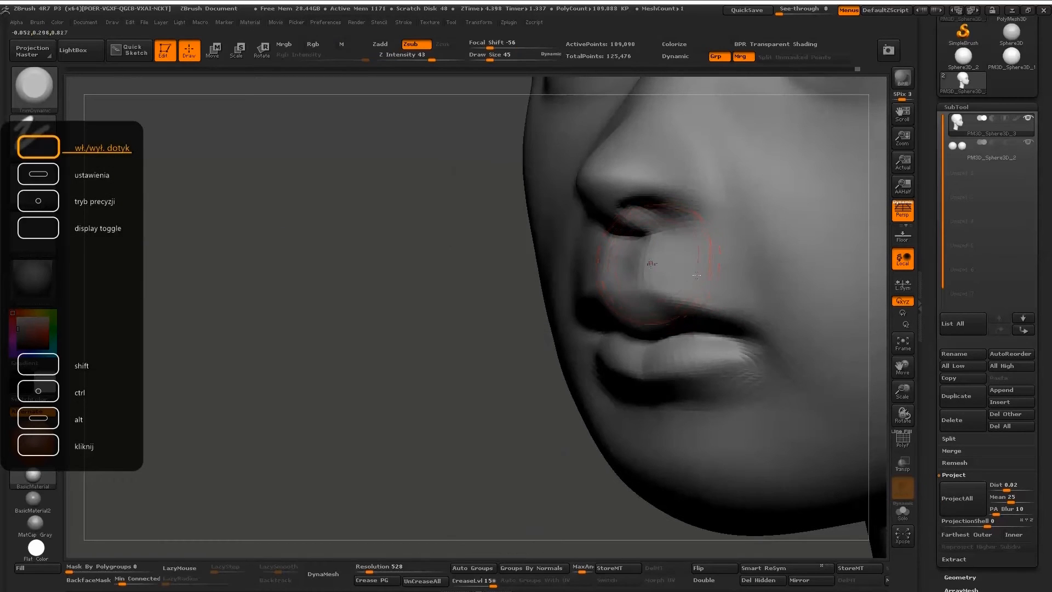
pyautogui.press('s')
pyautogui.moveTo(651, 263)
pyautogui.mouseDown()
pyautogui.moveTo(638, 263)
pyautogui.moveTo(671, 273)
pyautogui.mouseUp()
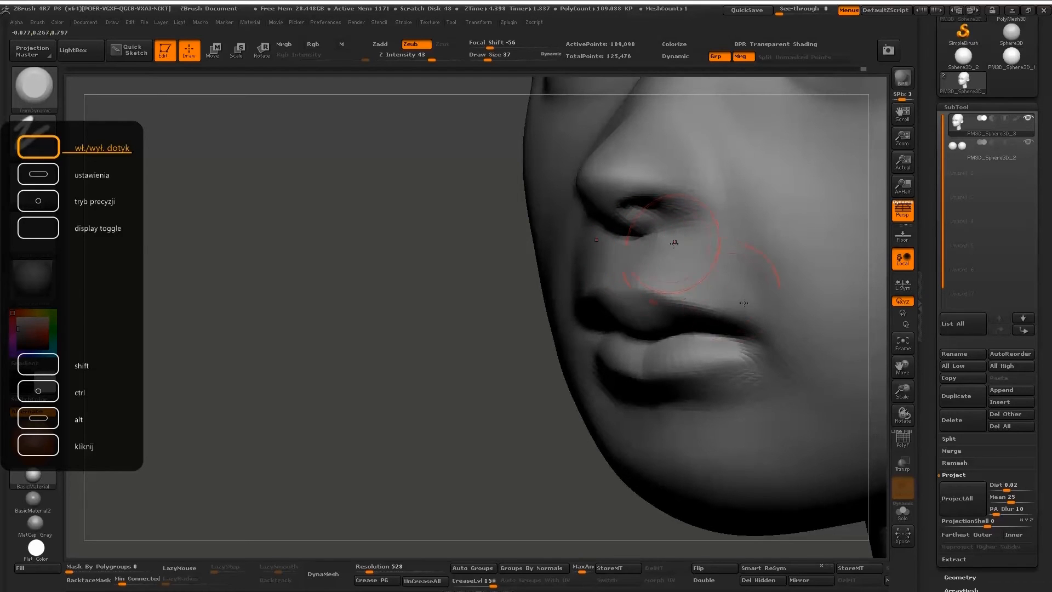
pyautogui.keyDown('shift'); pyautogui.moveTo(673, 243); pyautogui.dragTo(595, 258, button='right'); pyautogui.keyUp('shift')
pyautogui.moveTo(516, 361); pyautogui.dragTo(527, 295, button='right')
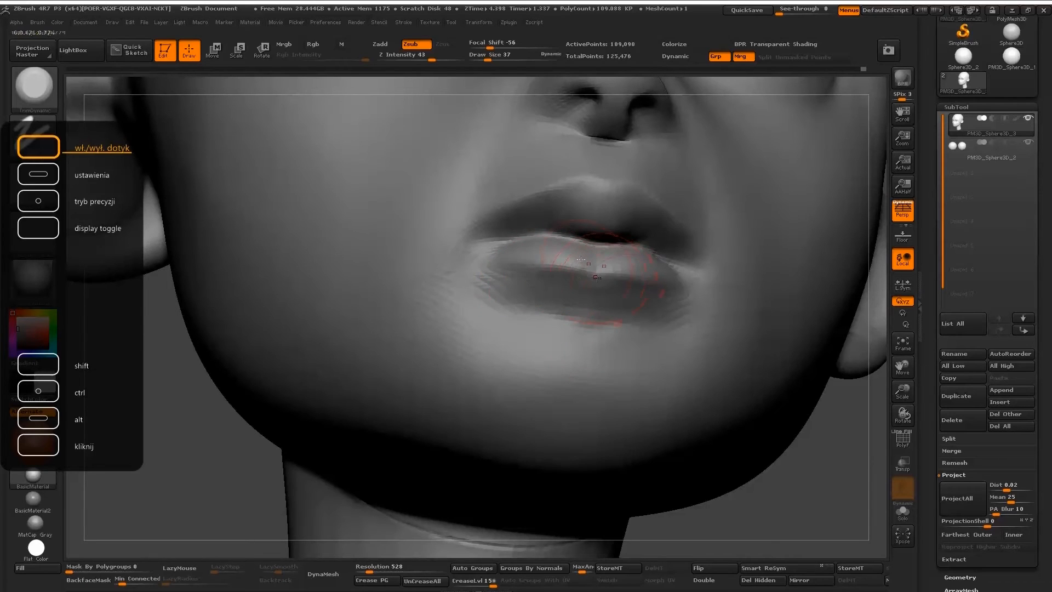
# - Build up the lower lip with the ClayBuildup brush at a reduced Draw Size of 22
pyautogui.moveTo(596, 277); pyautogui.dragTo(564, 265, button='right')
pyautogui.press('b')
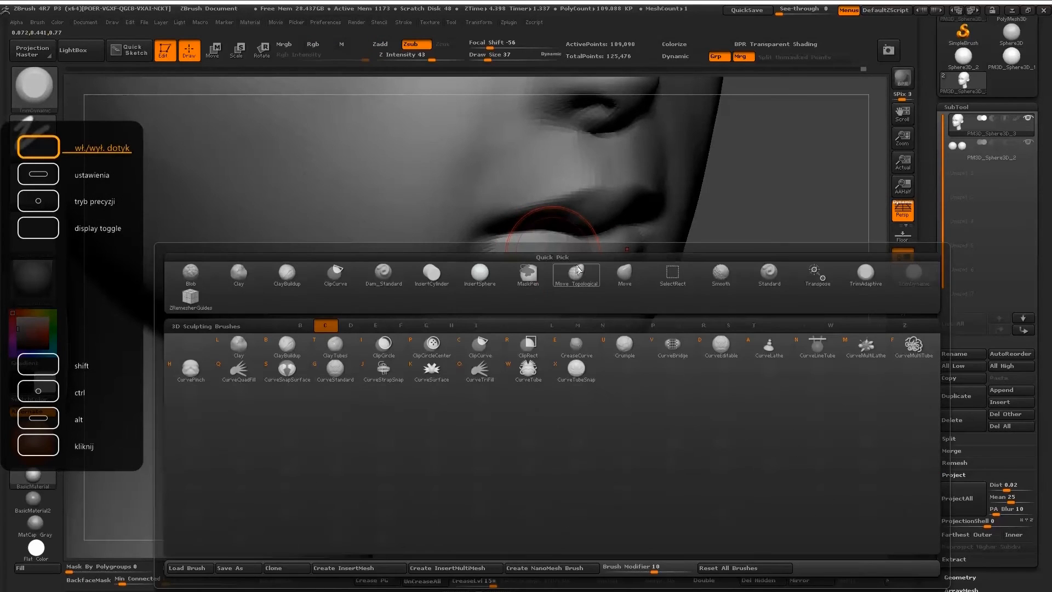
pyautogui.press('b')
pyautogui.press('c')
pyautogui.press('b')
pyautogui.keyDown('ctrl'); pyautogui.moveTo(588, 219); pyautogui.dragTo(582, 266, button='right'); pyautogui.keyUp('ctrl')
pyautogui.press('s')
pyautogui.click(579, 267)
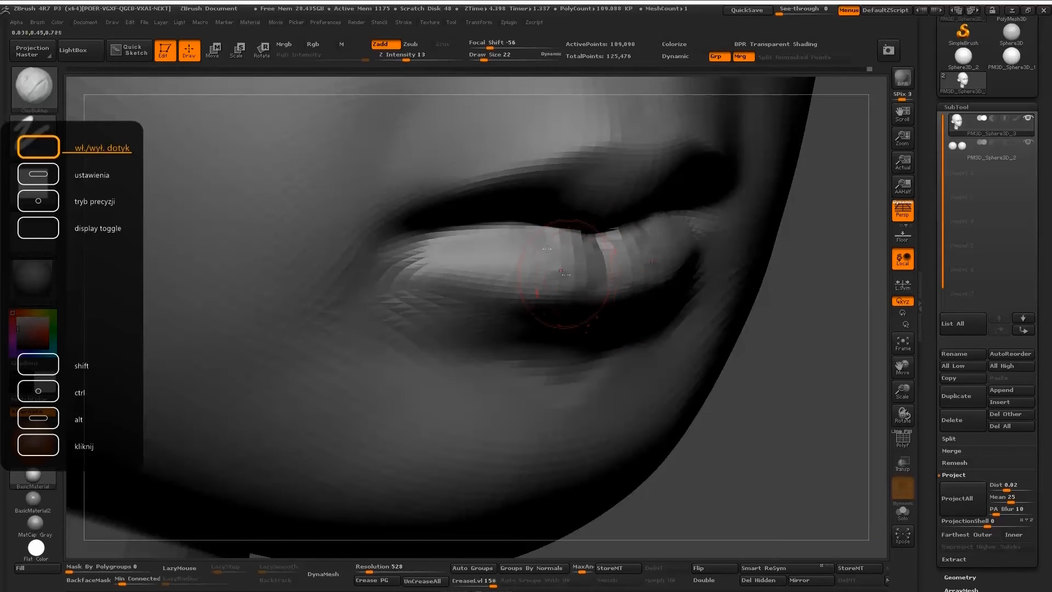
pyautogui.moveTo(585, 268); pyautogui.dragTo(490, 245)
pyautogui.moveTo(491, 234)
pyautogui.mouseDown(button='right')
pyautogui.moveTo(501, 226)
pyautogui.moveTo(500, 236)
pyautogui.mouseUp(button='right')
pyautogui.moveTo(547, 263)
pyautogui.mouseDown(button='right')
pyautogui.moveTo(491, 241)
pyautogui.moveTo(540, 244)
pyautogui.mouseUp(button='right')
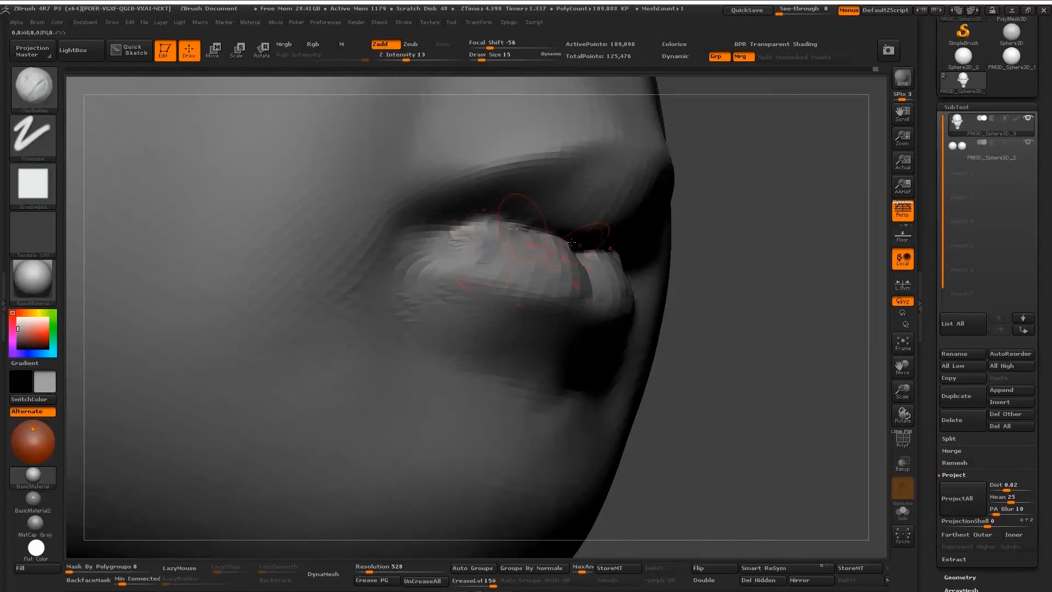
# - Puff up the lower lip with the Inflat brush at Draw Size 35 and smooth its surface
pyautogui.press('b')
pyautogui.press('i')
pyautogui.press('n')
pyautogui.moveTo(521, 253); pyautogui.dragTo(485, 252, button='right')
pyautogui.press('s')
pyautogui.moveTo(485, 252); pyautogui.dragTo(551, 257)
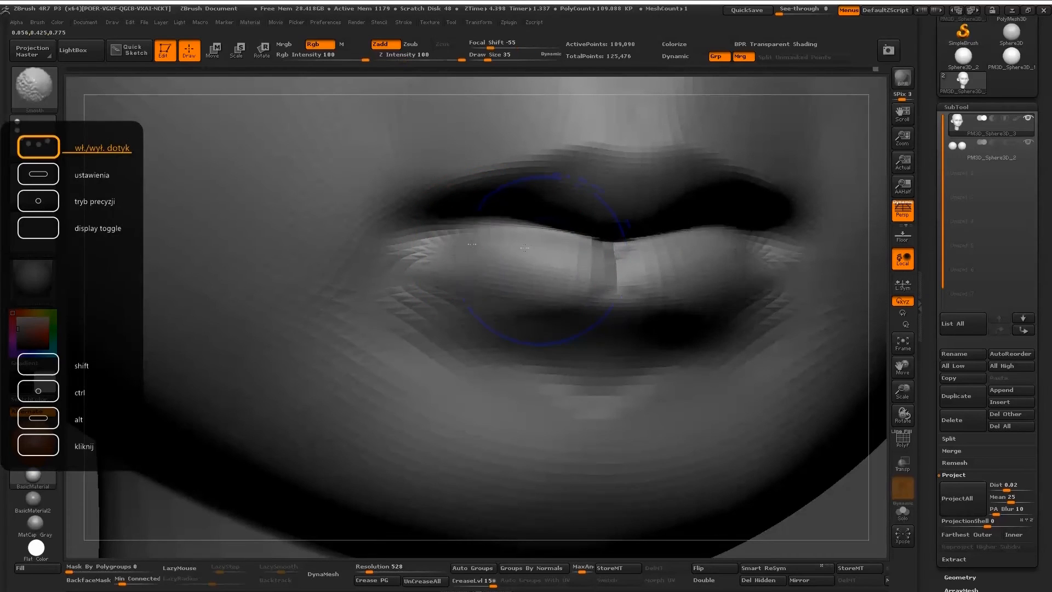
pyautogui.moveTo(484, 247); pyautogui.dragTo(526, 245, button='right')
pyautogui.moveTo(634, 219); pyautogui.dragTo(510, 197, button='right')
# - Flatten the planes of the upper lip with the TrimDynamic brush at Draw Size 35
pyautogui.press('b')
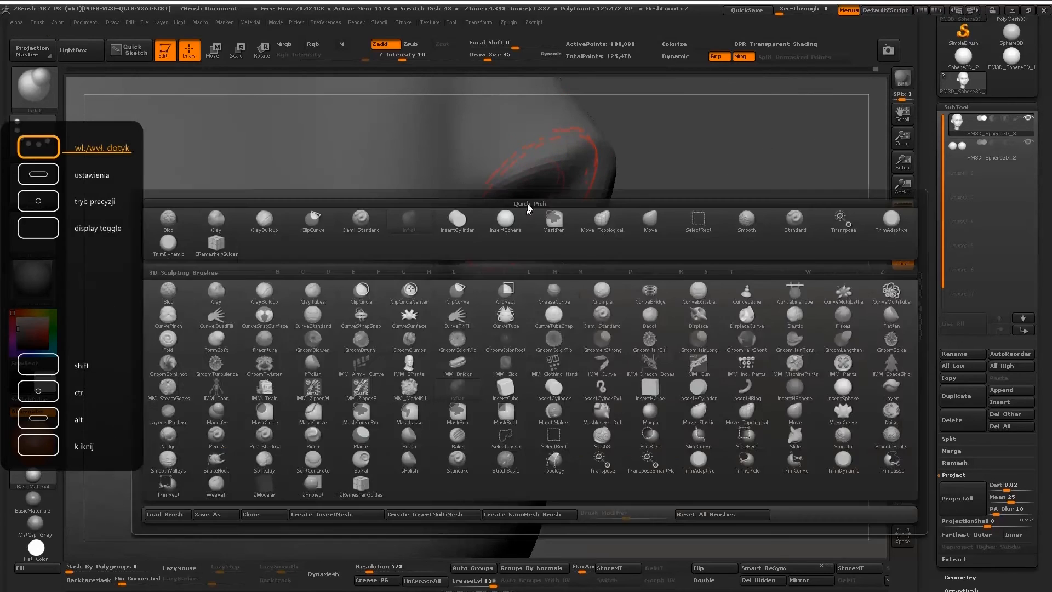
pyautogui.press('t')
pyautogui.press('d')
pyautogui.moveTo(510, 195); pyautogui.dragTo(582, 168)
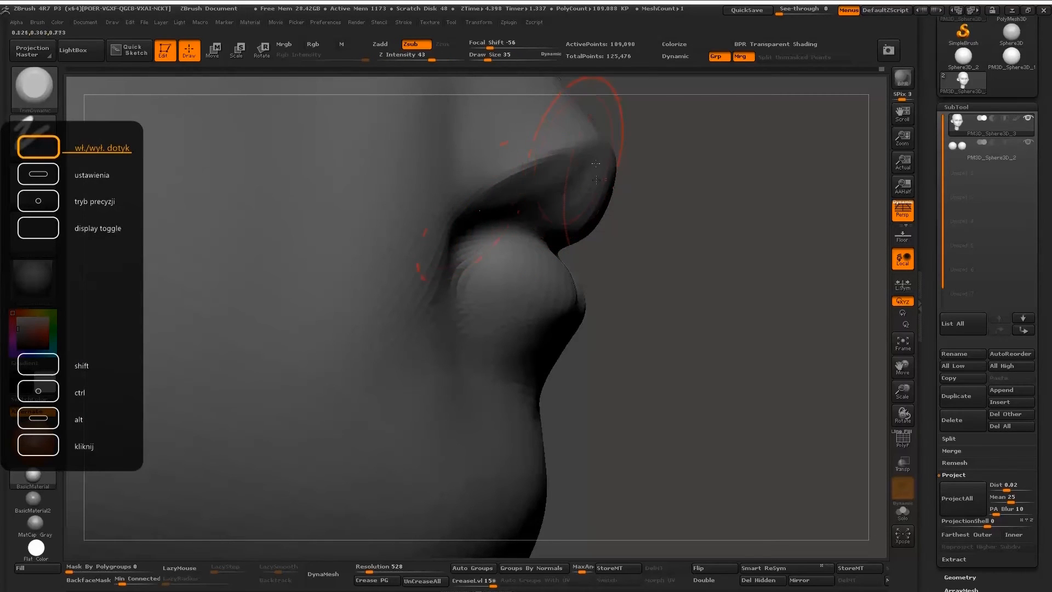
pyautogui.moveTo(539, 180); pyautogui.dragTo(606, 185, button='right')
pyautogui.moveTo(620, 215)
pyautogui.mouseDown()
pyautogui.moveTo(639, 221)
pyautogui.moveTo(540, 214)
pyautogui.mouseUp()
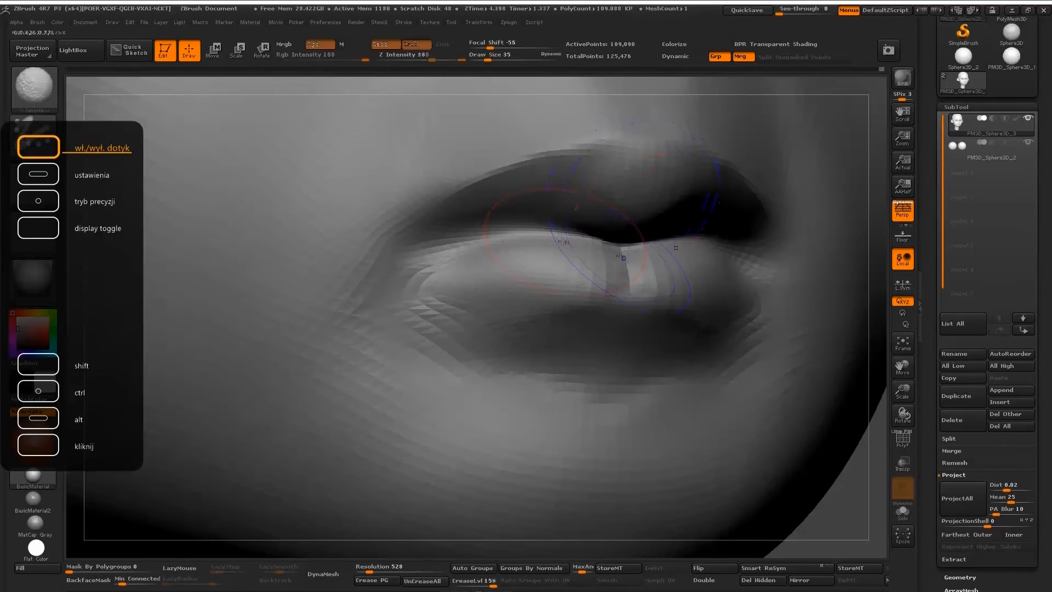
# - Smooth both lips and trim the remaining uneven areas around the mouth
pyautogui.moveTo(614, 219); pyautogui.dragTo(528, 233, button='right')
pyautogui.keyDown('shift'); pyautogui.moveTo(562, 288); pyautogui.dragTo(594, 258); pyautogui.keyUp('shift')
pyautogui.moveTo(593, 258); pyautogui.dragTo(679, 241, button='right')
pyautogui.moveTo(608, 164)
pyautogui.keyDown('shift'); pyautogui.mouseDown()
pyautogui.moveTo(710, 161)
pyautogui.moveTo(699, 230)
pyautogui.mouseUp(); pyautogui.keyUp('shift')
pyautogui.moveTo(699, 230); pyautogui.dragTo(680, 225, button='right')
pyautogui.moveTo(680, 225); pyautogui.dragTo(729, 241)
pyautogui.keyDown('ctrl'); pyautogui.moveTo(729, 242); pyautogui.dragTo(676, 225, button='right'); pyautogui.keyUp('ctrl')
pyautogui.keyDown('ctrl'); pyautogui.moveTo(535, 285); pyautogui.dragTo(586, 234, button='right'); pyautogui.keyUp('ctrl')
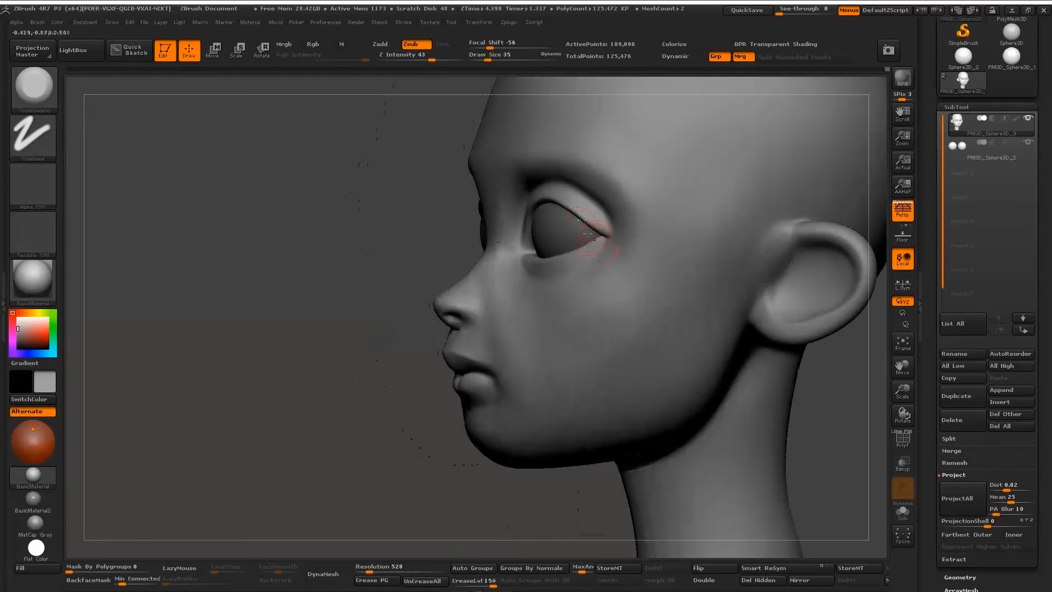
# - Choose the Standard brush, set its Draw Size to 86 and drop the head one subdivision level
pyautogui.moveTo(604, 179); pyautogui.dragTo(534, 191, button='right')
pyautogui.press('b')
pyautogui.press('s')
pyautogui.press('t')
pyautogui.press('s')
pyautogui.moveTo(518, 194); pyautogui.dragTo(523, 194)
pyautogui.moveTo(520, 196)
pyautogui.mouseDown(button='right')
pyautogui.moveTo(472, 214)
pyautogui.moveTo(515, 185)
pyautogui.mouseUp(button='right')
pyautogui.hotkey('shift', 'd')
pyautogui.press('s')
pyautogui.moveTo(496, 196); pyautogui.dragTo(499, 195)
# - Undo the first socket stroke and recarve the hollow from the nose bridge along the brow at Z Intensity 15
pyautogui.keyDown('alt'); pyautogui.moveTo(467, 230); pyautogui.dragTo(489, 203); pyautogui.keyUp('alt')
pyautogui.hotkey('ctrl', 'z')
pyautogui.press('space')
pyautogui.moveTo(489, 271); pyautogui.dragTo(480, 271)
pyautogui.hotkey('alt', 'Tab')
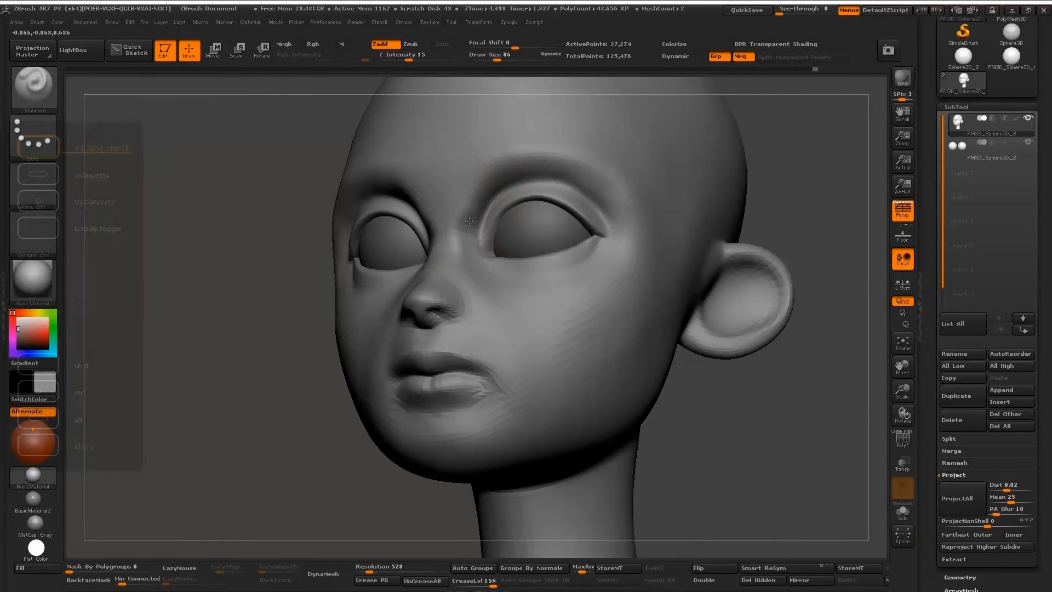
pyautogui.moveTo(469, 222)
pyautogui.keyDown('alt'); pyautogui.mouseDown()
pyautogui.moveTo(474, 200)
pyautogui.moveTo(521, 172)
pyautogui.moveTo(575, 171)
pyautogui.moveTo(594, 183)
pyautogui.mouseUp(); pyautogui.keyUp('alt')
pyautogui.moveTo(533, 172); pyautogui.dragTo(570, 169, button='right')
# - Smooth the carved brow hollows and inner eye sockets at Draw Size 72
pyautogui.press('[')
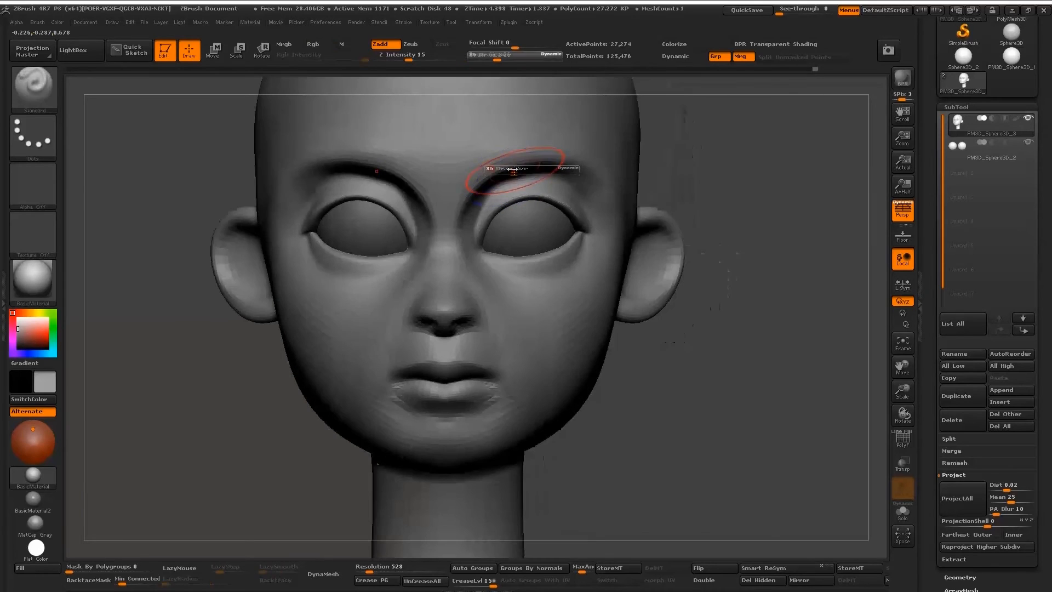
pyautogui.keyDown('shift'); pyautogui.moveTo(534, 163); pyautogui.dragTo(494, 169); pyautogui.keyUp('shift')
pyautogui.keyDown('shift'); pyautogui.moveTo(570, 158); pyautogui.dragTo(578, 163); pyautogui.keyUp('shift')
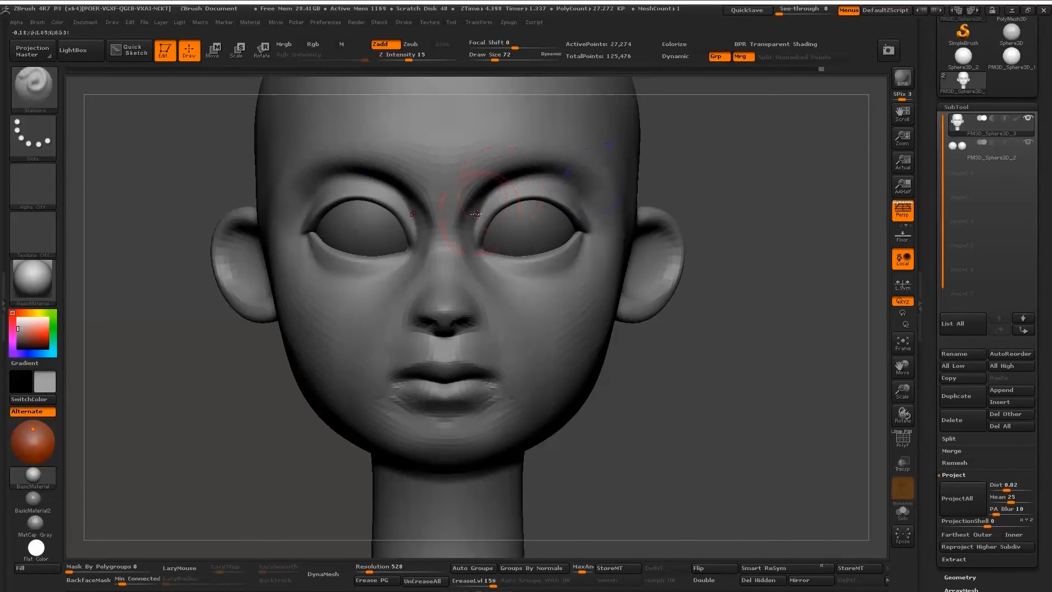
pyautogui.press('shift')
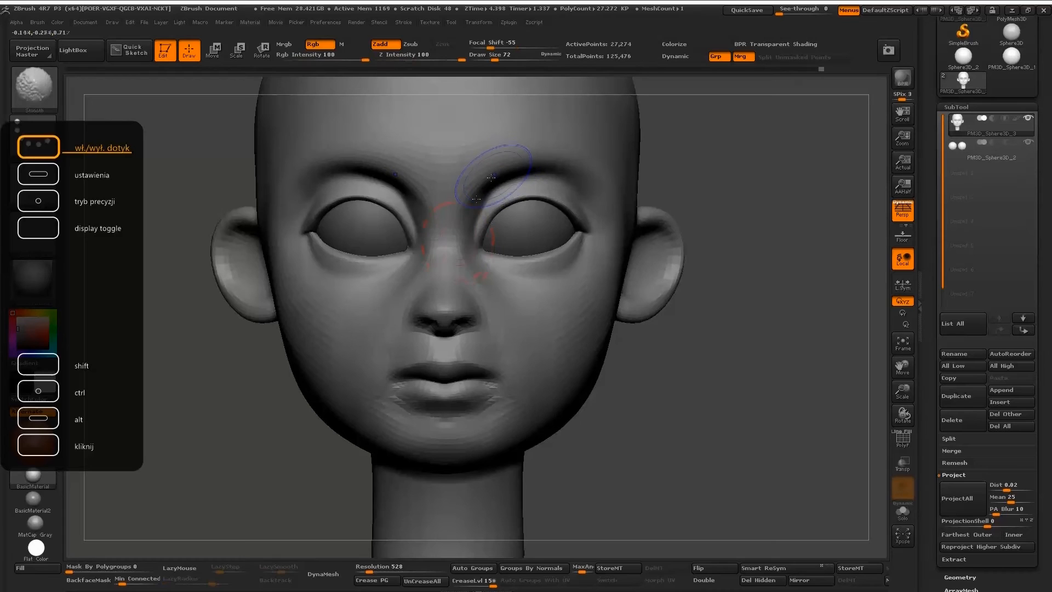
pyautogui.moveTo(361, 274)
pyautogui.mouseDown(button='right')
pyautogui.moveTo(387, 288)
pyautogui.moveTo(375, 323)
pyautogui.moveTo(361, 323)
pyautogui.mouseUp(button='right')
pyautogui.press('shift')
pyautogui.keyDown('alt'); pyautogui.moveTo(534, 197); pyautogui.dragTo(586, 268, button='right'); pyautogui.keyUp('alt')
pyautogui.moveTo(313, 233)
pyautogui.mouseDown(button='right')
pyautogui.moveTo(378, 224)
pyautogui.moveTo(374, 260)
pyautogui.mouseUp(button='right')
# - Adjust the contours around the eye with Move brush strokes from several angles, resizing the brush between them
pyautogui.press('s')
pyautogui.moveTo(373, 266); pyautogui.dragTo(364, 265)
pyautogui.moveTo(333, 303)
pyautogui.mouseDown(button='right')
pyautogui.moveTo(617, 294)
pyautogui.moveTo(505, 258)
pyautogui.moveTo(491, 267)
pyautogui.mouseUp(button='right')
pyautogui.press('b')
pyautogui.press('v')
pyautogui.press('s')
pyautogui.moveTo(511, 281); pyautogui.dragTo(515, 278)
pyautogui.press('s')
pyautogui.moveTo(511, 273)
pyautogui.mouseDown(button='right')
pyautogui.moveTo(493, 251)
pyautogui.moveTo(486, 298)
pyautogui.mouseUp(button='right')
pyautogui.click(480, 252)
pyautogui.press('s')
pyautogui.click(488, 304)
pyautogui.moveTo(492, 305); pyautogui.dragTo(489, 305)
pyautogui.moveTo(488, 301); pyautogui.dragTo(430, 254, button='right')
pyautogui.moveTo(428, 255); pyautogui.dragTo(430, 260)
pyautogui.moveTo(437, 276)
pyautogui.mouseDown(button='right')
pyautogui.moveTo(466, 348)
pyautogui.moveTo(514, 349)
pyautogui.mouseUp(button='right')
# - Build up the brow fold above the eye with the Clay brush at Z Intensity 13, reducing Draw Size to 60
pyautogui.press('b')
pyautogui.press('c')
pyautogui.press('l')
pyautogui.press('space')
pyautogui.click(510, 389)
pyautogui.moveTo(450, 332)
pyautogui.mouseDown(button='right')
pyautogui.moveTo(492, 306)
pyautogui.moveTo(485, 203)
pyautogui.mouseUp(button='right')
pyautogui.press('s')
pyautogui.click(476, 311)
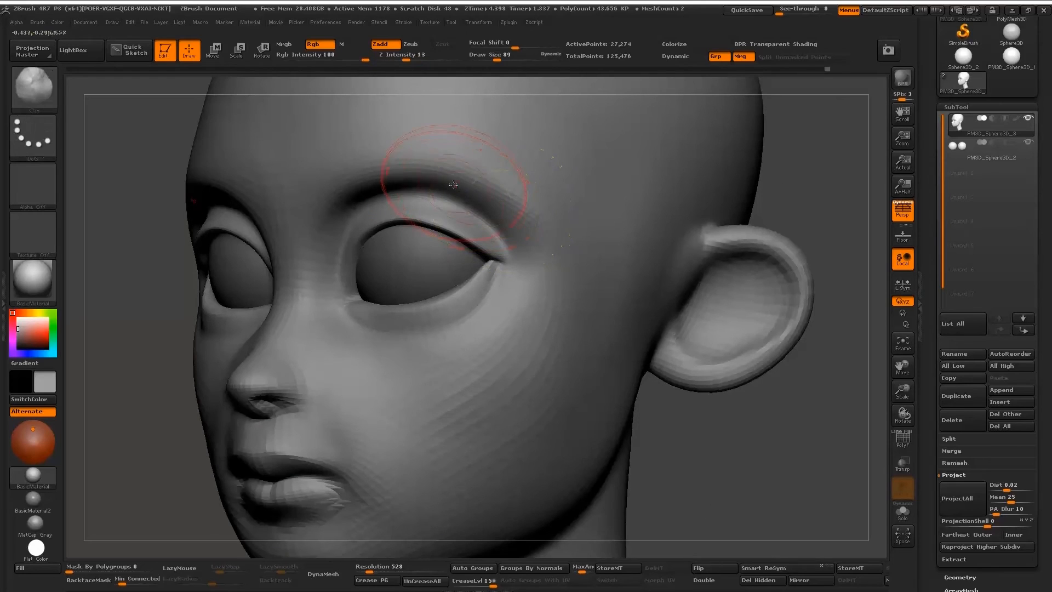
pyautogui.moveTo(453, 178); pyautogui.dragTo(518, 231)
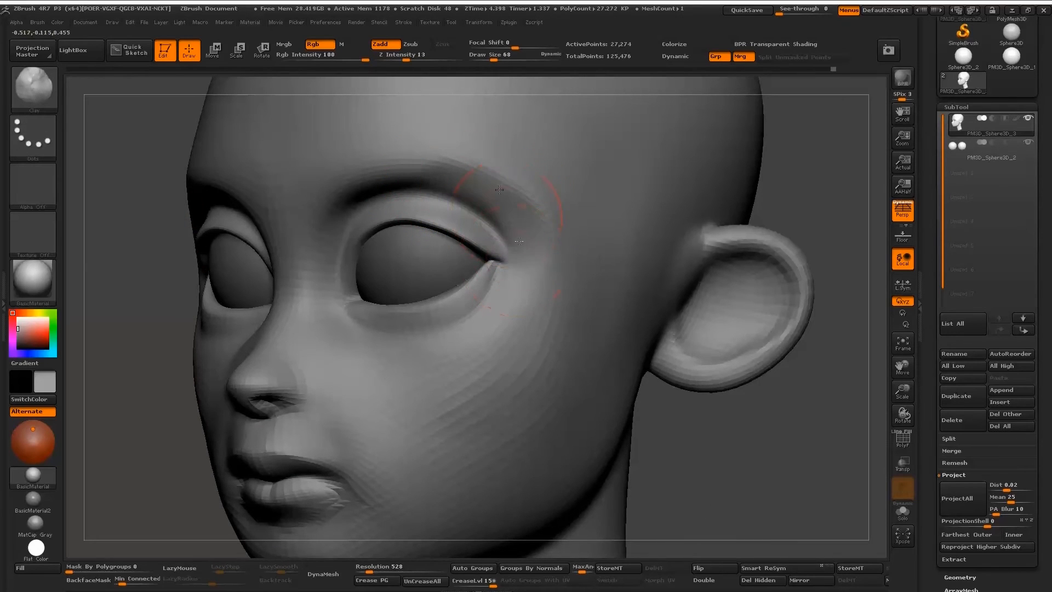
pyautogui.moveTo(438, 170)
pyautogui.mouseDown()
pyautogui.moveTo(399, 171)
pyautogui.moveTo(371, 188)
pyautogui.moveTo(391, 163)
pyautogui.mouseUp()
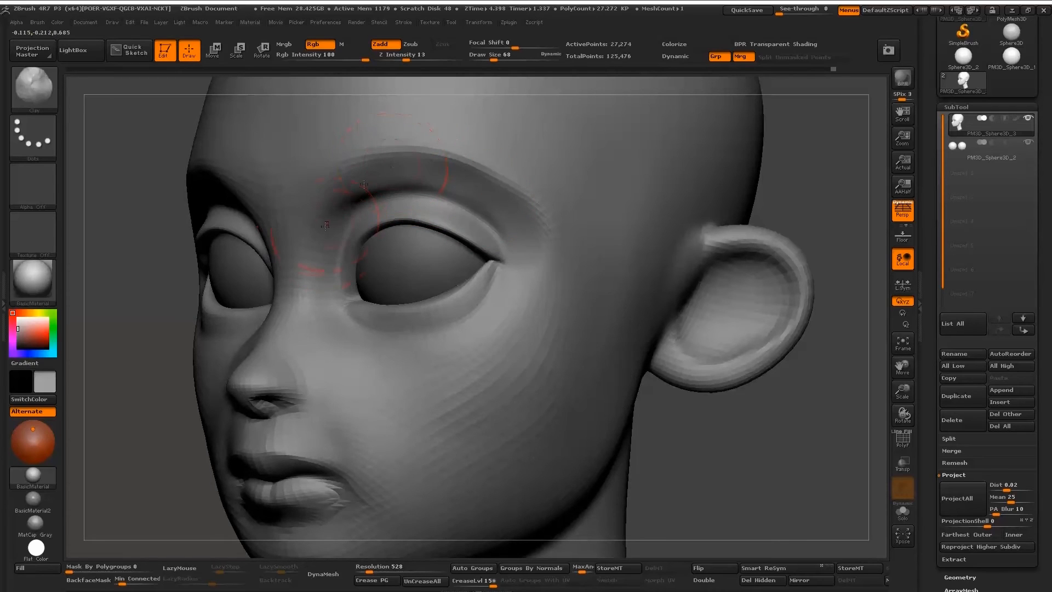
# - Smooth the brow fold above the eye and the transition around its outer corner
pyautogui.moveTo(488, 184)
pyautogui.mouseDown(button='right')
pyautogui.moveTo(552, 277)
pyautogui.moveTo(486, 235)
pyautogui.moveTo(581, 241)
pyautogui.mouseUp(button='right')
pyautogui.press('f')
pyautogui.moveTo(493, 241)
pyautogui.keyDown('alt'); pyautogui.mouseDown(button='right')
pyautogui.moveTo(378, 241)
pyautogui.moveTo(425, 307)
pyautogui.mouseUp(button='right'); pyautogui.keyUp('alt')
pyautogui.keyDown('shift'); pyautogui.moveTo(425, 246); pyautogui.dragTo(468, 240); pyautogui.keyUp('shift')
pyautogui.moveTo(539, 286); pyautogui.dragTo(459, 249, button='right')
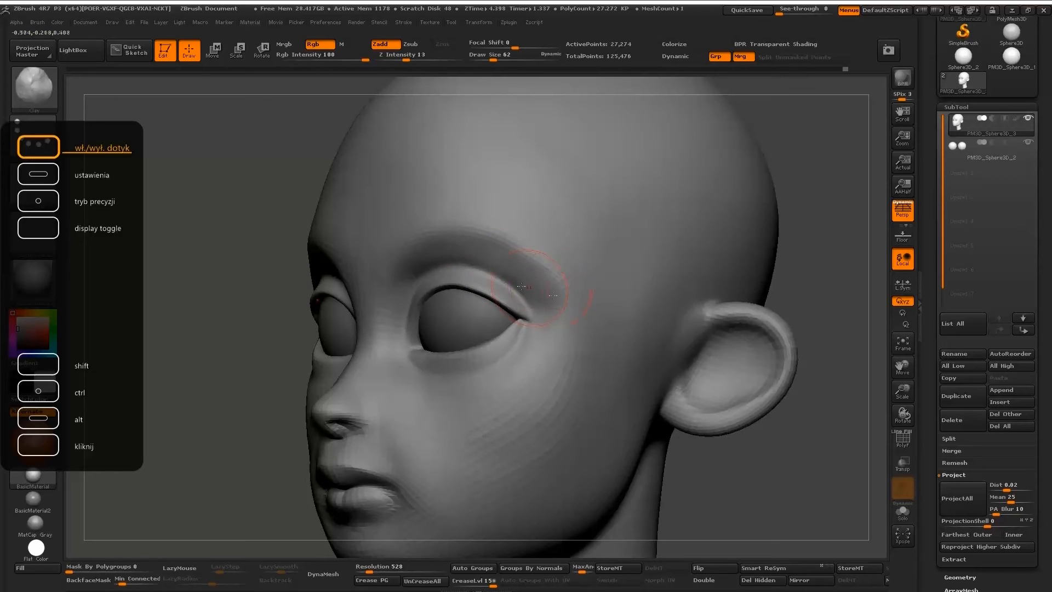
pyautogui.moveTo(534, 267)
pyautogui.keyDown('shift'); pyautogui.mouseDown()
pyautogui.moveTo(559, 281)
pyautogui.moveTo(521, 269)
pyautogui.mouseUp(); pyautogui.keyUp('shift')
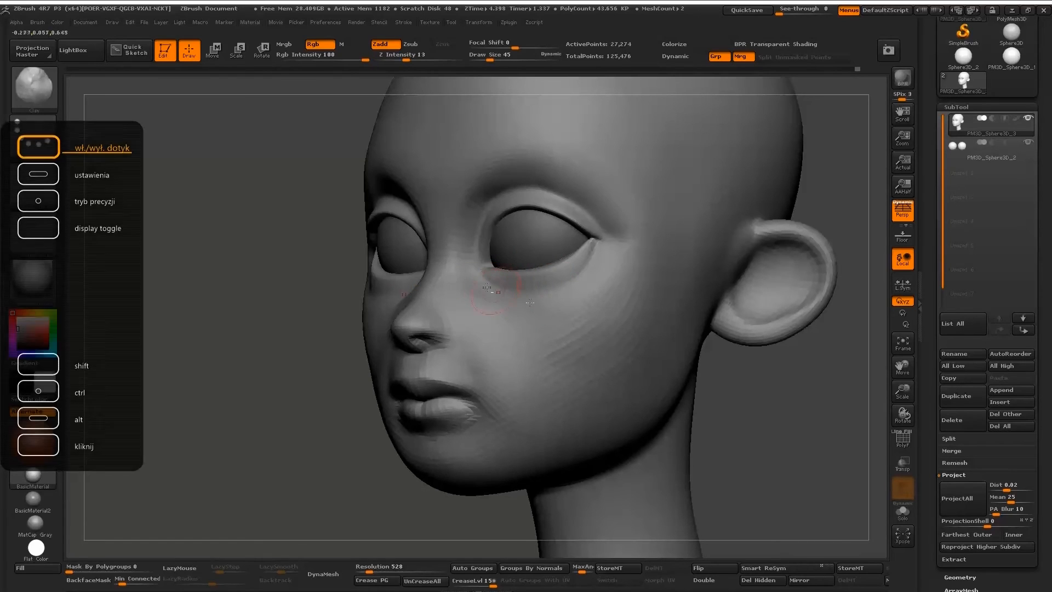
# - Carve the crease around the nostril wing with the Dam_Standard brush at Draw Size 42
pyautogui.press('s')
pyautogui.moveTo(475, 292); pyautogui.dragTo(479, 291)
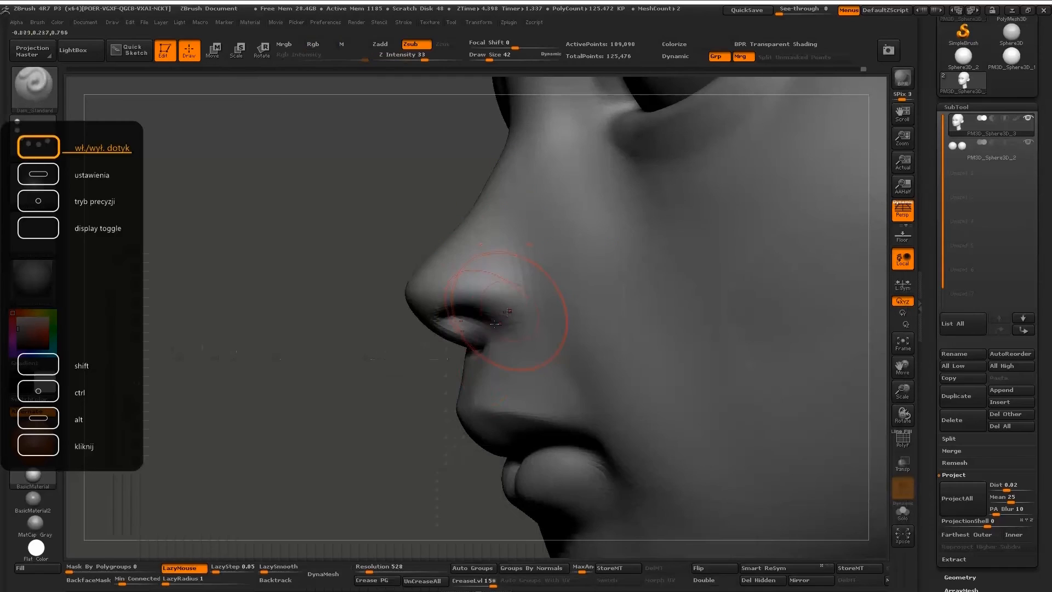
pyautogui.moveTo(501, 327)
pyautogui.mouseDown()
pyautogui.moveTo(534, 307)
pyautogui.moveTo(538, 268)
pyautogui.moveTo(523, 310)
pyautogui.mouseUp()
# - Build up the nostril edges with ClayBuildup at Z Intensity 13 and Draw Size 19, and smooth the nose base
pyautogui.moveTo(339, 324)
pyautogui.mouseDown()
pyautogui.moveTo(462, 245)
pyautogui.moveTo(441, 298)
pyautogui.mouseUp()
pyautogui.press('b')
pyautogui.press('c')
pyautogui.press('b')
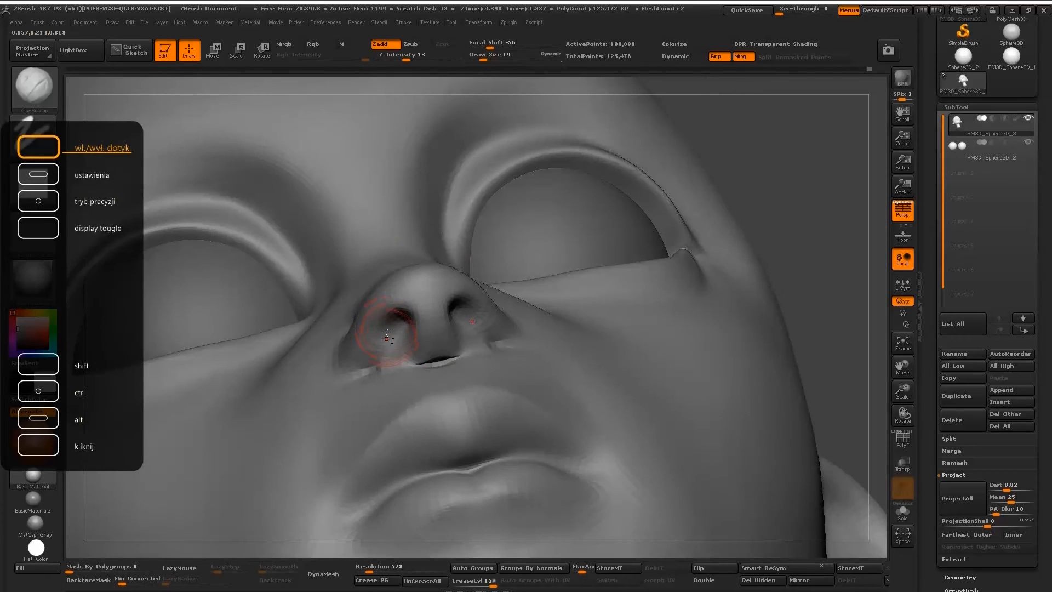
pyautogui.moveTo(397, 327)
pyautogui.mouseDown()
pyautogui.moveTo(388, 346)
pyautogui.moveTo(432, 365)
pyautogui.mouseUp()
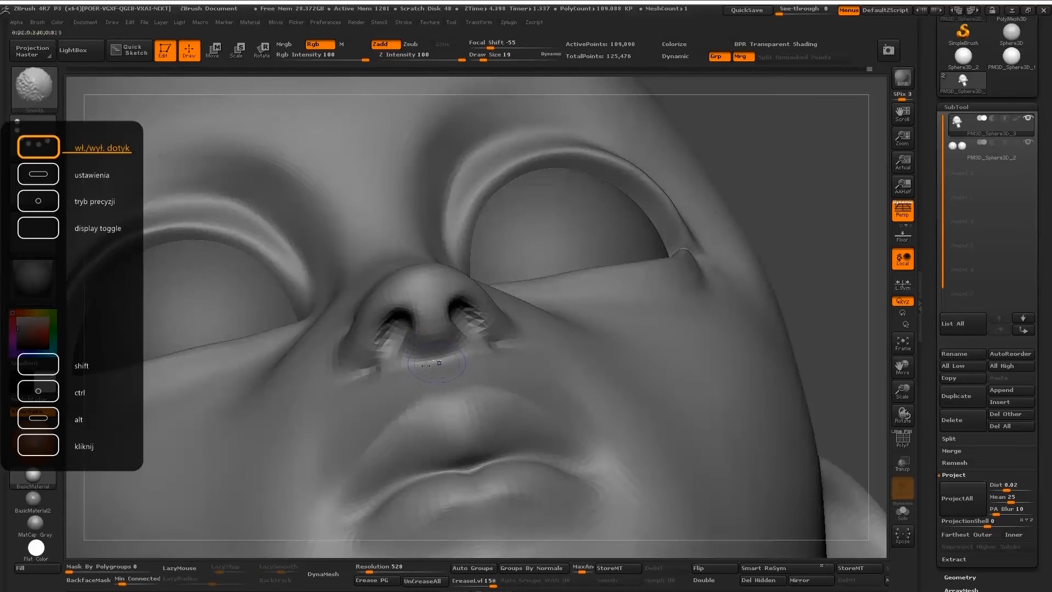
pyautogui.moveTo(436, 363); pyautogui.dragTo(429, 343, button='right')
pyautogui.keyDown('shift'); pyautogui.moveTo(429, 343); pyautogui.dragTo(427, 336); pyautogui.keyUp('shift')
# - Add volume to the side of the nose with ClayBuildup at Draw Size 37 and smooth the nostril wing
pyautogui.moveTo(428, 335)
pyautogui.mouseDown(button='right')
pyautogui.moveTo(430, 312)
pyautogui.moveTo(383, 293)
pyautogui.mouseUp(button='right')
pyautogui.press(']')
pyautogui.moveTo(406, 307); pyautogui.dragTo(375, 275)
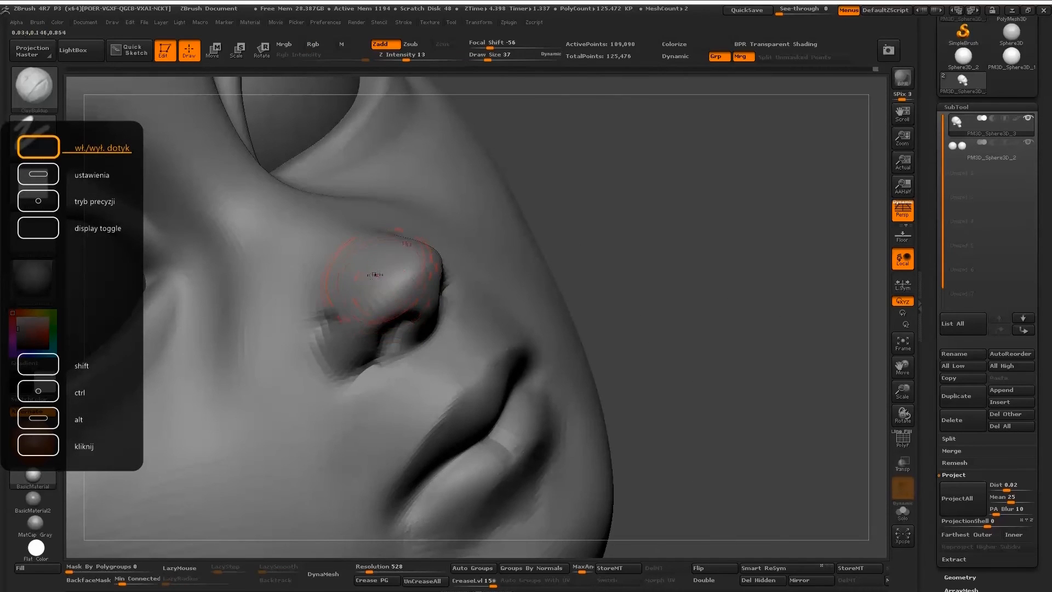
pyautogui.press('[')
pyautogui.keyDown('shift'); pyautogui.moveTo(341, 295); pyautogui.dragTo(331, 330); pyautogui.keyUp('shift')
pyautogui.moveTo(331, 331); pyautogui.dragTo(404, 268, button='right')
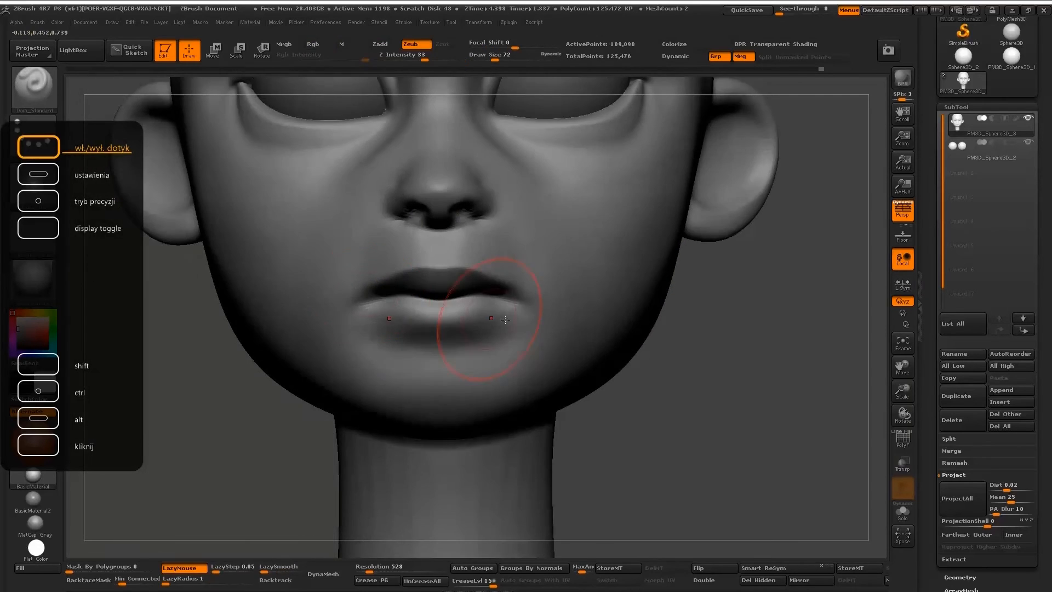
# - Reduce the Draw Size to 39 and smooth the upper lip
pyautogui.press('space')
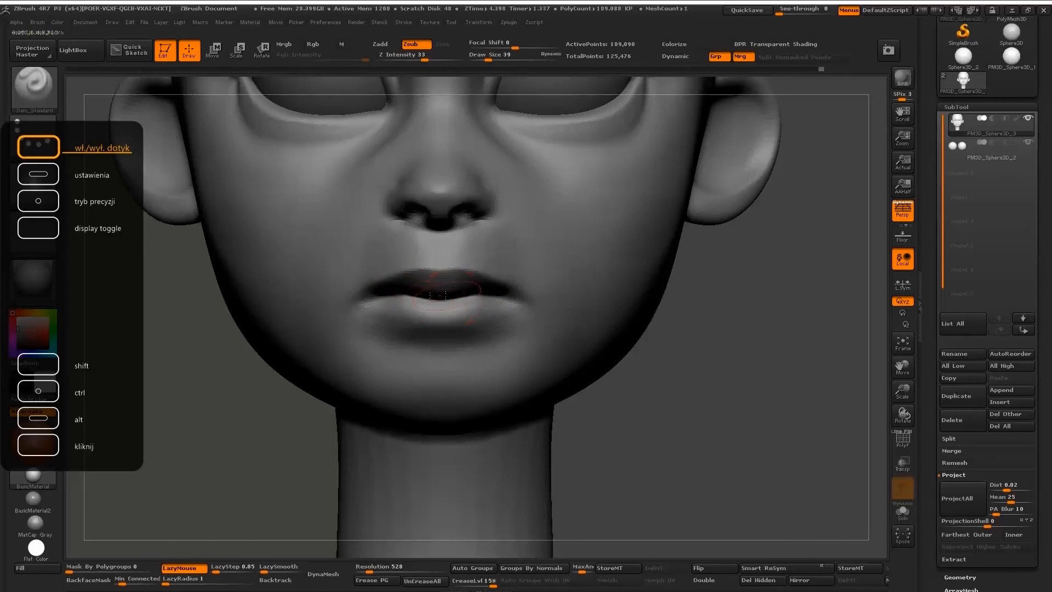
pyautogui.moveTo(438, 296); pyautogui.dragTo(416, 282, button='right')
pyautogui.press('shift')
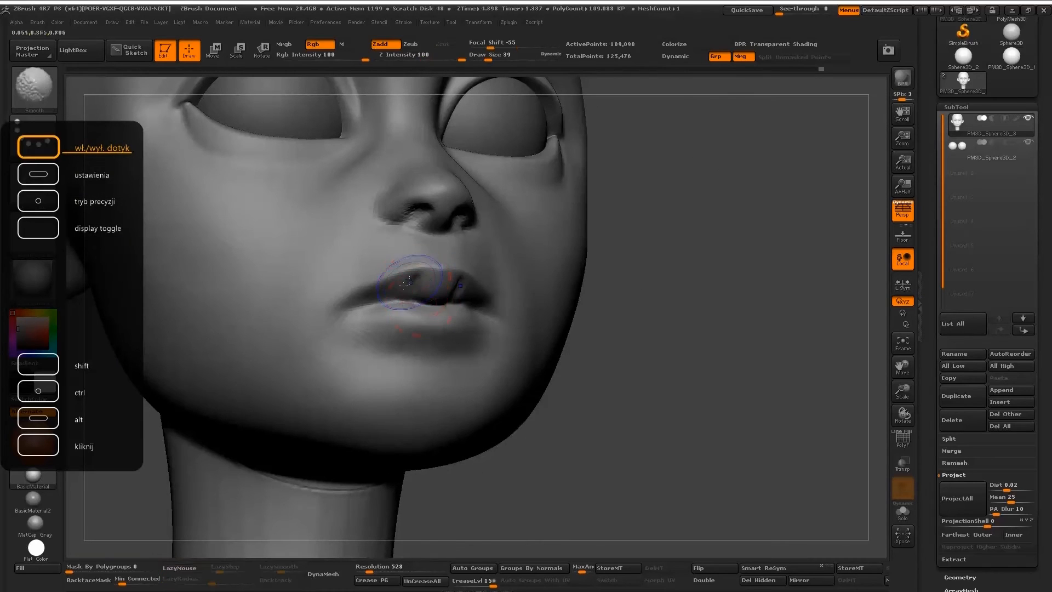
pyautogui.keyDown('shift'); pyautogui.moveTo(409, 279); pyautogui.dragTo(422, 280); pyautogui.keyUp('shift')
# - Paint a mask over the entire upper lip out to the mouth corners
pyautogui.moveTo(429, 295)
pyautogui.mouseDown(button='right')
pyautogui.moveTo(450, 295)
pyautogui.moveTo(423, 321)
pyautogui.moveTo(425, 282)
pyautogui.moveTo(442, 268)
pyautogui.mouseUp(button='right')
pyautogui.moveTo(427, 261)
pyautogui.keyDown('ctrl'); pyautogui.mouseDown()
pyautogui.moveTo(378, 250)
pyautogui.moveTo(329, 255)
pyautogui.moveTo(289, 284)
pyautogui.mouseUp(); pyautogui.keyUp('ctrl')
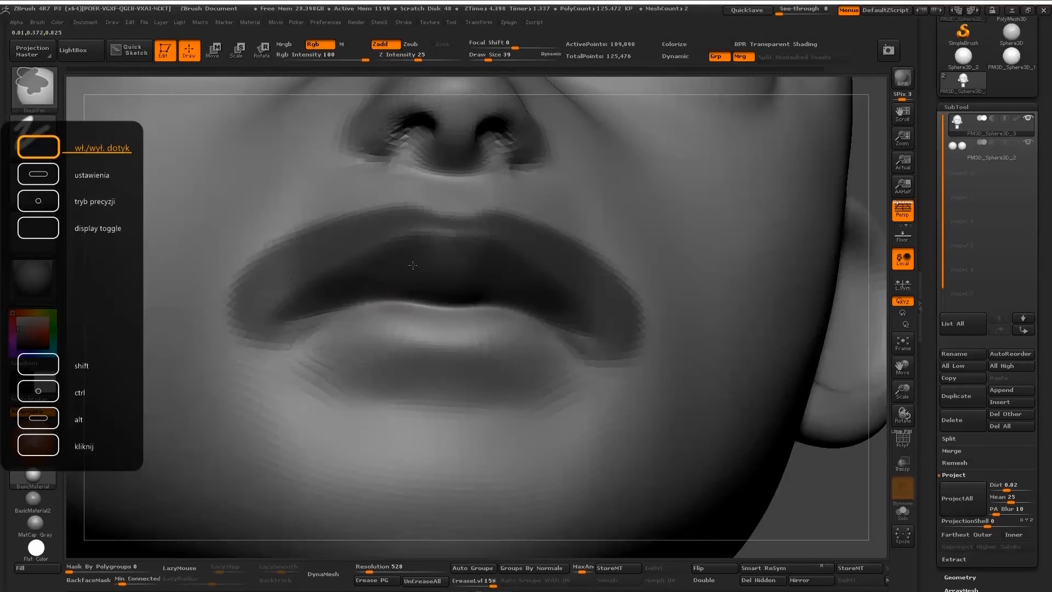
pyautogui.moveTo(289, 284); pyautogui.dragTo(422, 287, button='right')
# - Inflate the lower lip with the Inflat brush at Z Intensity 10 and Draw Size 53, and smooth its upper edge
pyautogui.press('s')
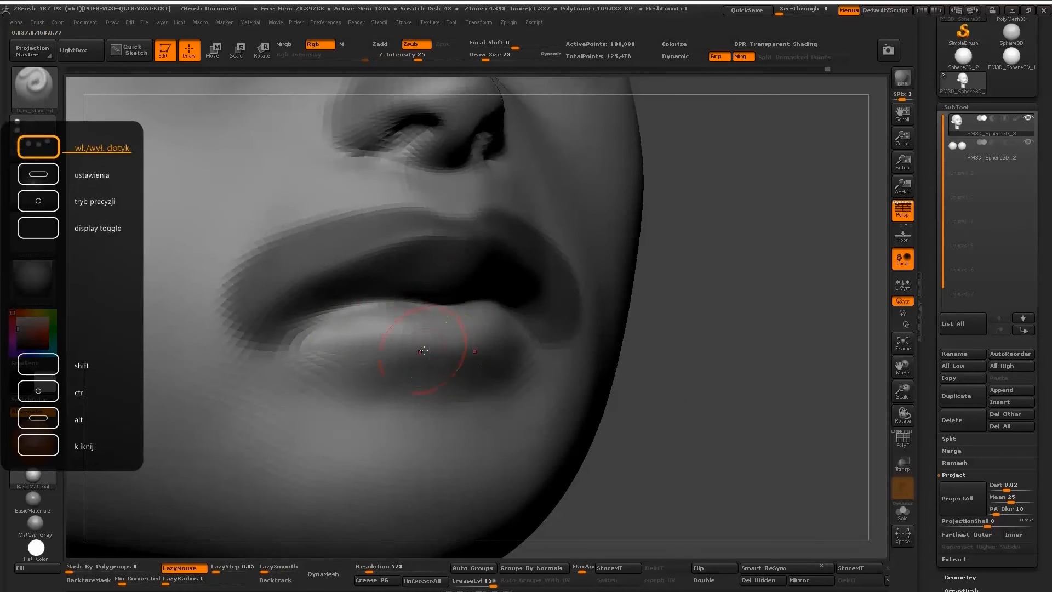
pyautogui.press('b')
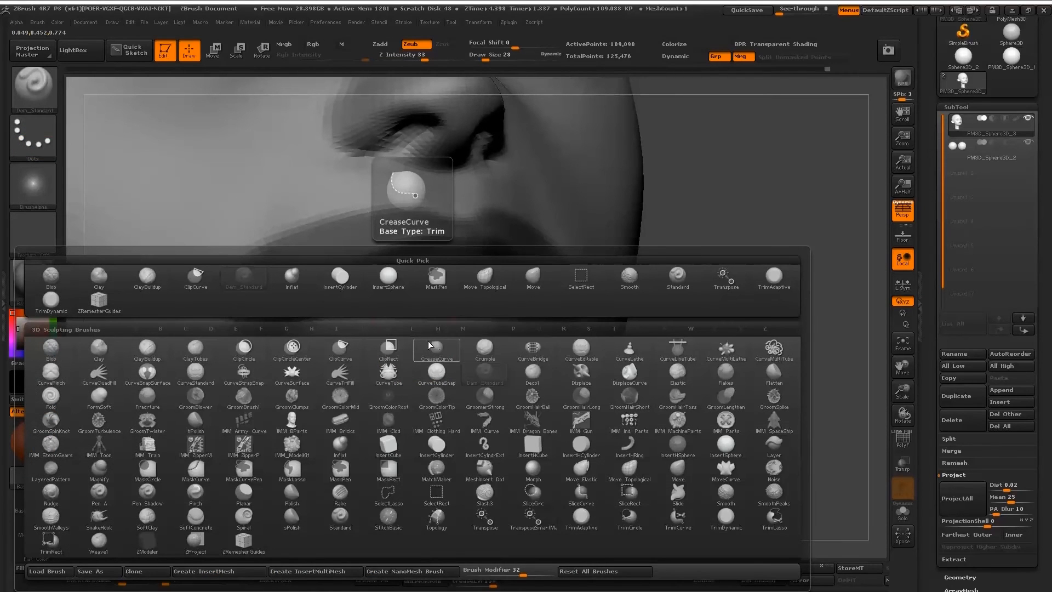
pyautogui.press('i')
pyautogui.press('n')
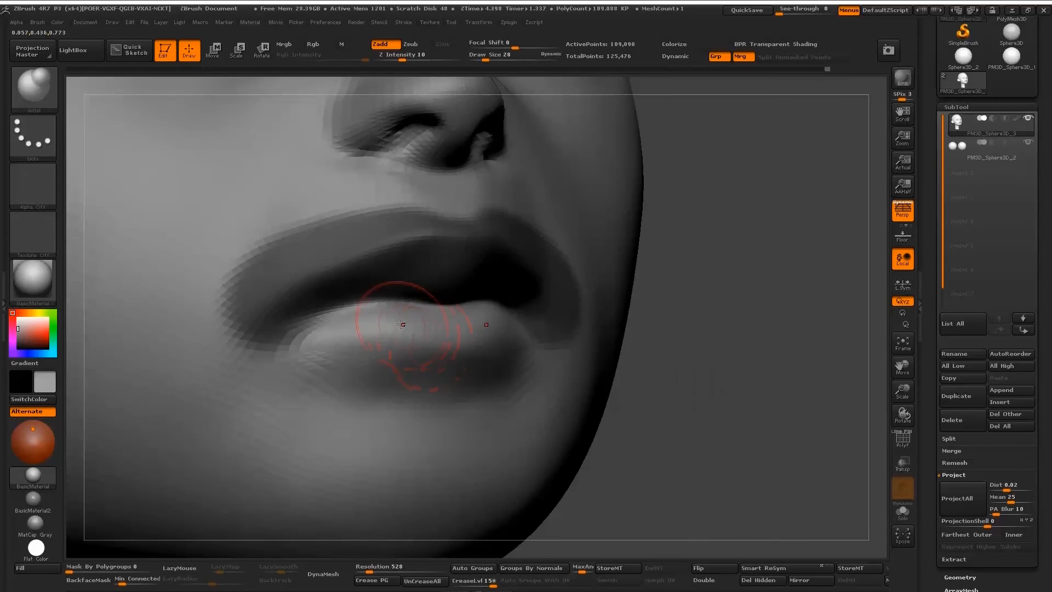
pyautogui.press(']')
pyautogui.press(']')
pyautogui.press(']')
pyautogui.moveTo(400, 313)
pyautogui.mouseDown()
pyautogui.moveTo(382, 302)
pyautogui.moveTo(482, 300)
pyautogui.mouseUp()
pyautogui.moveTo(685, 307); pyautogui.dragTo(767, 306)
pyautogui.keyDown('shift'); pyautogui.moveTo(404, 304); pyautogui.dragTo(400, 308); pyautogui.keyUp('shift')
pyautogui.moveTo(685, 312); pyautogui.dragTo(425, 318)
pyautogui.moveTo(766, 482); pyautogui.dragTo(855, 482)
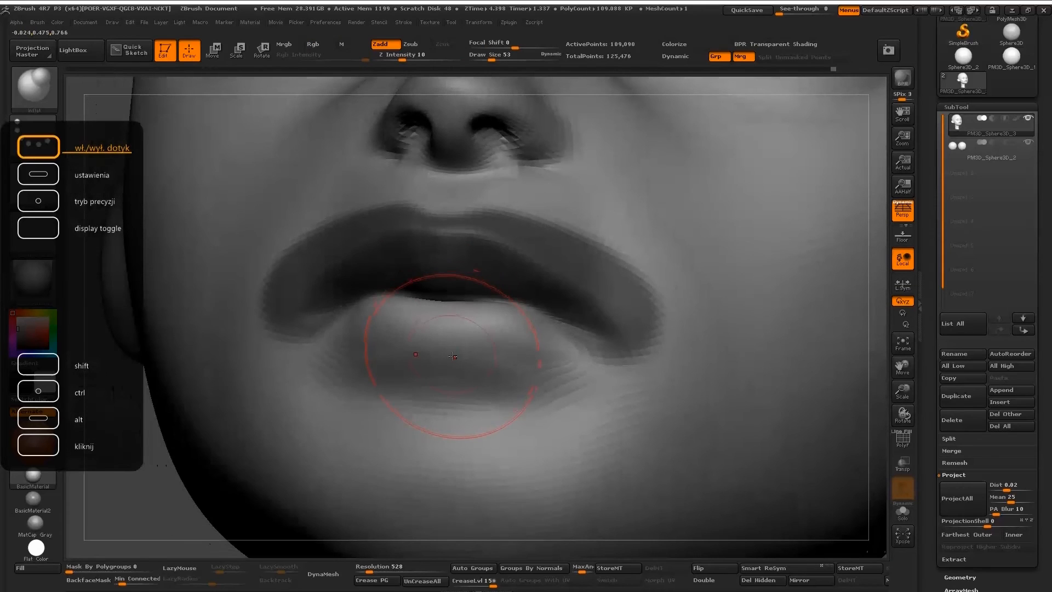
# - Switch the sculpting brush to ClayBuildup
pyautogui.press('b')
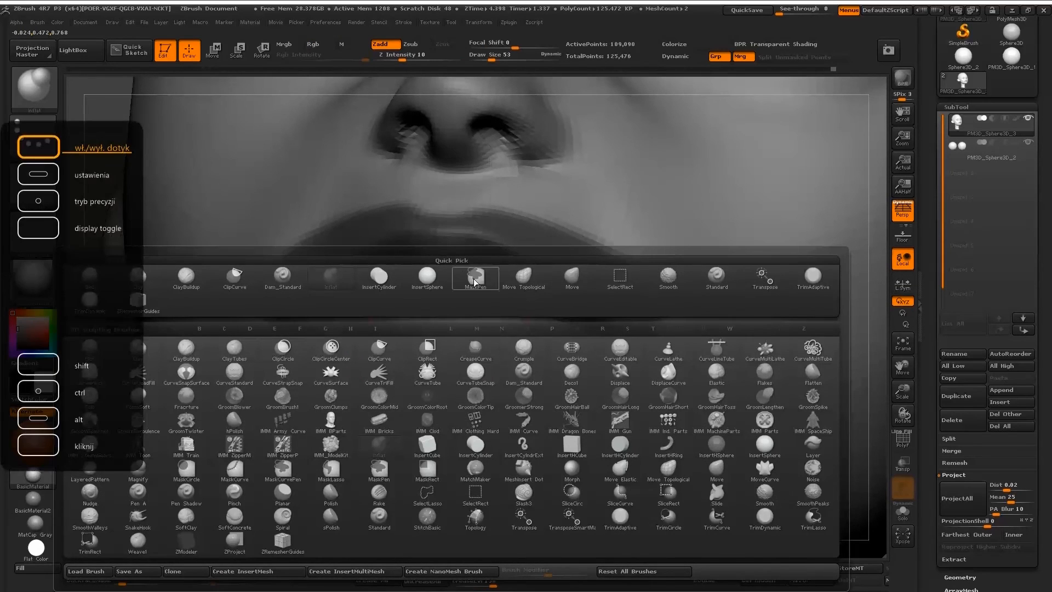
pyautogui.press('b')
pyautogui.press('c')
pyautogui.press('b')
pyautogui.press('c')
pyautogui.press('b')
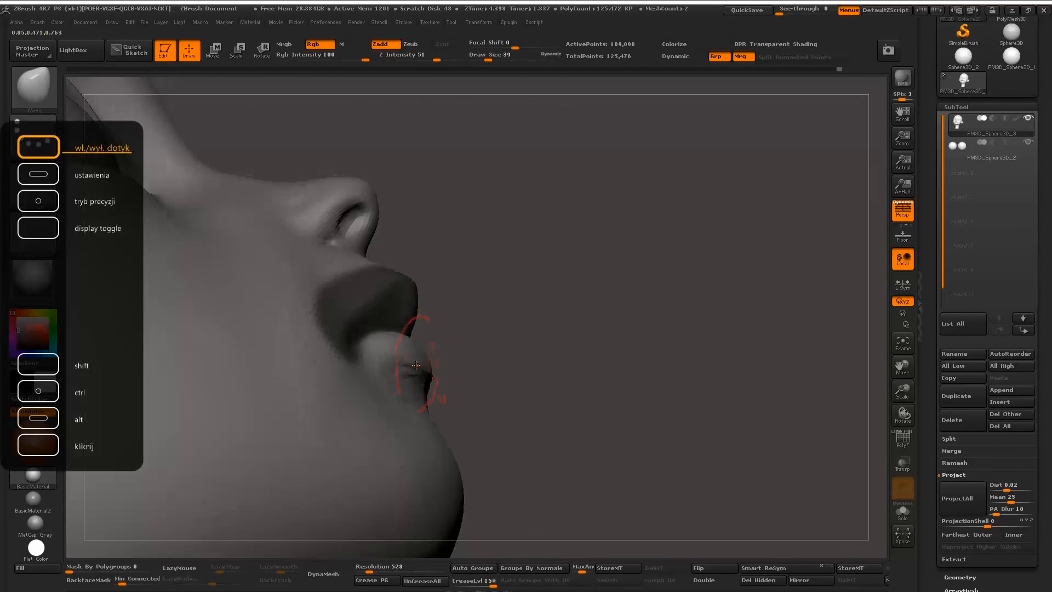
# - Reshape the lower lip's profile with the Move brush, raising the Draw Size from 39 to 62
pyautogui.moveTo(422, 366); pyautogui.dragTo(416, 344)
pyautogui.press('s')
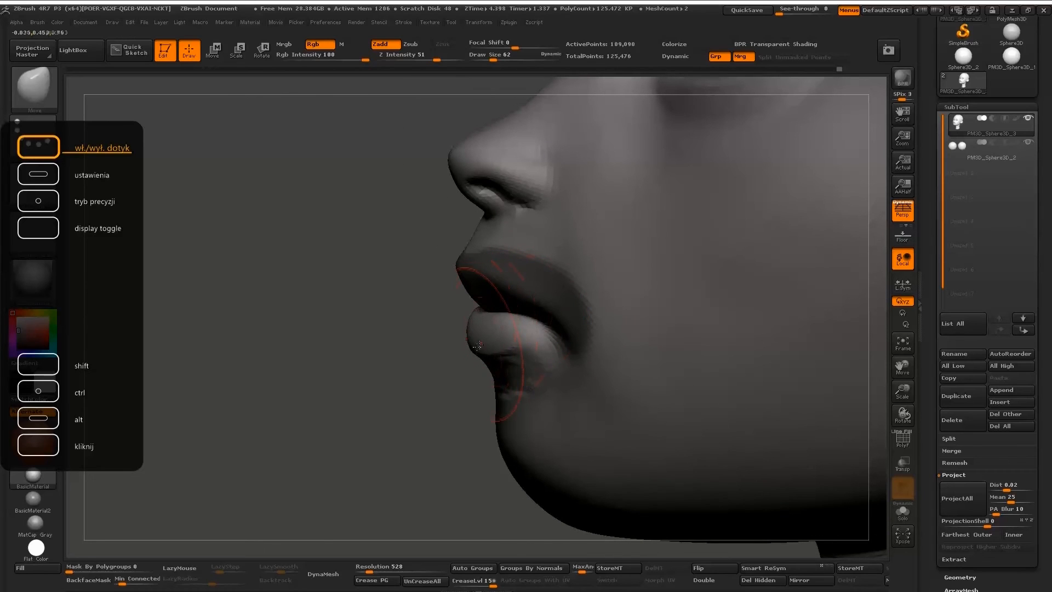
pyautogui.moveTo(477, 345); pyautogui.dragTo(472, 353)
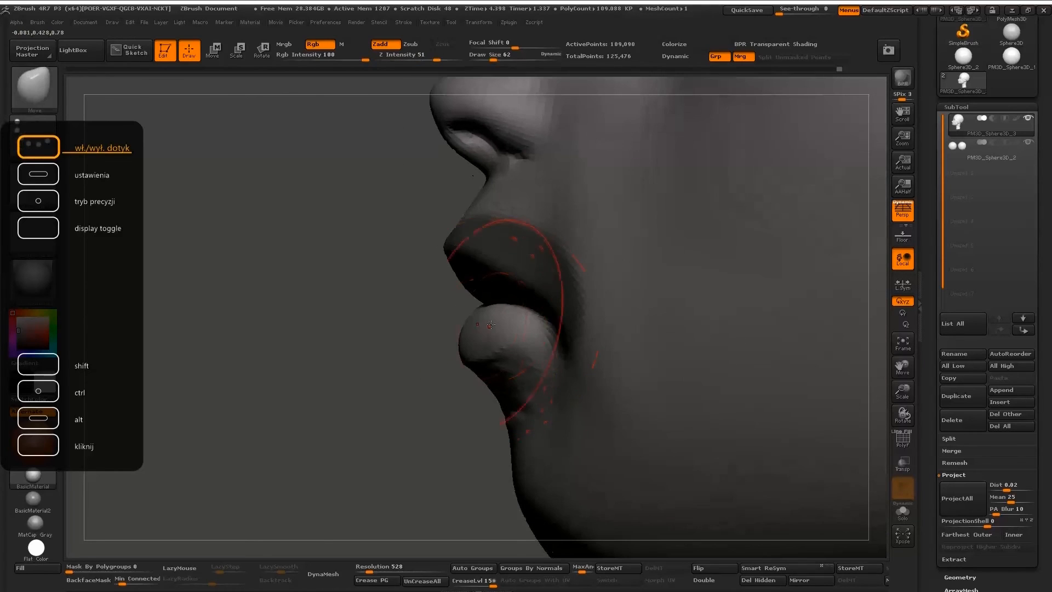
pyautogui.keyDown('shift'); pyautogui.moveTo(433, 329); pyautogui.dragTo(513, 333); pyautogui.keyUp('shift')
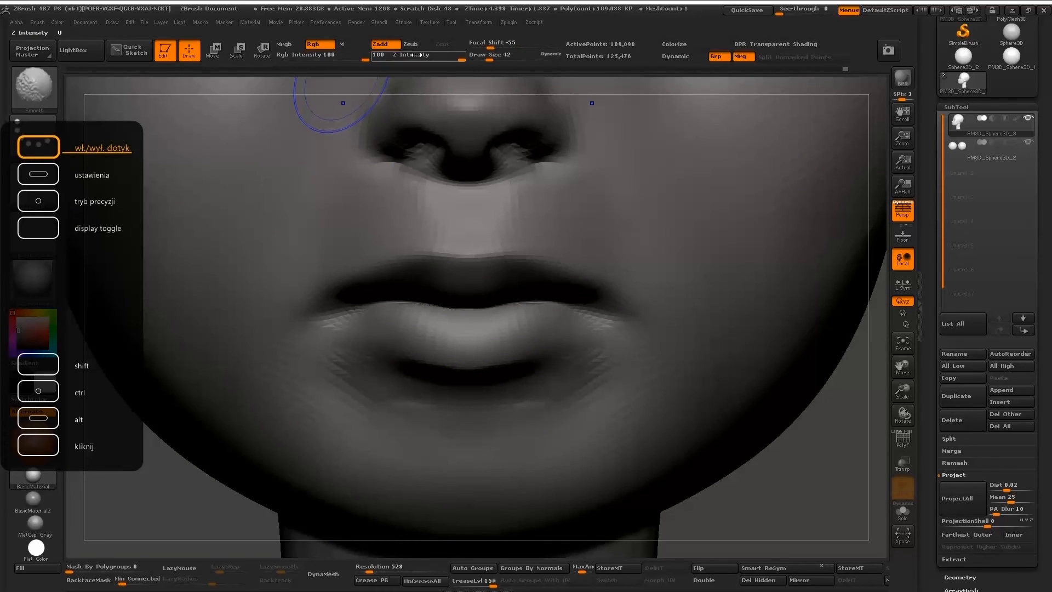
# - Set the Smooth brush's Z Intensity to 25
pyautogui.click(417, 59)
pyautogui.write('25')
pyautogui.click(418, 58)
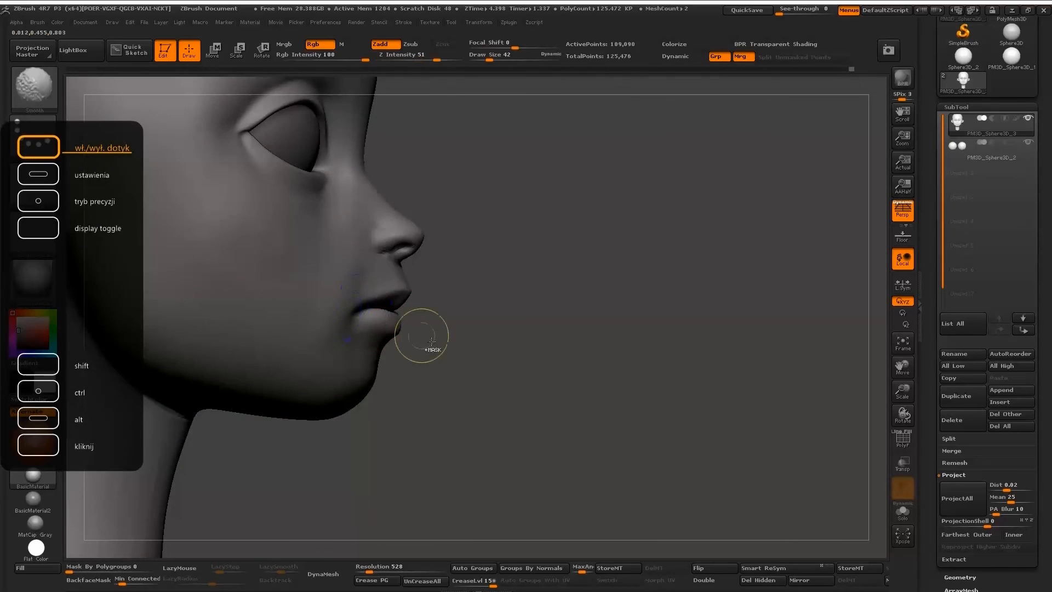
# - Pull the area above the outer eye corners outward with the Move brush at Draw Size 126
pyautogui.keyDown('ctrl'); pyautogui.moveTo(432, 340); pyautogui.dragTo(359, 291, button='right'); pyautogui.keyUp('ctrl')
pyautogui.moveTo(433, 302)
pyautogui.mouseDown(button='right')
pyautogui.moveTo(406, 284)
pyautogui.moveTo(450, 269)
pyautogui.mouseUp(button='right')
pyautogui.press('shift')
pyautogui.keyDown('shift'); pyautogui.moveTo(472, 227); pyautogui.dragTo(496, 224, button='right'); pyautogui.keyUp('shift')
pyautogui.moveTo(478, 168)
pyautogui.keyDown('ctrl'); pyautogui.mouseDown(button='right')
pyautogui.moveTo(479, 222)
pyautogui.moveTo(391, 259)
pyautogui.moveTo(360, 256)
pyautogui.moveTo(457, 217)
pyautogui.mouseUp(button='right'); pyautogui.keyUp('ctrl')
pyautogui.press(']')
pyautogui.press(']')
pyautogui.moveTo(466, 218); pyautogui.dragTo(518, 216)
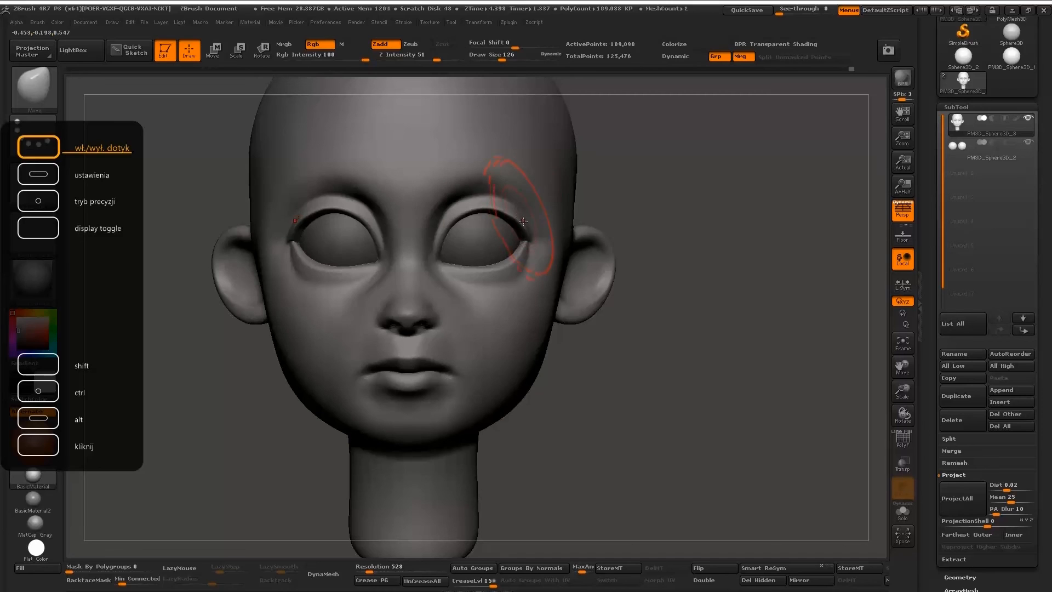
# - Drop the head to the next lower subdivision level and reduce the Move brush to Draw Size 68 for the eye area
pyautogui.hotkey('shift', 'd')
pyautogui.press(']')
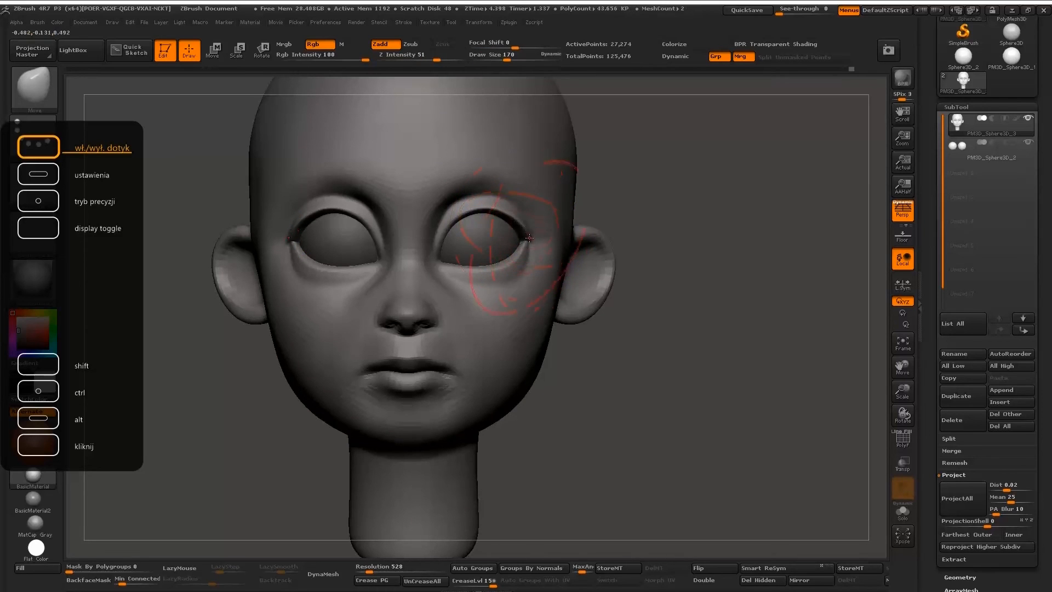
pyautogui.moveTo(533, 234); pyautogui.dragTo(525, 245, button='right')
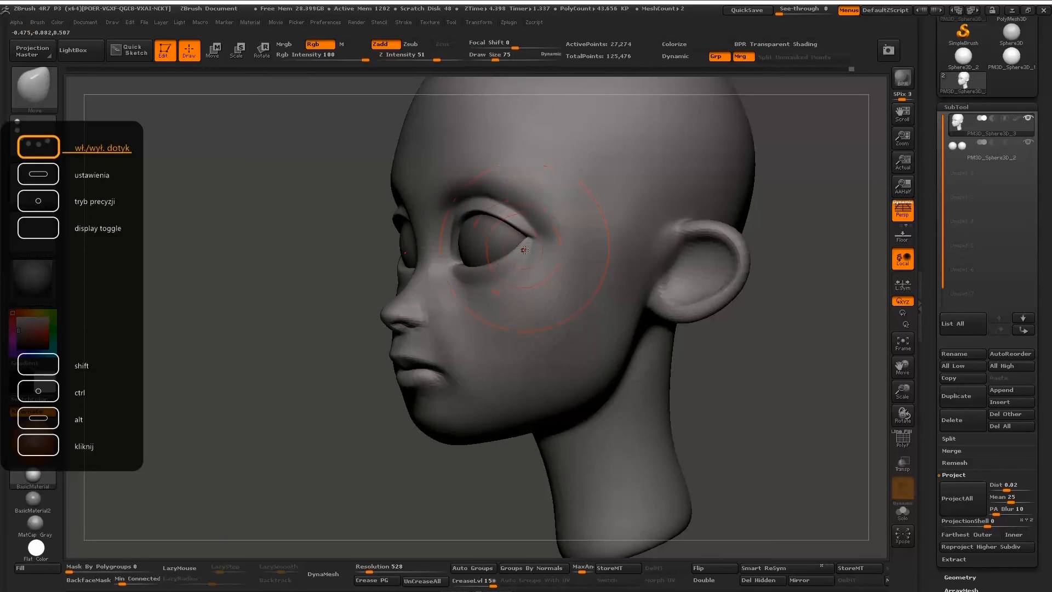
pyautogui.press(']')
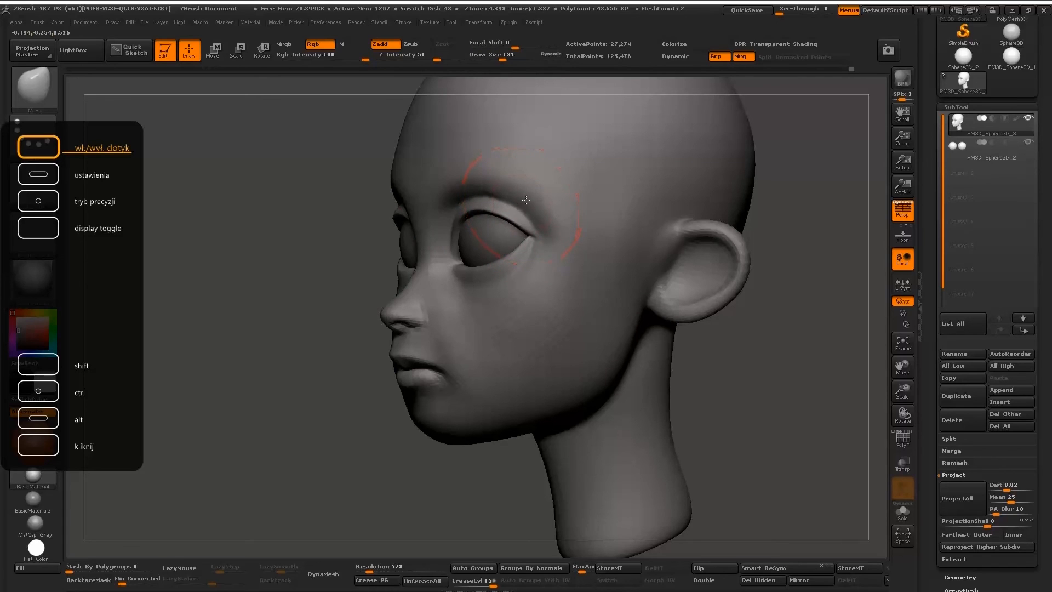
pyautogui.moveTo(519, 187)
pyautogui.mouseDown(button='right')
pyautogui.moveTo(511, 171)
pyautogui.moveTo(482, 206)
pyautogui.mouseUp(button='right')
pyautogui.press('[')
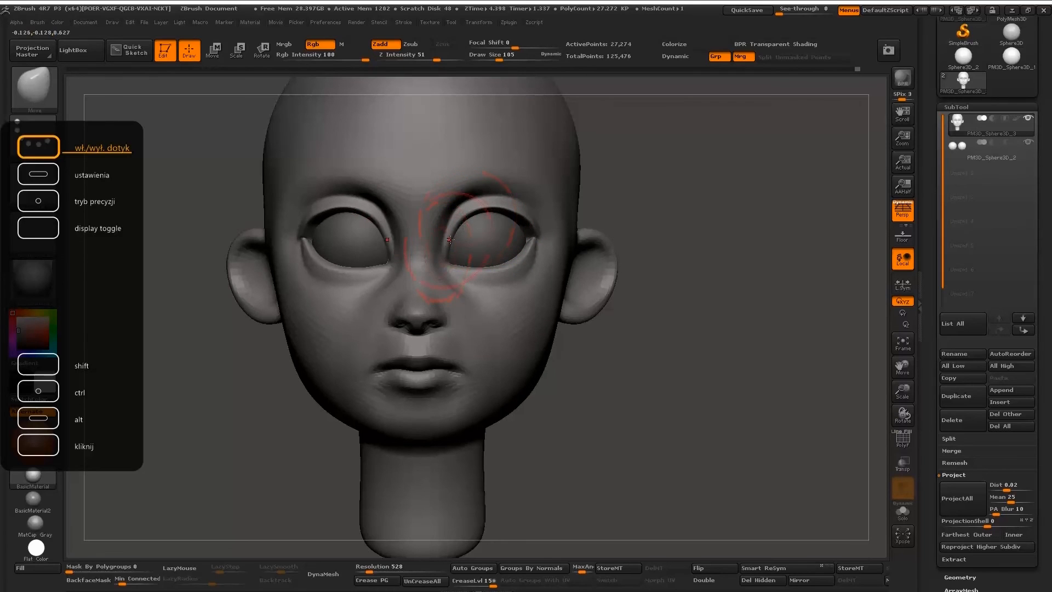
pyautogui.press('[')
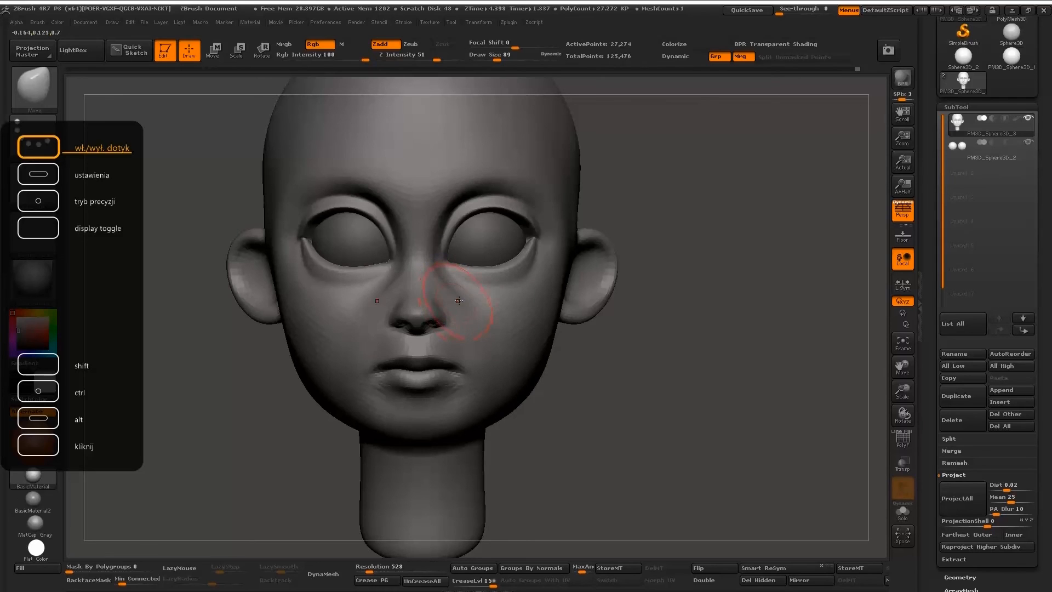
pyautogui.moveTo(458, 300)
pyautogui.mouseDown(button='right')
pyautogui.moveTo(511, 213)
pyautogui.moveTo(525, 222)
pyautogui.moveTo(544, 188)
pyautogui.moveTo(563, 199)
pyautogui.moveTo(528, 215)
pyautogui.mouseUp(button='right')
pyautogui.press('[')
pyautogui.press('[')
pyautogui.press('[')
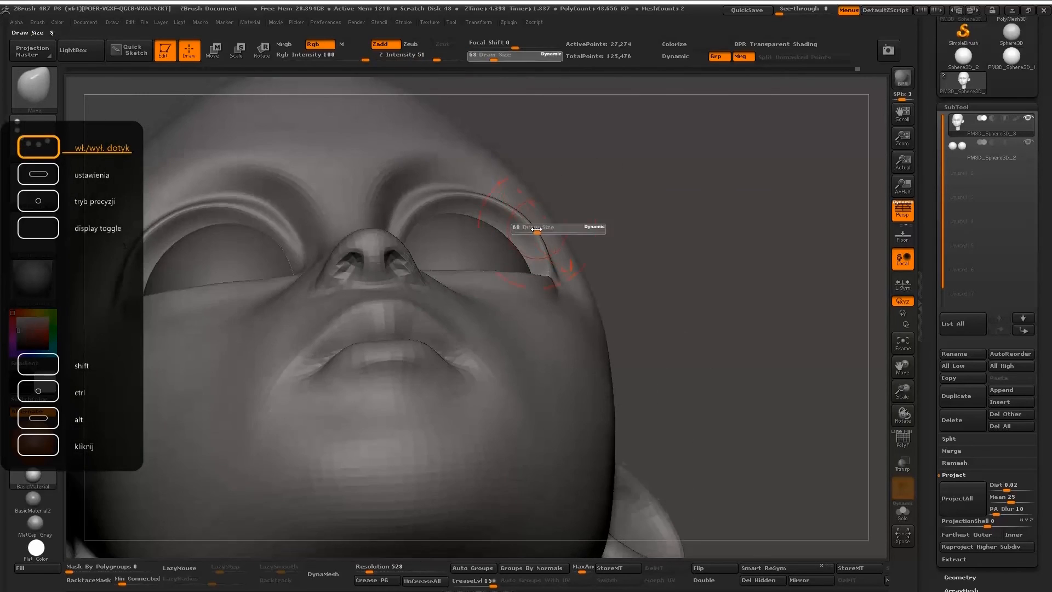
# - Select the eyeball subtool and adjust its placement in the sockets using a vertical Transpose line
pyautogui.moveTo(436, 201); pyautogui.dragTo(461, 263, button='right')
pyautogui.keyDown('alt'); pyautogui.click(469, 275); pyautogui.keyUp('alt')
pyautogui.press('e')
pyautogui.moveTo(466, 275); pyautogui.dragTo(466, 429)
pyautogui.moveTo(466, 352)
pyautogui.mouseDown()
pyautogui.moveTo(466, 361)
pyautogui.moveTo(465, 352)
pyautogui.mouseUp()
pyautogui.press('w')
pyautogui.keyDown('shift'); pyautogui.moveTo(569, 351); pyautogui.dragTo(476, 312, button='right'); pyautogui.keyUp('shift')
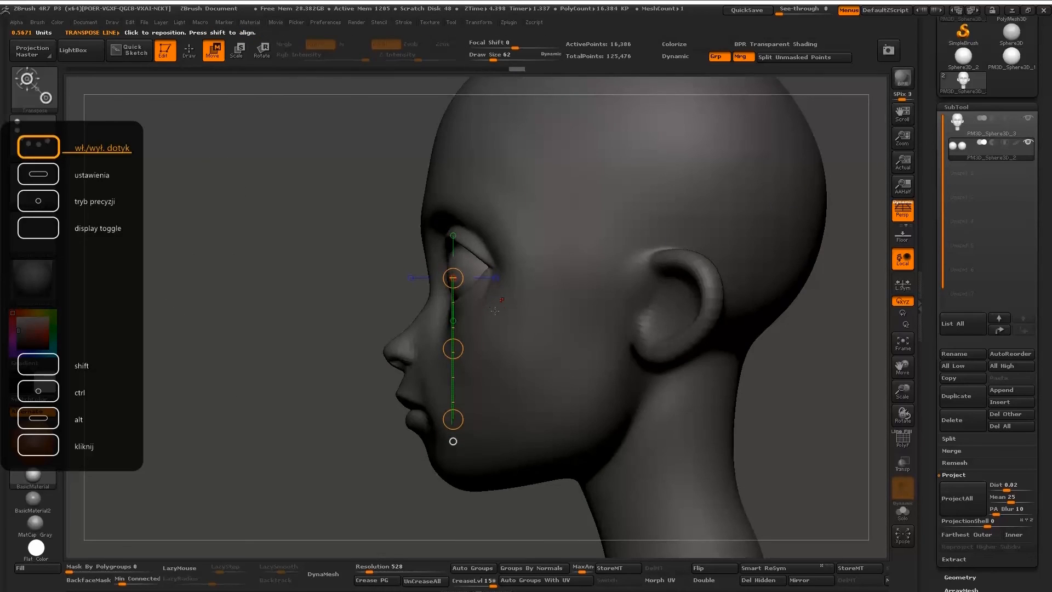
pyautogui.moveTo(518, 263)
pyautogui.mouseDown()
pyautogui.moveTo(411, 261)
pyautogui.moveTo(437, 267)
pyautogui.mouseUp()
pyautogui.keyDown('shift'); pyautogui.moveTo(535, 285); pyautogui.dragTo(486, 286); pyautogui.keyUp('shift')
pyautogui.press('q')
# - Review the eye placement from several angles and reselect the head subtool
pyautogui.moveTo(484, 287)
pyautogui.mouseDown(button='right')
pyautogui.moveTo(575, 293)
pyautogui.moveTo(570, 236)
pyautogui.mouseUp(button='right')
pyautogui.keyDown('shift'); pyautogui.moveTo(569, 236); pyautogui.dragTo(587, 238, button='right'); pyautogui.keyUp('shift')
pyautogui.moveTo(497, 310); pyautogui.dragTo(491, 200, button='right')
pyautogui.moveTo(497, 279); pyautogui.dragTo(507, 318, button='right')
pyautogui.keyDown('ctrl'); pyautogui.moveTo(507, 260); pyautogui.dragTo(529, 351, button='right'); pyautogui.keyUp('ctrl')
pyautogui.keyDown('alt'); pyautogui.click(464, 370); pyautogui.keyUp('alt')
pyautogui.keyDown('ctrl'); pyautogui.moveTo(528, 350); pyautogui.dragTo(532, 273, button='right'); pyautogui.keyUp('ctrl')
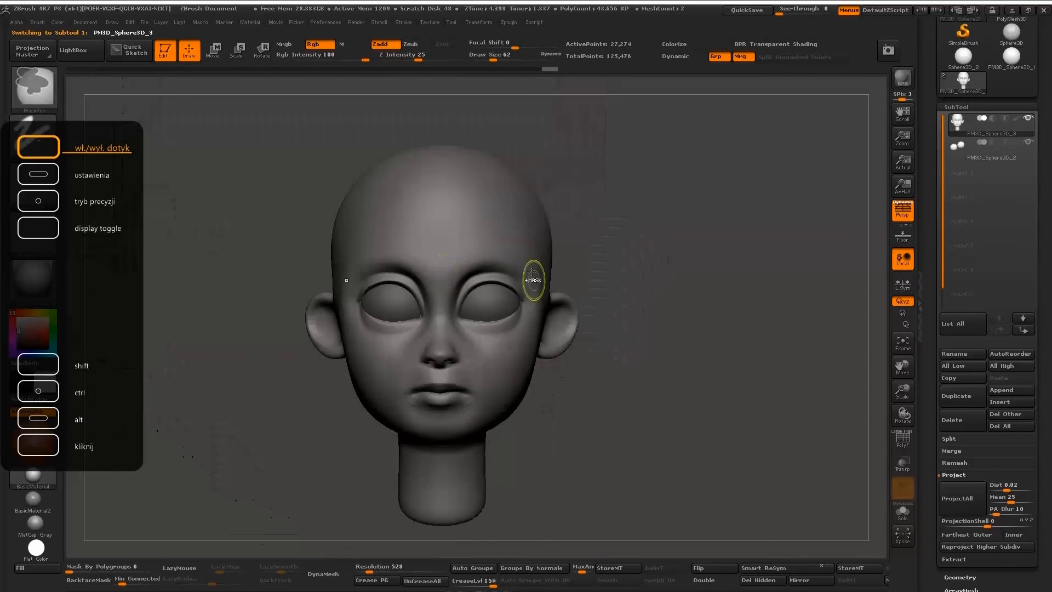
# - Isolate the band of the head around the eyes using the SelectLasso brush
pyautogui.click(31, 101)
pyautogui.click(352, 153)
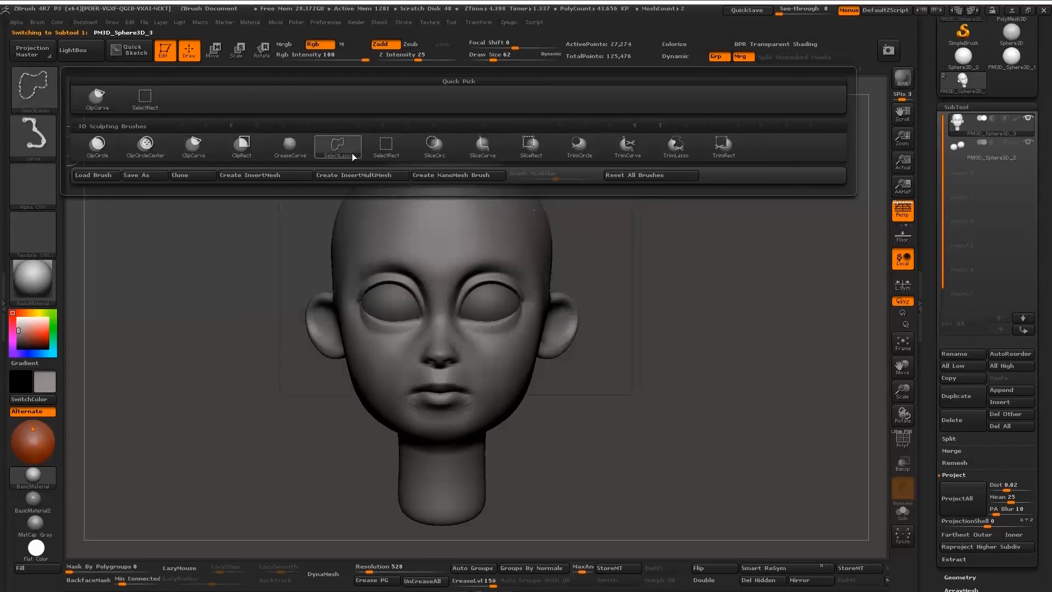
pyautogui.moveTo(529, 252)
pyautogui.keyDown('ctrl'); pyautogui.keyDown('shift'); pyautogui.mouseDown()
pyautogui.moveTo(324, 296)
pyautogui.moveTo(445, 362)
pyautogui.moveTo(562, 310)
pyautogui.mouseUp(); pyautogui.keyUp('shift'); pyautogui.keyUp('ctrl')
pyautogui.moveTo(550, 375)
pyautogui.mouseDown(button='right')
pyautogui.moveTo(521, 301)
pyautogui.moveTo(487, 351)
pyautogui.mouseUp(button='right')
pyautogui.moveTo(487, 351)
pyautogui.mouseDown(button='right')
pyautogui.moveTo(482, 288)
pyautogui.moveTo(433, 246)
pyautogui.moveTo(485, 277)
pyautogui.moveTo(462, 380)
pyautogui.moveTo(475, 456)
pyautogui.mouseUp(button='right')
pyautogui.moveTo(487, 450)
pyautogui.keyDown('ctrl'); pyautogui.keyDown('alt'); pyautogui.keyDown('shift'); pyautogui.mouseDown()
pyautogui.moveTo(487, 589)
pyautogui.moveTo(595, 483)
pyautogui.mouseUp(); pyautogui.keyUp('shift'); pyautogui.keyUp('alt'); pyautogui.keyUp('ctrl')
pyautogui.moveTo(455, 349); pyautogui.dragTo(450, 299, button='right')
pyautogui.keyDown('ctrl'); pyautogui.moveTo(450, 298); pyautogui.dragTo(446, 249, button='right'); pyautogui.keyUp('ctrl')
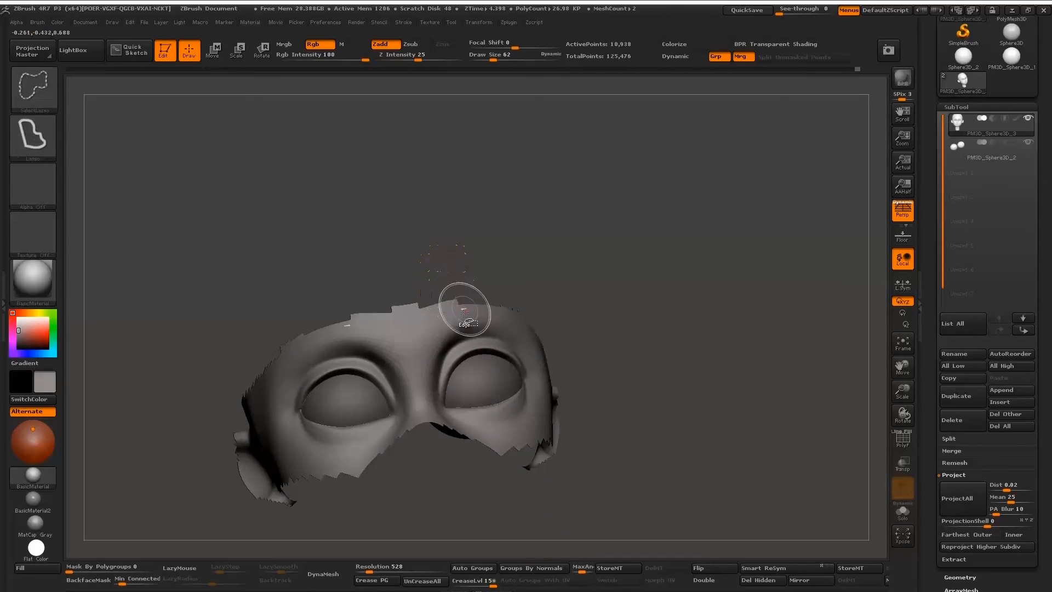
# - Switch to the Move brush, select the eyeball subtool and resize the brush for it
pyautogui.moveTo(487, 370); pyautogui.dragTo(507, 318, button='right')
pyautogui.moveTo(507, 317)
pyautogui.keyDown('ctrl'); pyautogui.mouseDown(button='right')
pyautogui.moveTo(538, 383)
pyautogui.moveTo(458, 368)
pyautogui.mouseUp(button='right'); pyautogui.keyUp('ctrl')
pyautogui.press('b')
pyautogui.press('m')
pyautogui.press('v')
pyautogui.press(']')
pyautogui.keyDown('alt'); pyautogui.click(471, 365); pyautogui.keyUp('alt')
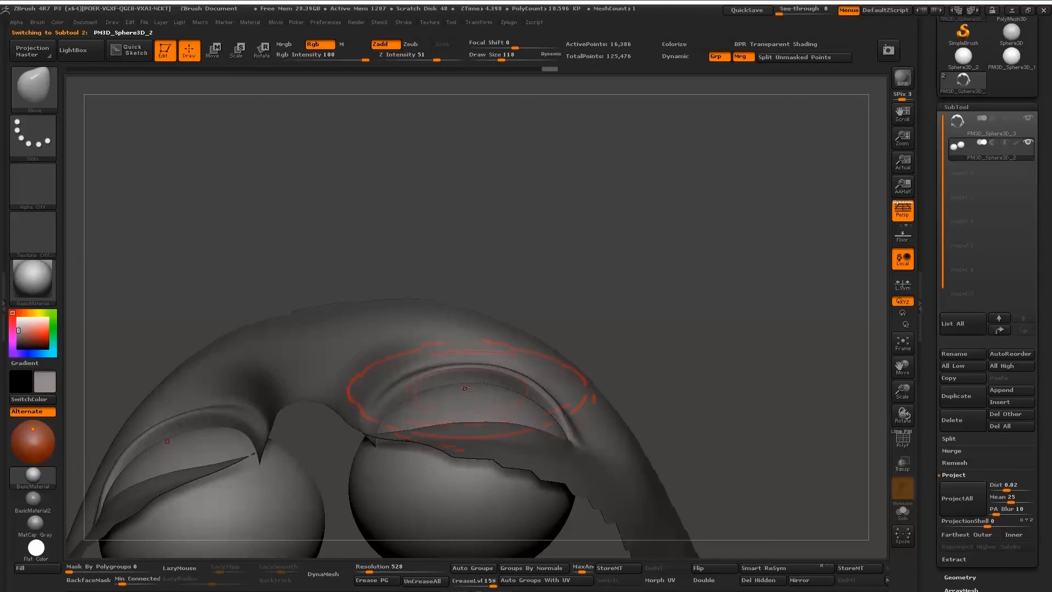
pyautogui.moveTo(465, 378); pyautogui.dragTo(400, 384, button='right')
pyautogui.press('s')
pyautogui.click(465, 379)
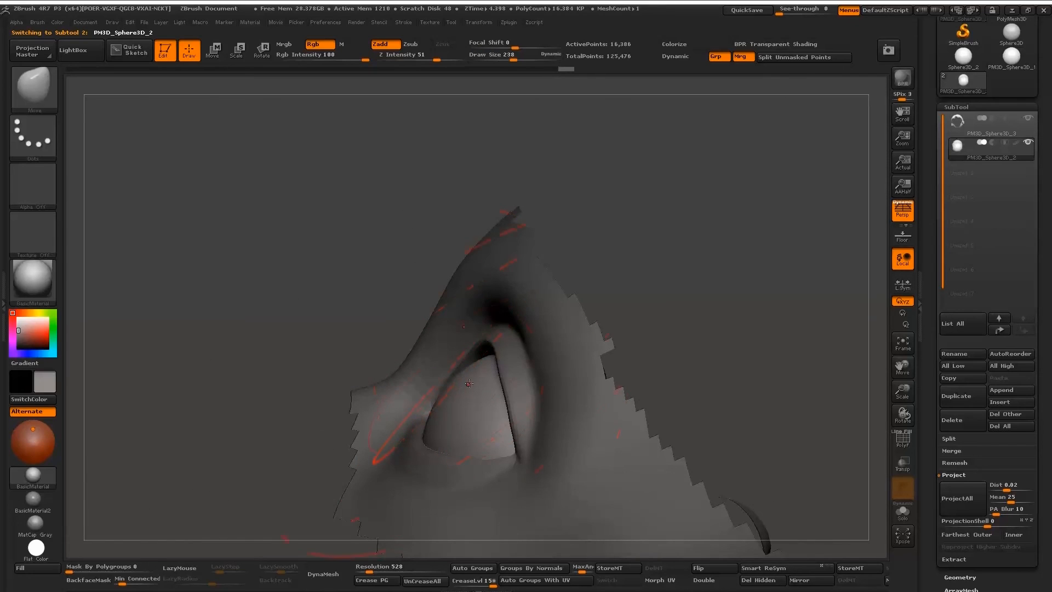
pyautogui.press('s')
pyautogui.click(446, 467)
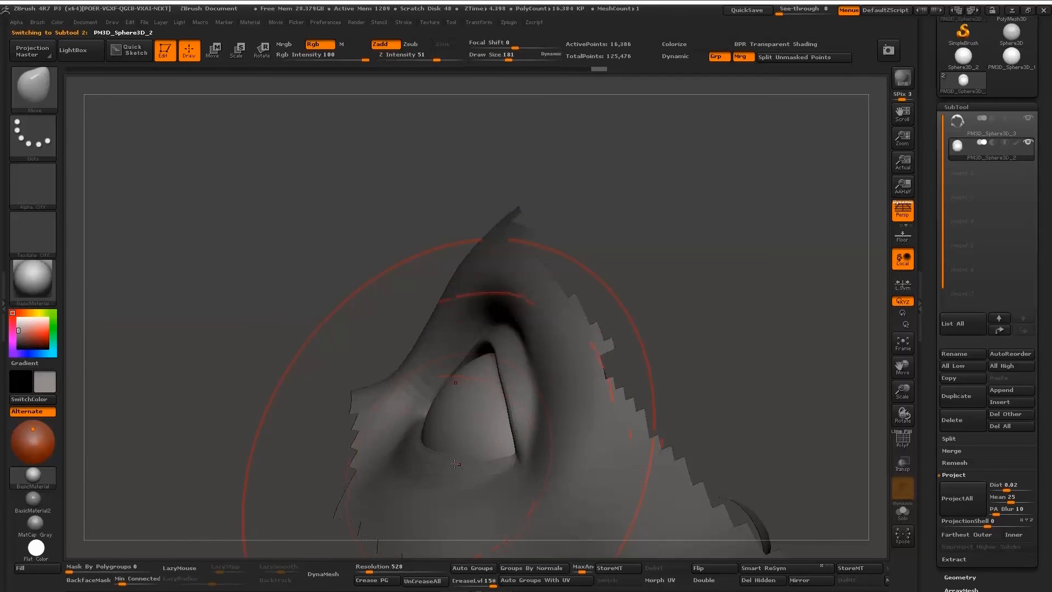
# - Reselect the head subtool and adjust the upper eyelid's curve with the Move brush at Draw Size 113
pyautogui.keyDown('alt'); pyautogui.click(444, 476); pyautogui.keyUp('alt')
pyautogui.moveTo(446, 478)
pyautogui.mouseDown(button='right')
pyautogui.moveTo(485, 467)
pyautogui.moveTo(478, 425)
pyautogui.mouseUp(button='right')
pyautogui.press('s')
pyautogui.click(466, 467)
pyautogui.press('s')
pyautogui.click(463, 419)
pyautogui.moveTo(462, 409); pyautogui.dragTo(458, 401)
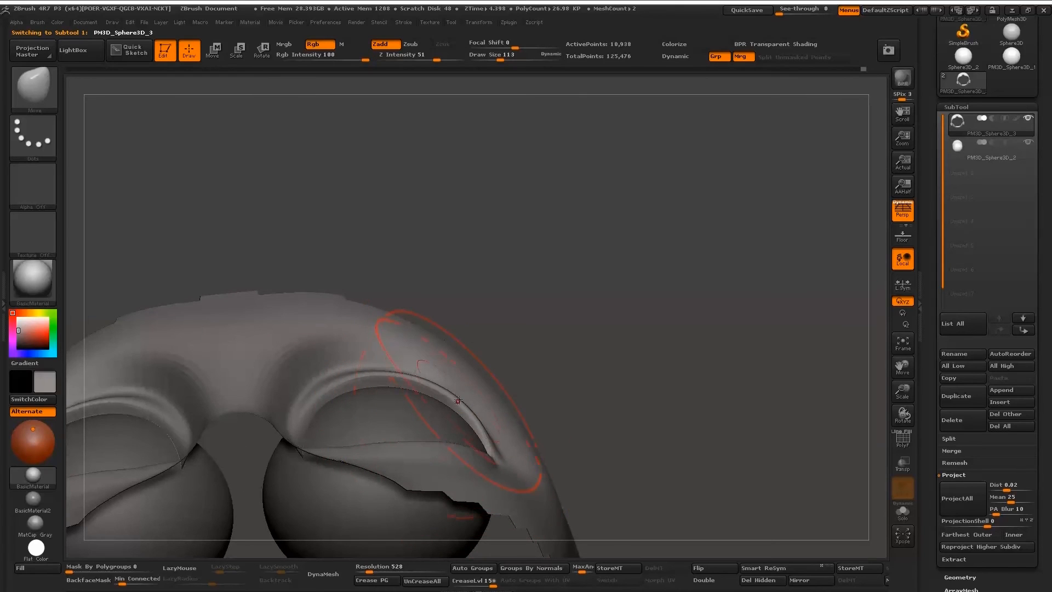
pyautogui.moveTo(336, 382); pyautogui.dragTo(337, 377)
# - Reduce the Move brush's Draw Size to 72 for reshaping the lower eyelid
pyautogui.moveTo(337, 384); pyautogui.dragTo(316, 434, button='right')
pyautogui.press('s')
pyautogui.click(354, 448)
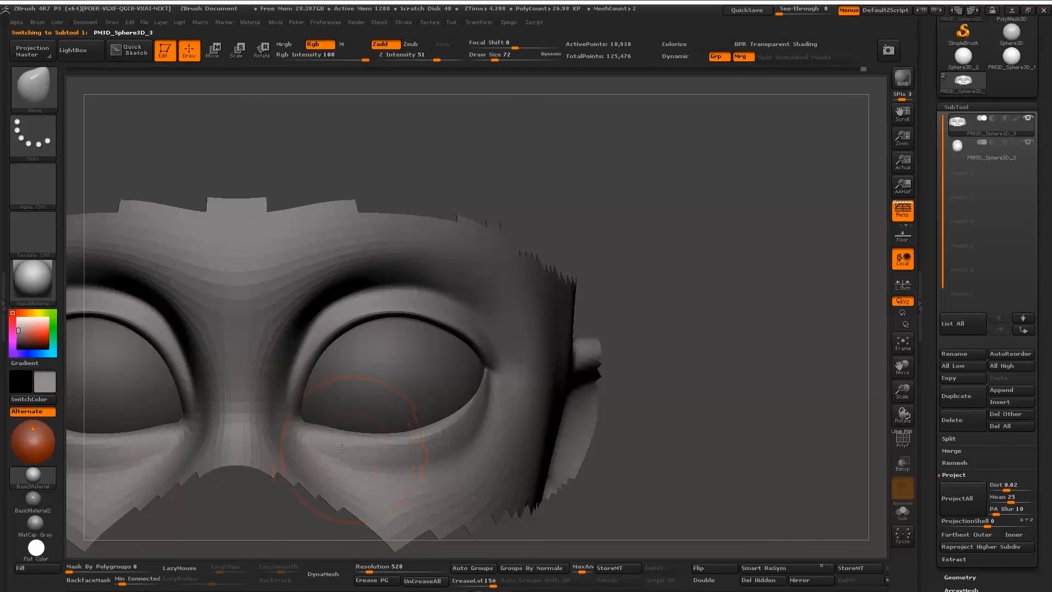